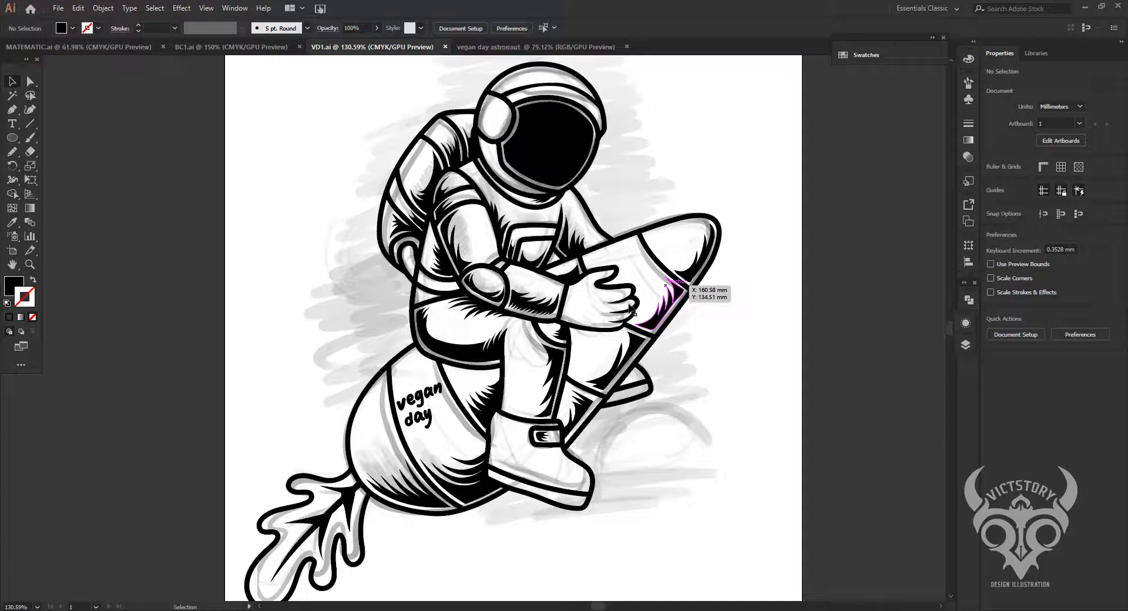
Zoom out to 66.67% and draw a black rectangle about 216.9 × 252.5 mm over the artboard.
key(z)
alt+click(617, 317)
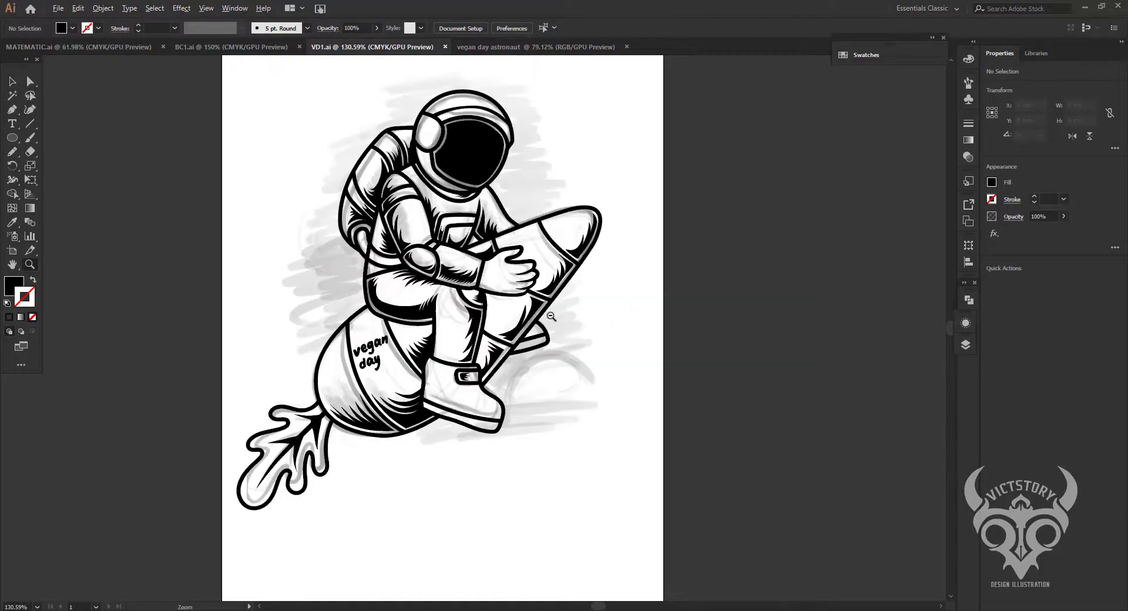
alt+click(551, 316)
click(12, 82)
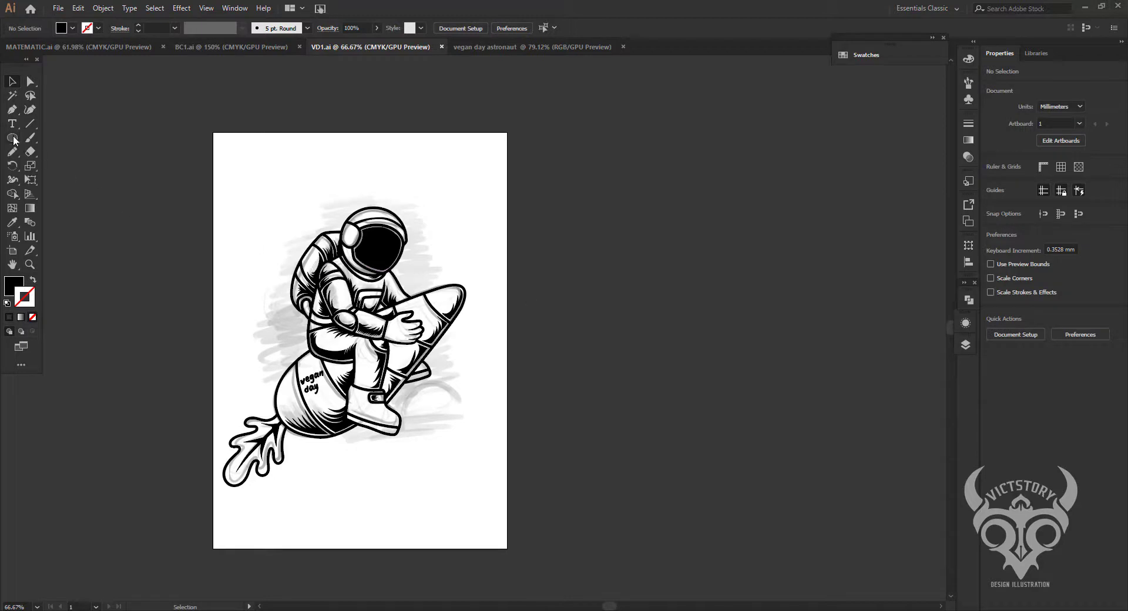
drag(12, 138, 47, 135)
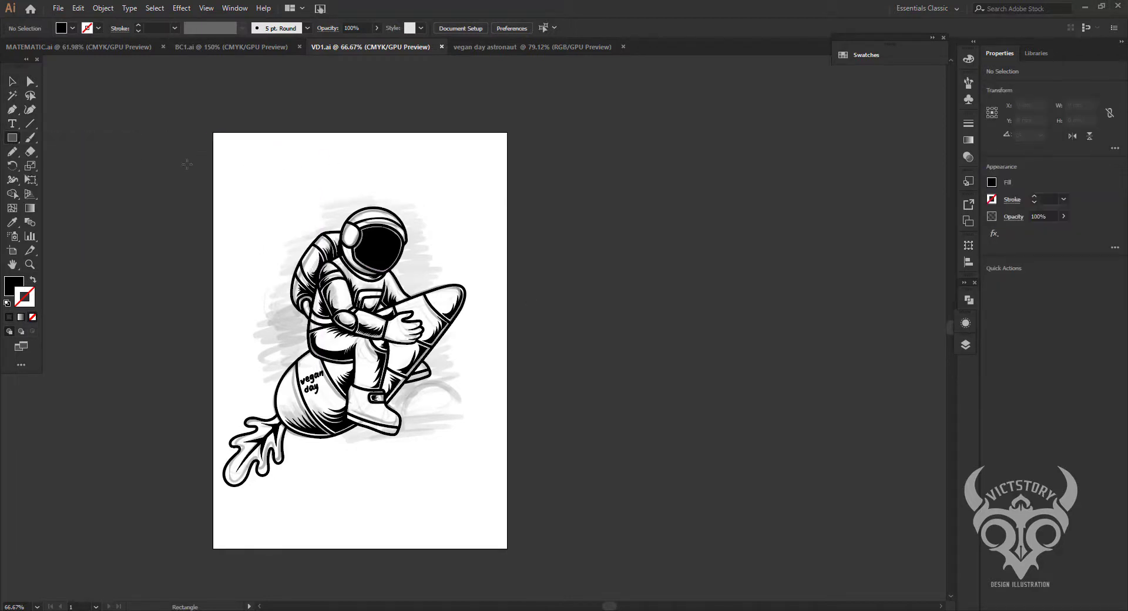
drag(186, 164, 491, 517)
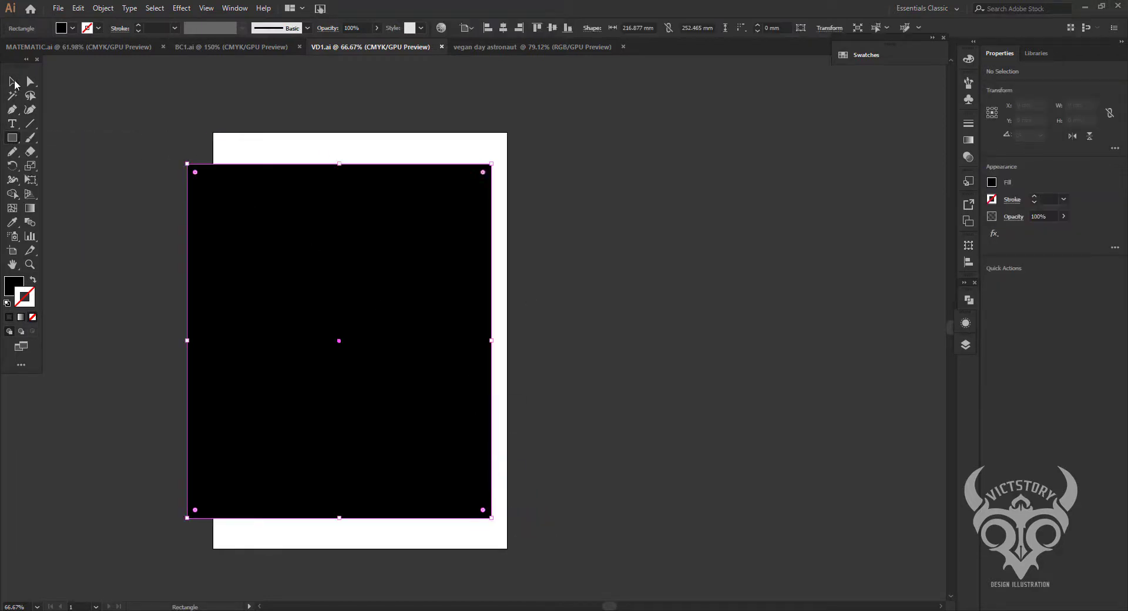
Fill the rectangle medium blue from the Swatches panel and send it to the back.
click(14, 83)
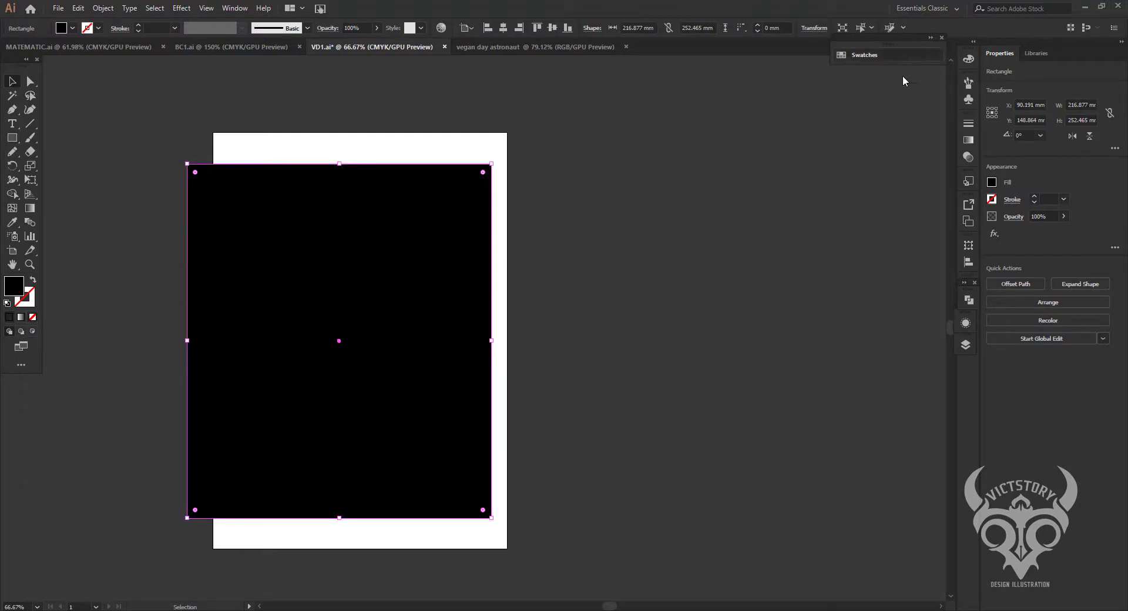
click(904, 55)
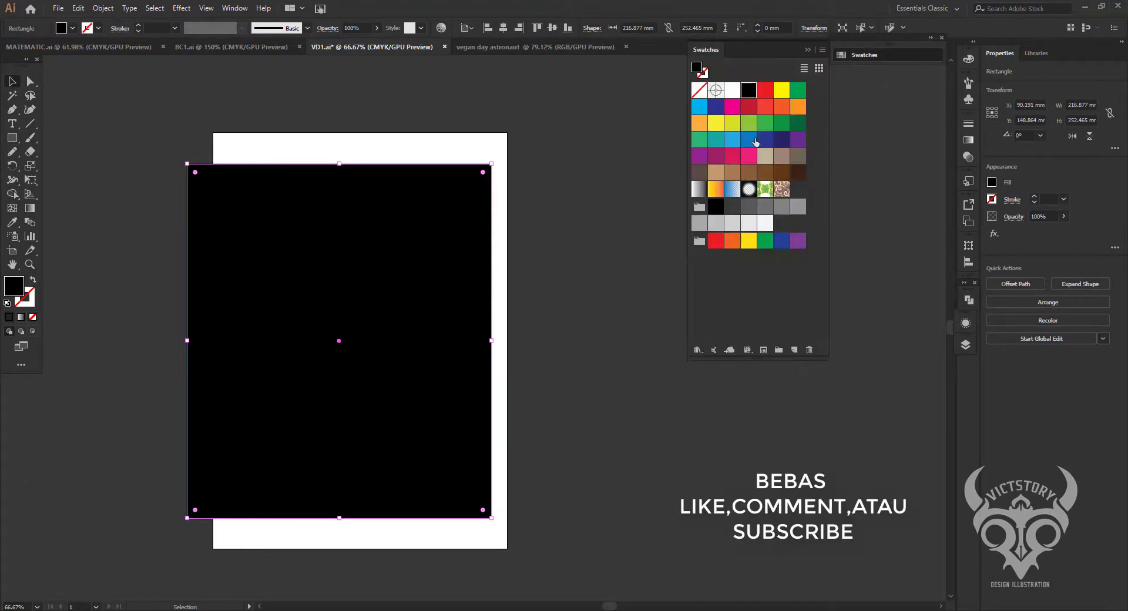
click(764, 174)
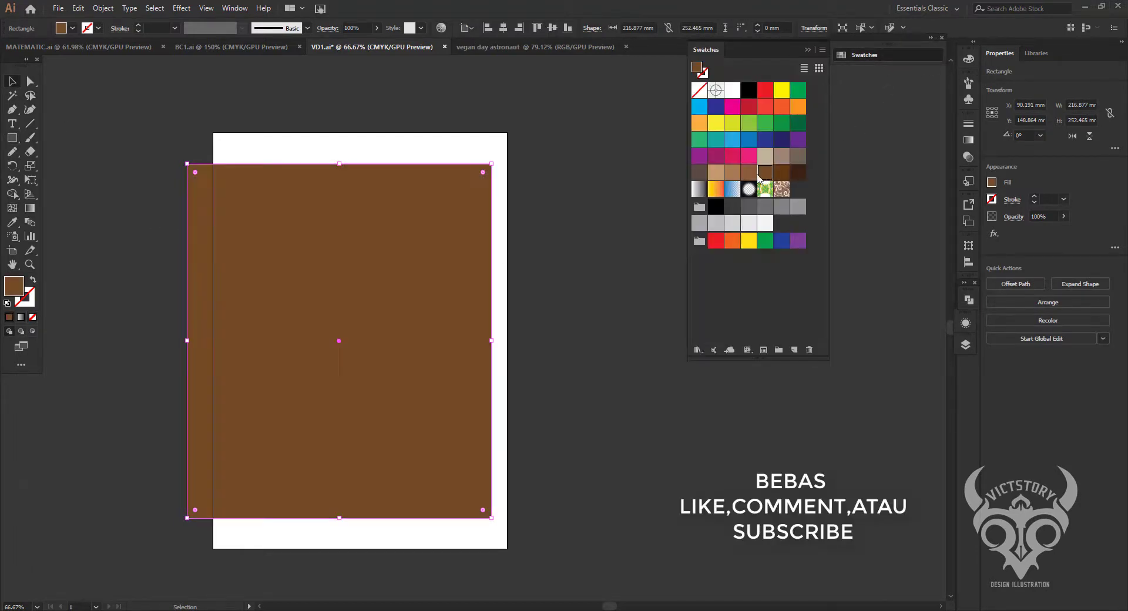
click(764, 145)
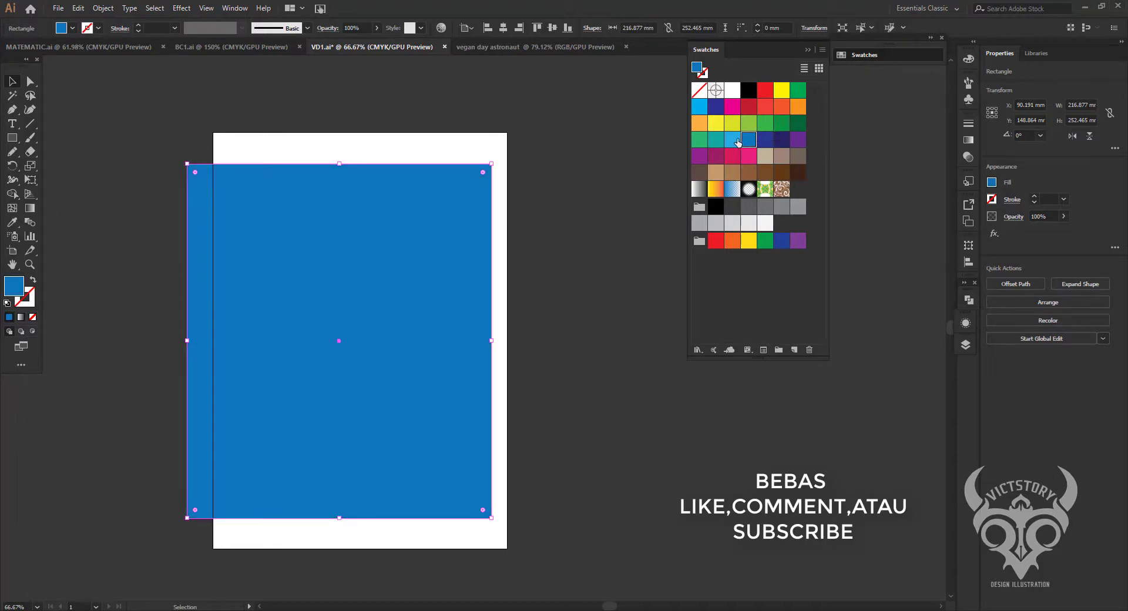
click(103, 8)
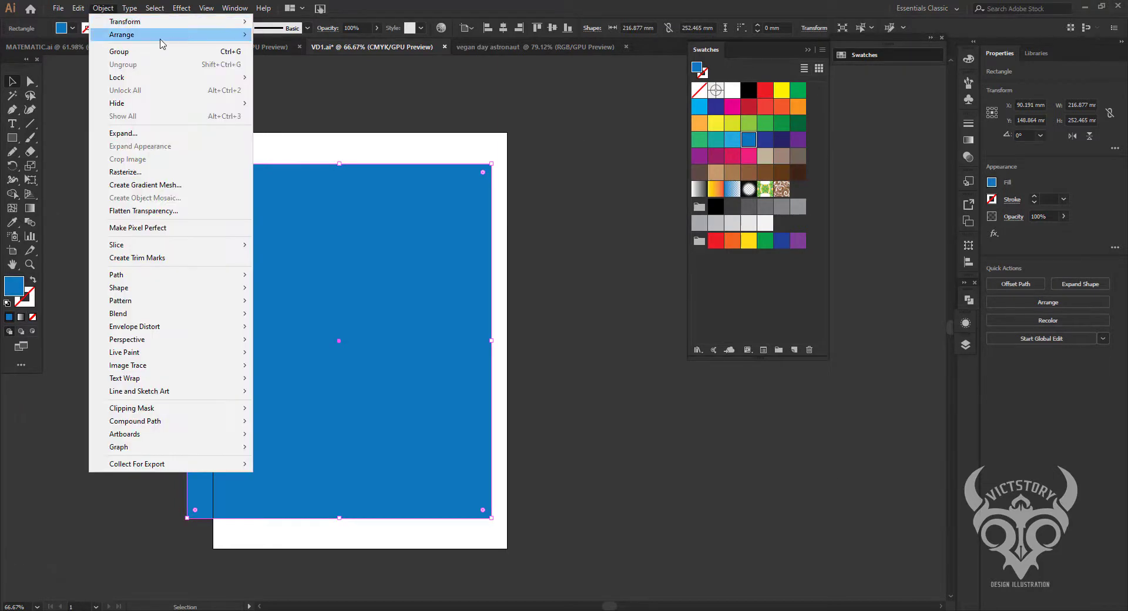
click(336, 71)
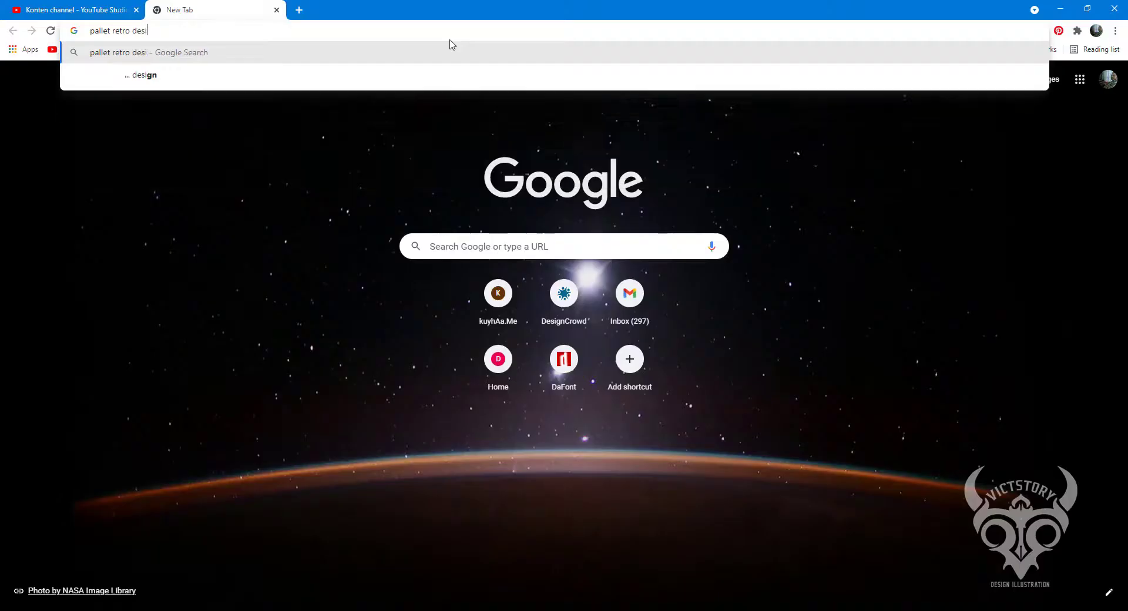
Find a retro poster colour-swatch palette image on Google and copy it.
text(ter color)
key(Return)
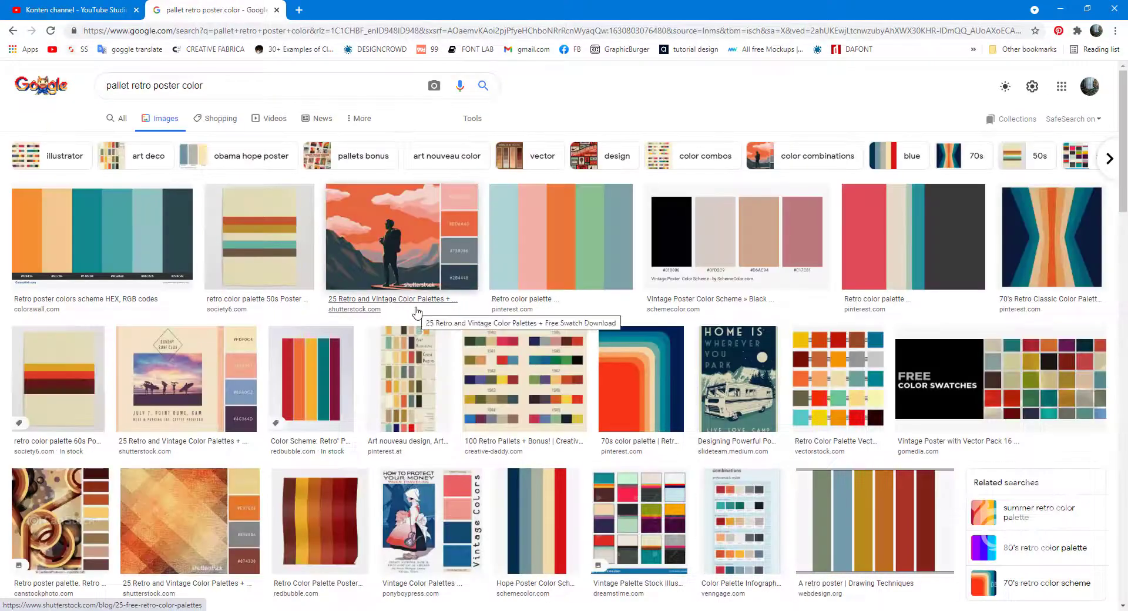
scroll(849, 389, down, 3)
scroll(1037, 329, up, 2)
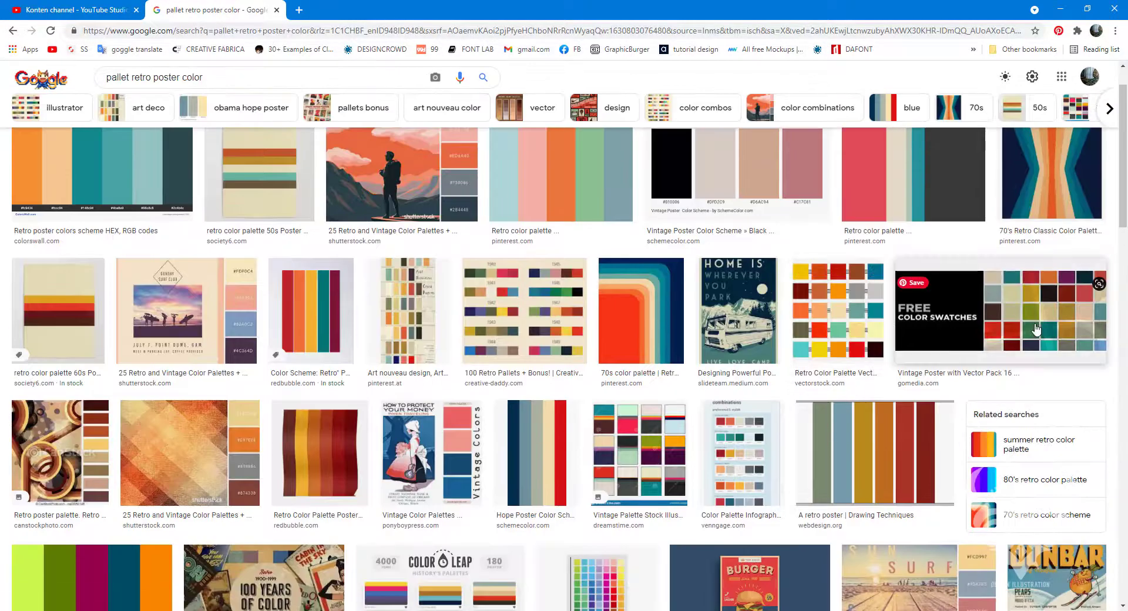
click(1036, 330)
right_click(919, 249)
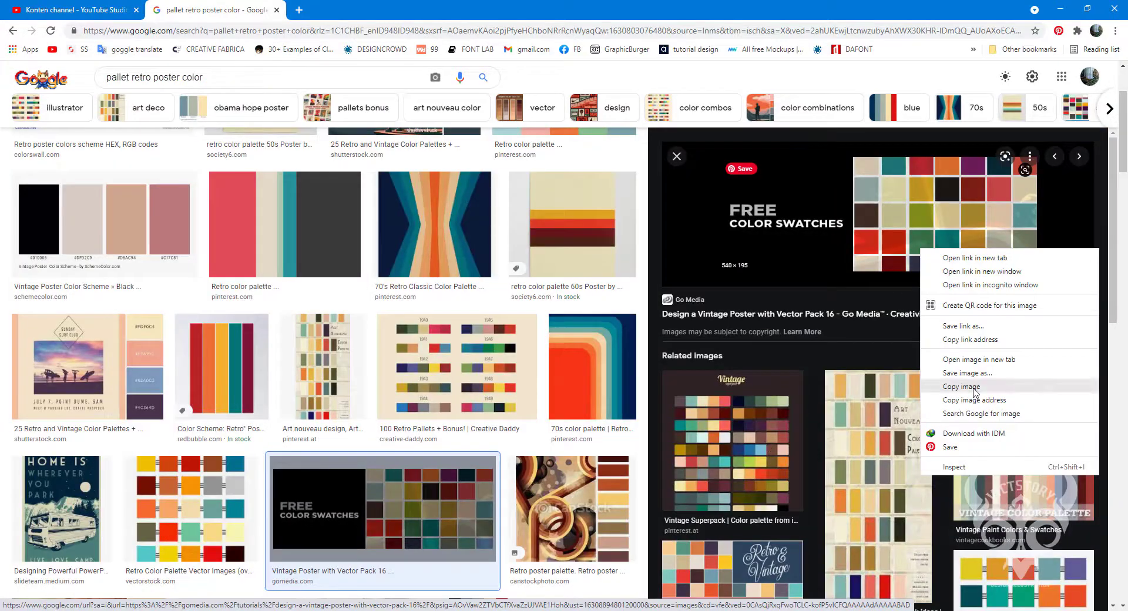
click(951, 389)
click(878, 446)
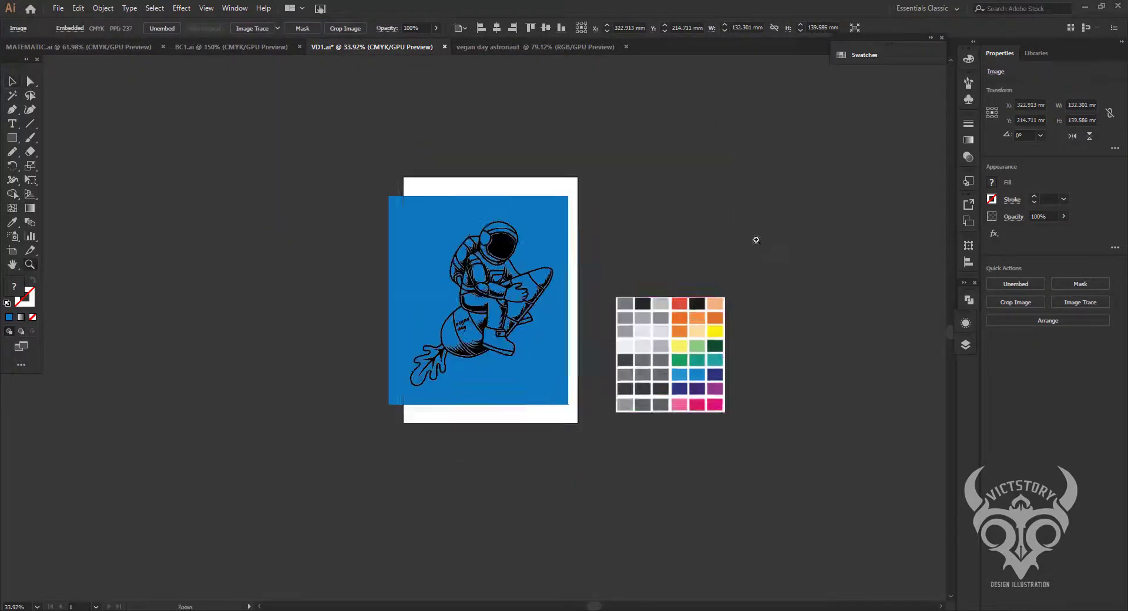
Scale the pasted palette image down beside the artboard, then reselect the blue background rectangle.
scroll(754, 241, up, 3)
drag(765, 415, 702, 285)
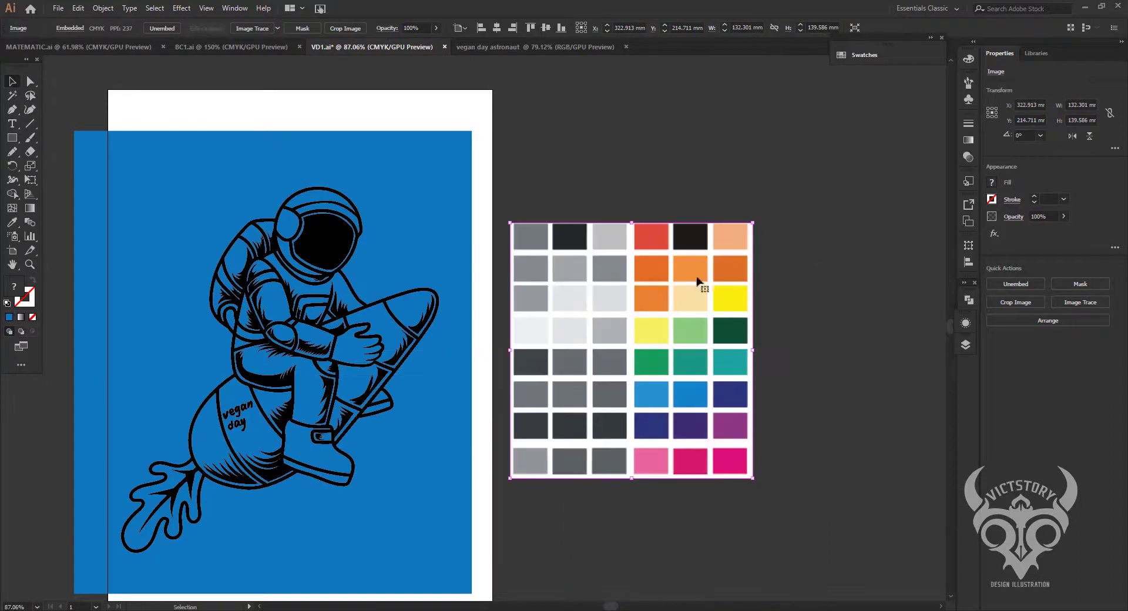
drag(749, 222, 723, 252)
click(753, 220)
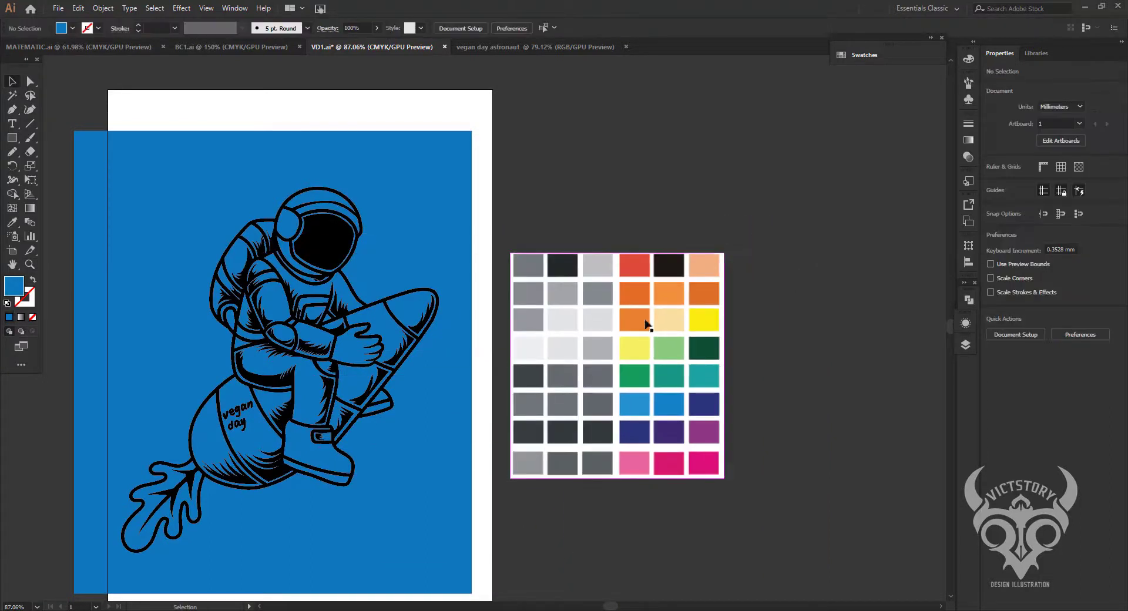
click(371, 439)
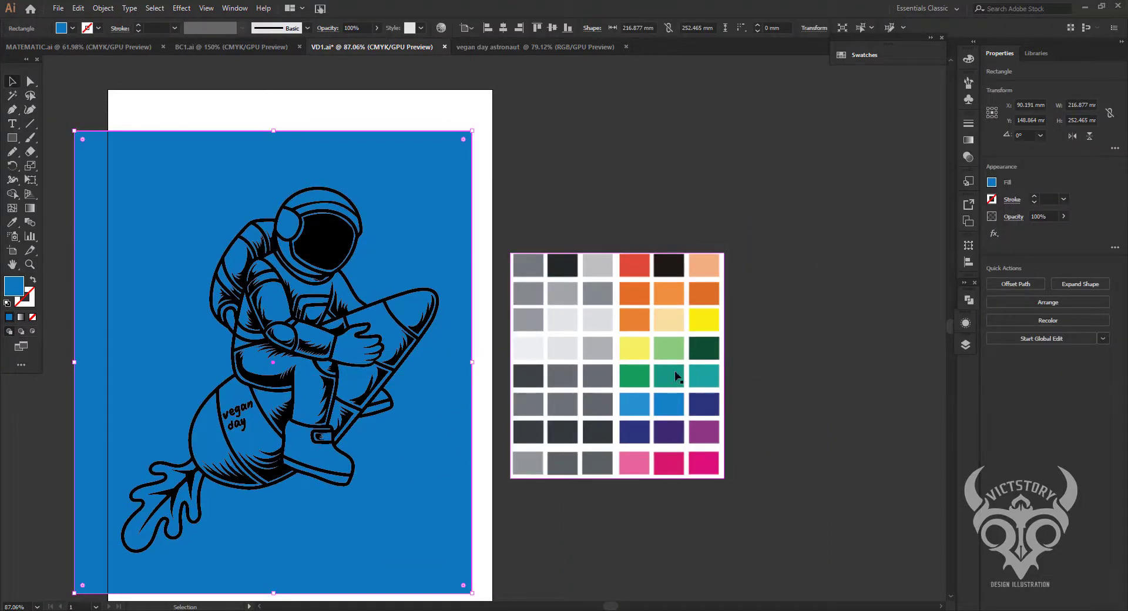
Eyedrop grey and green palette swatches onto the background, settling on a medium green fill.
key(i)
click(564, 321)
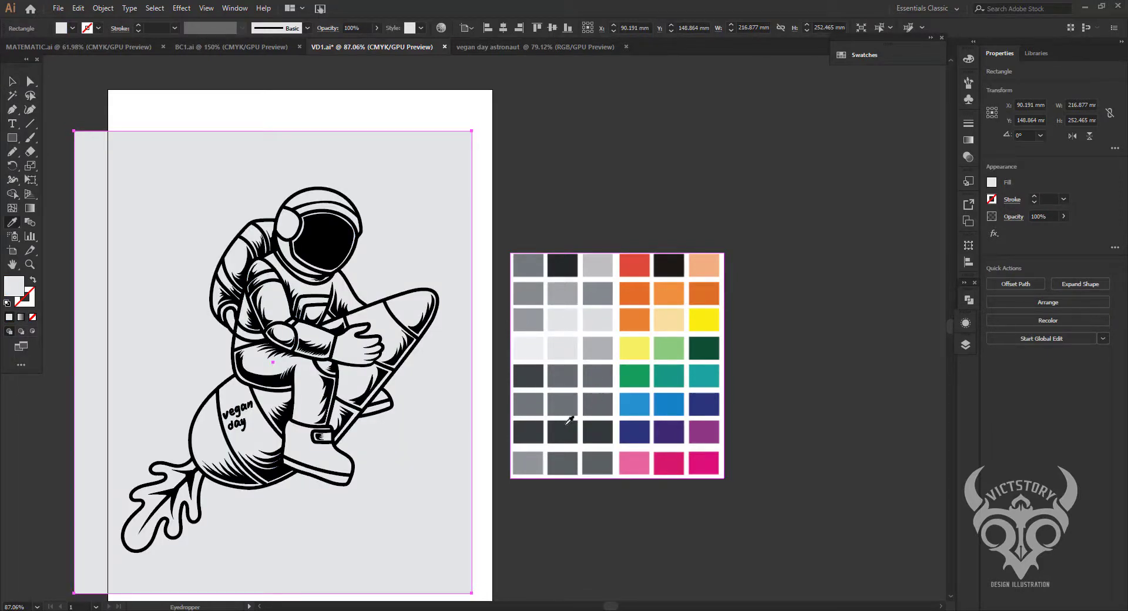
click(565, 424)
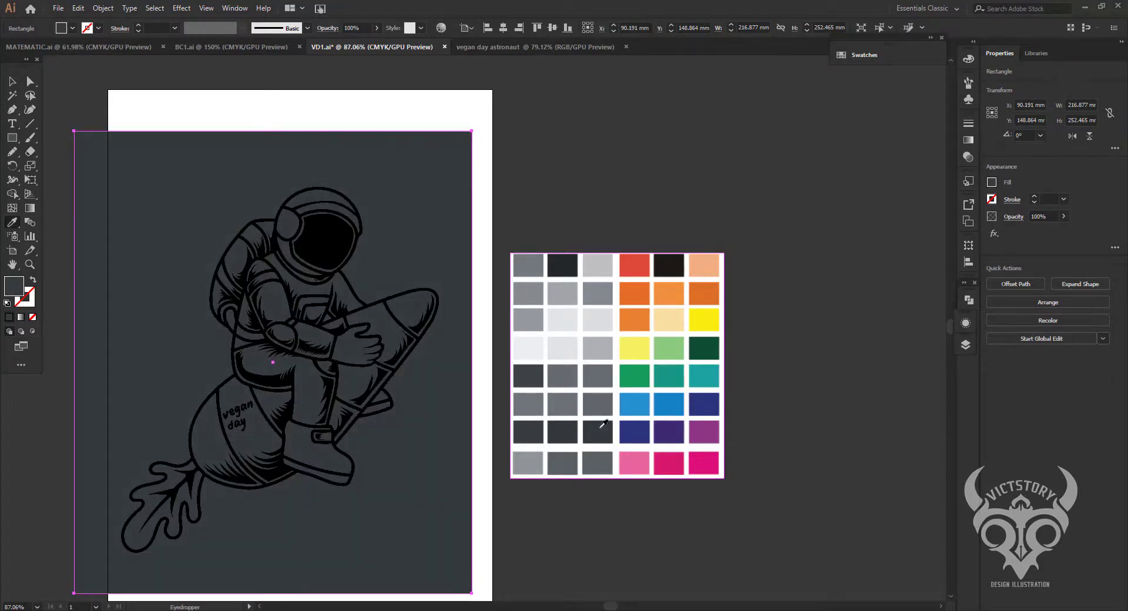
click(575, 455)
click(528, 461)
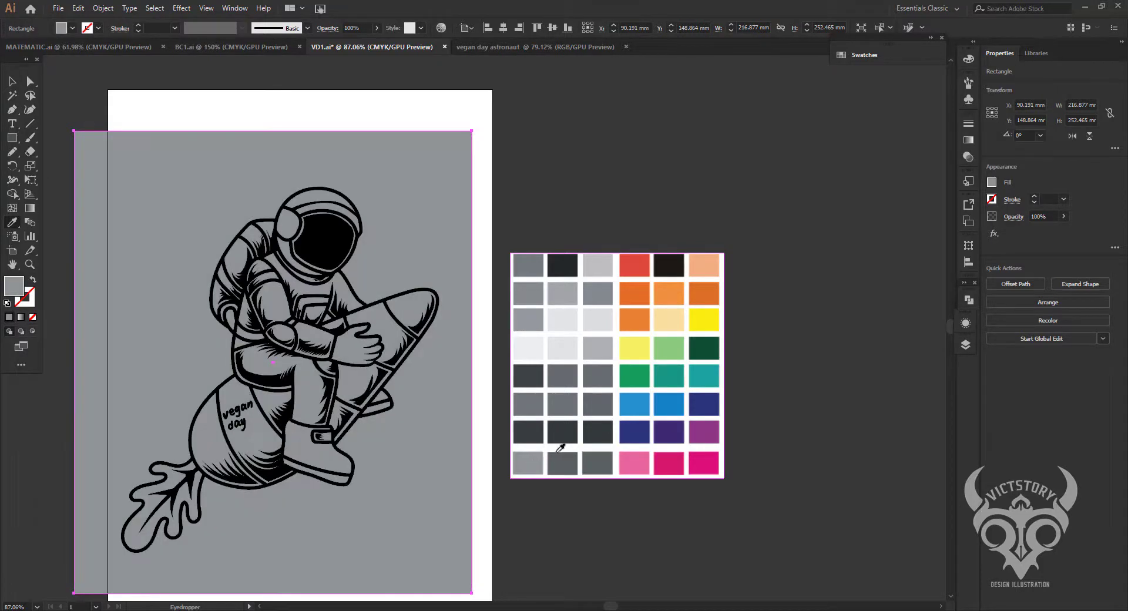
click(671, 348)
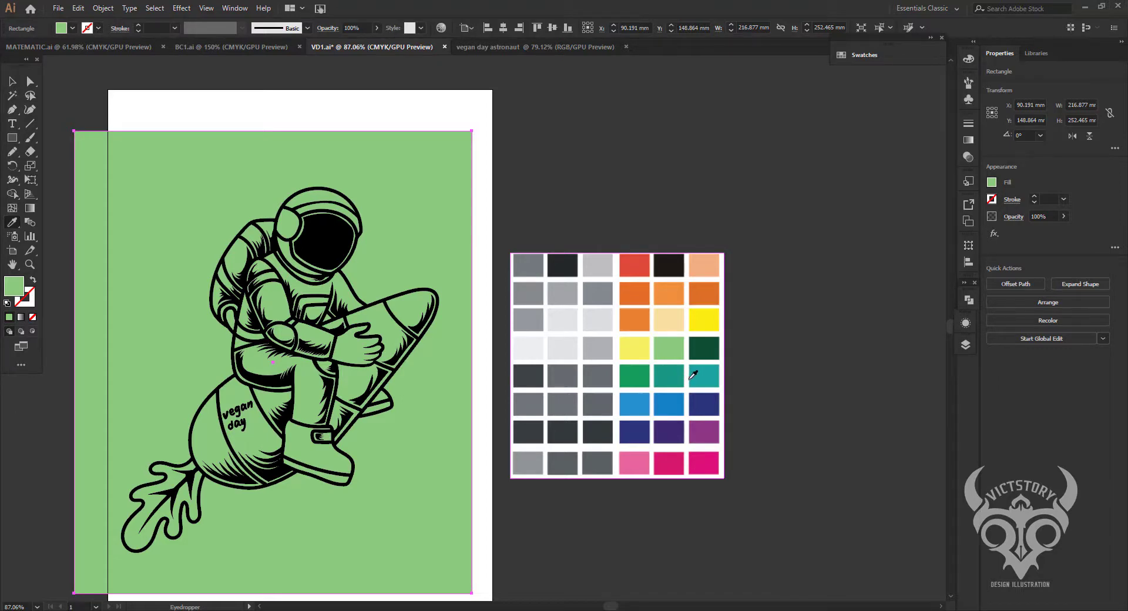
click(705, 348)
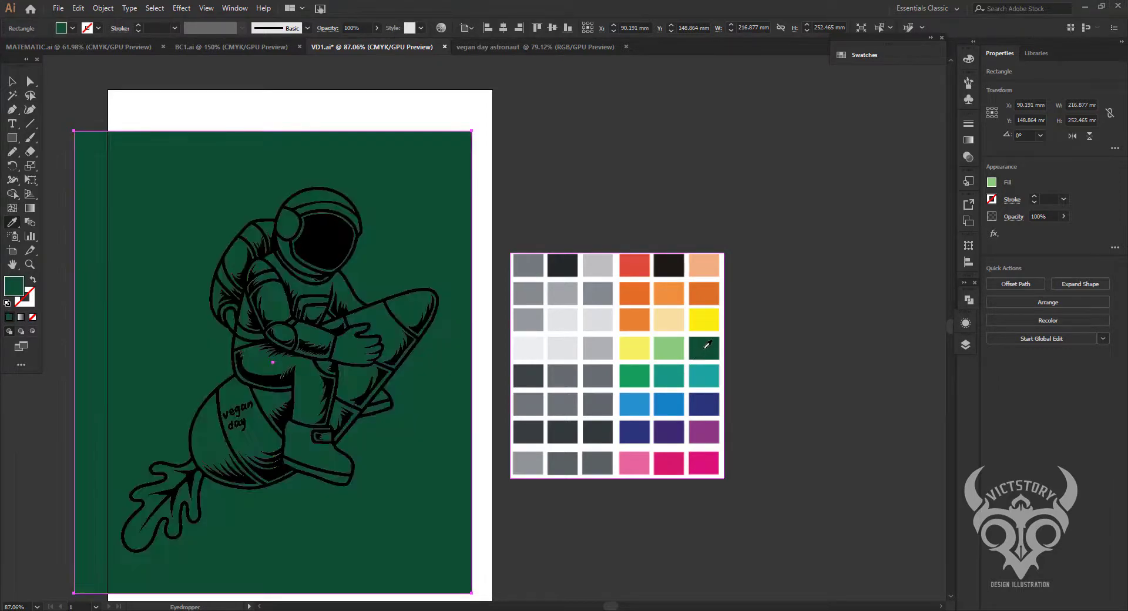
click(685, 349)
click(680, 351)
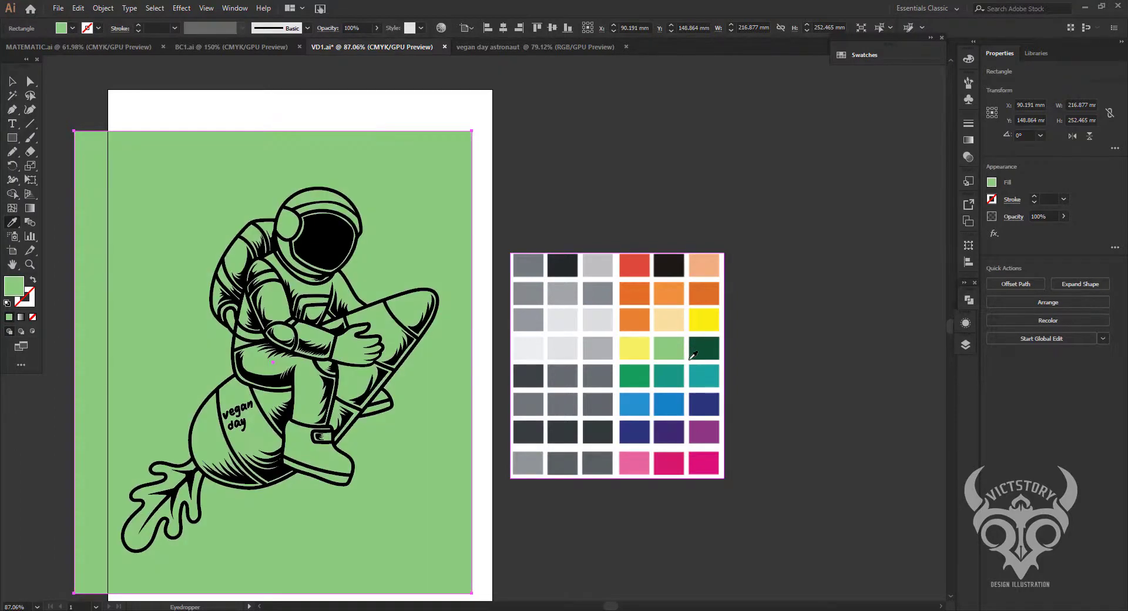
click(671, 370)
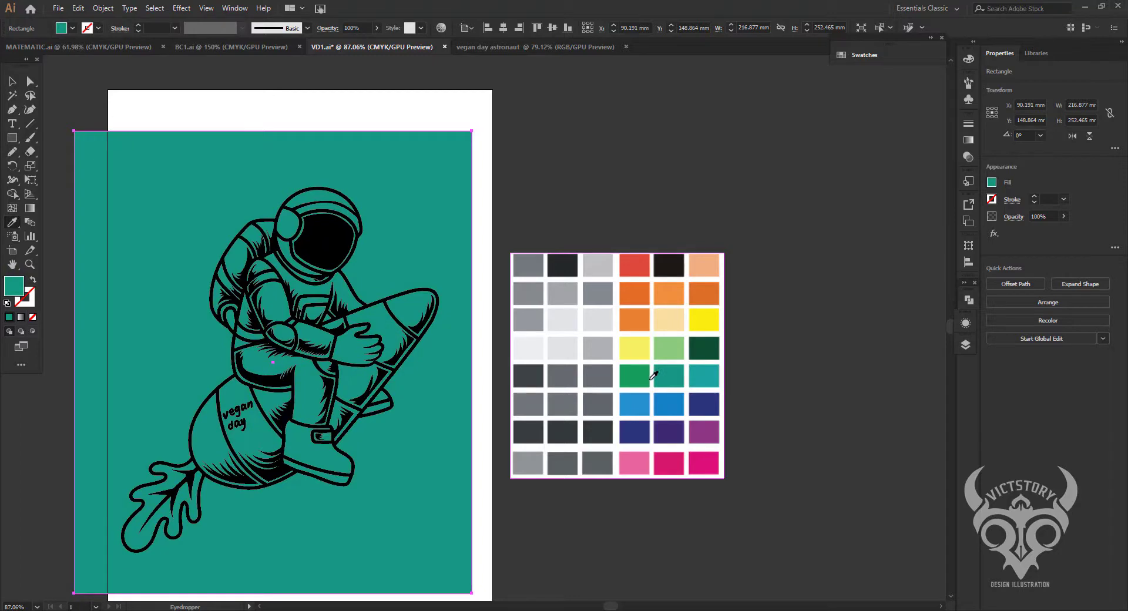
click(13, 82)
Sample dark indigo for the astronaut lines, select the black shadow, and merge the artwork shapes.
click(337, 282)
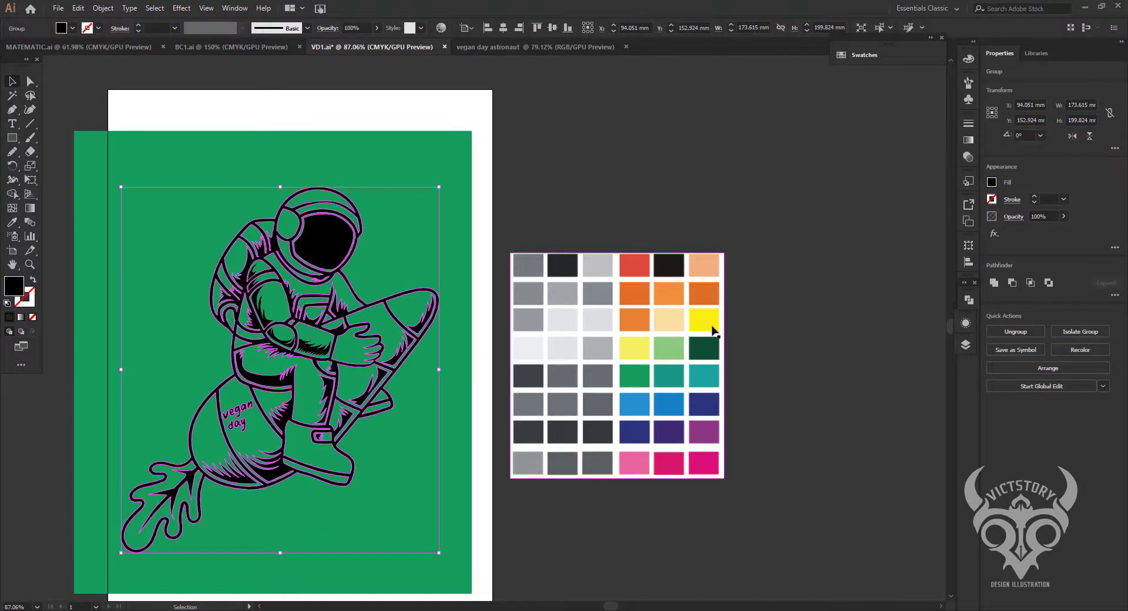
key(i)
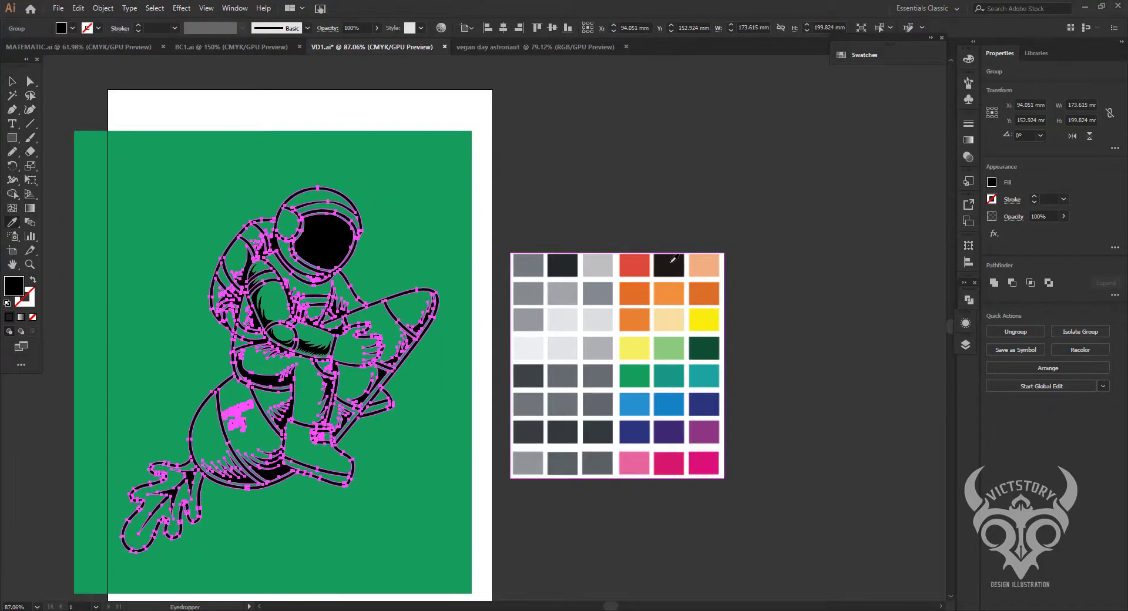
click(674, 263)
click(705, 407)
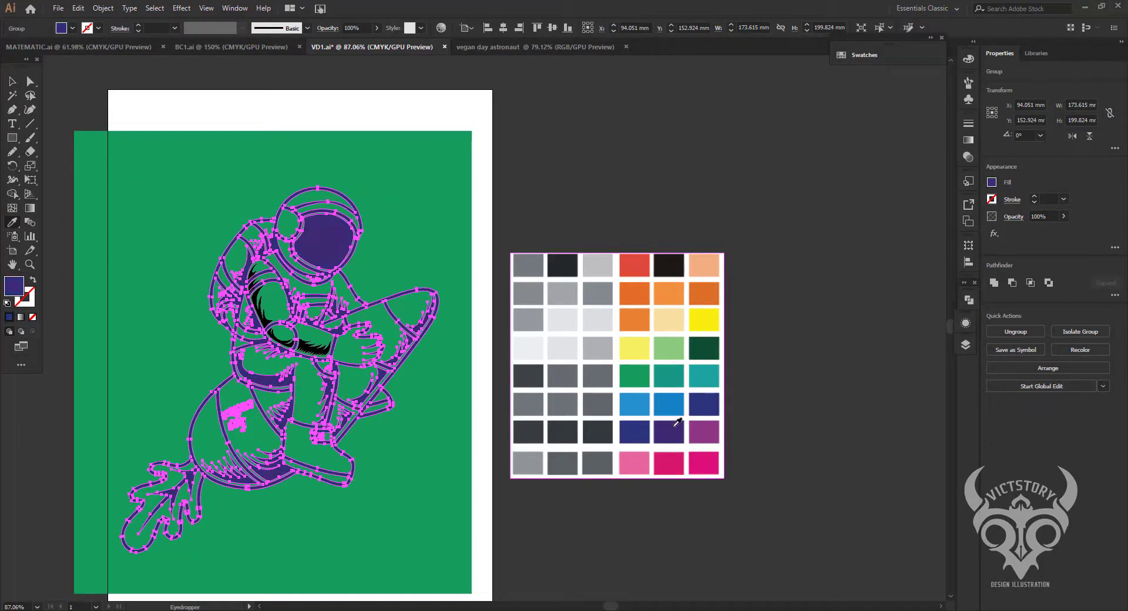
key(y)
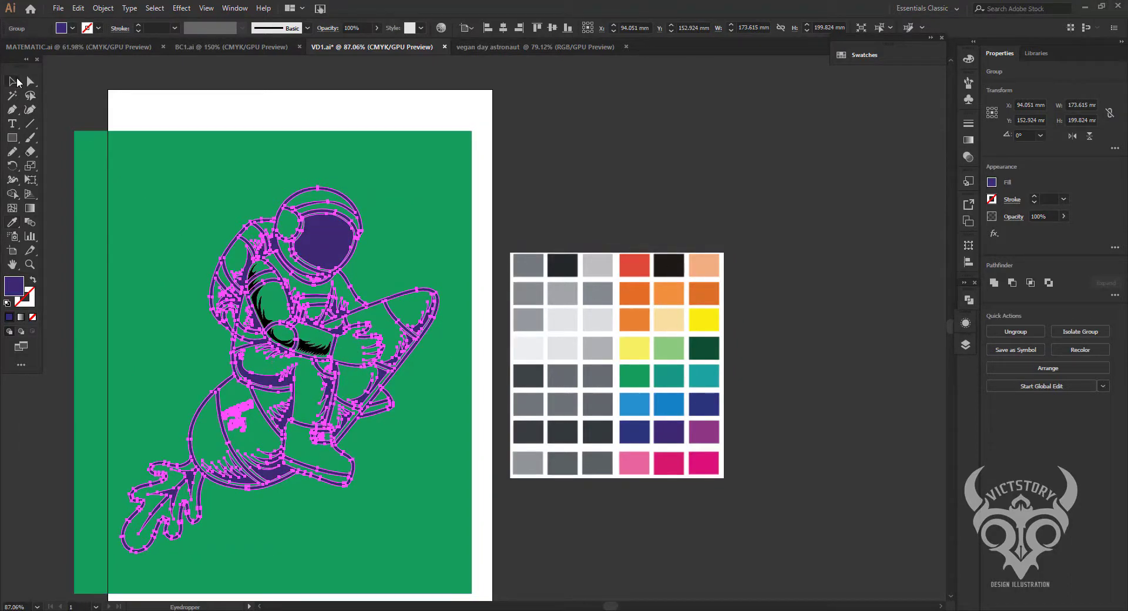
click(257, 290)
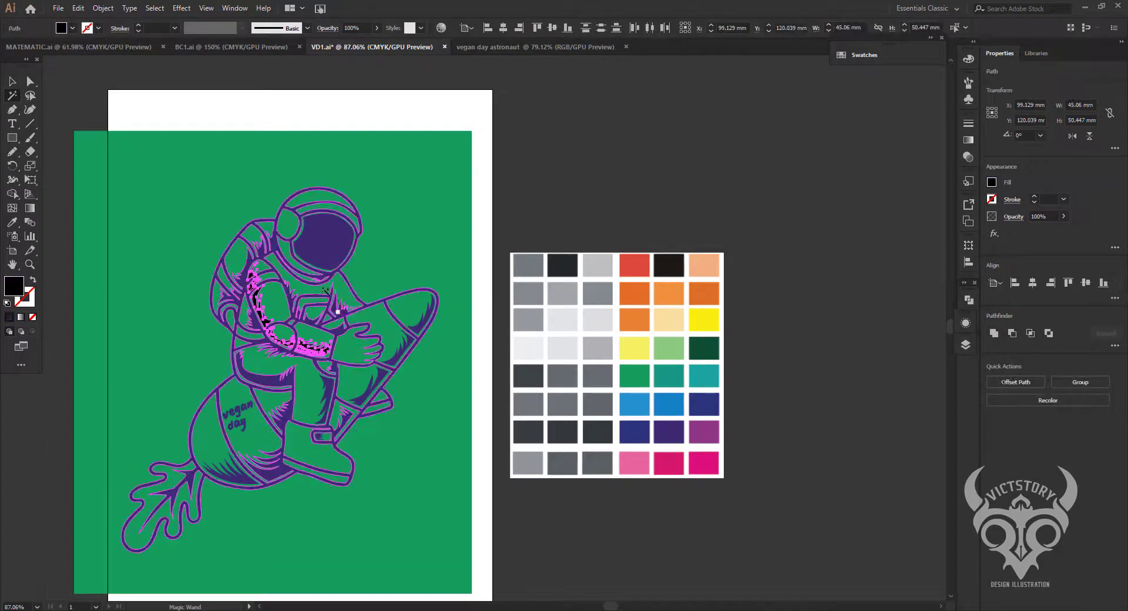
key(v)
click(340, 239)
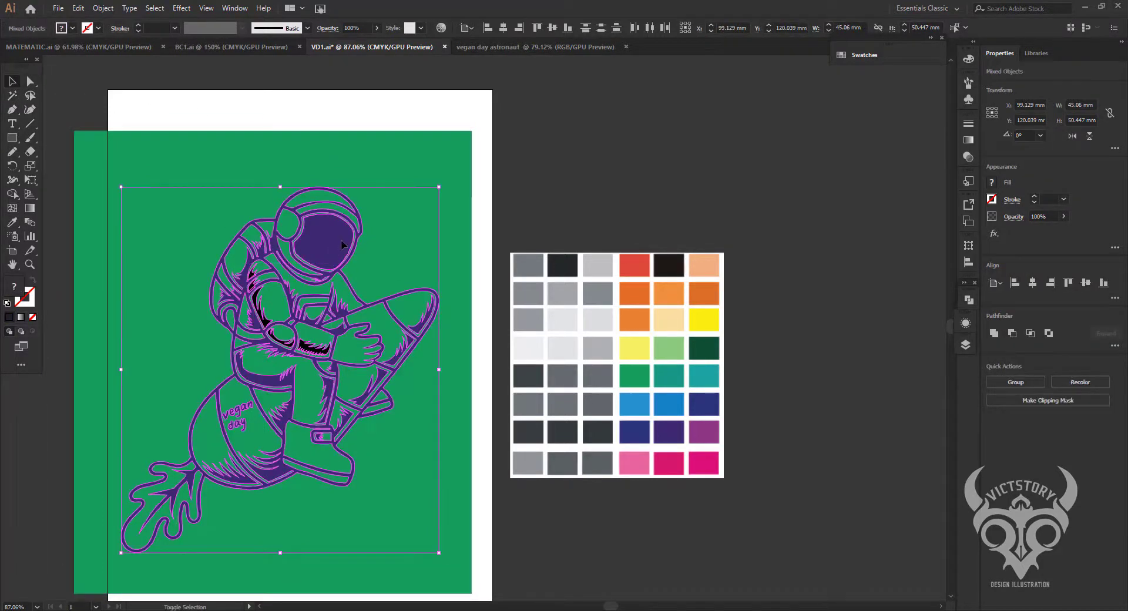
click(997, 336)
Apply the dark purple #180e44 fill to the astronaut, confirm it in the Color Picker, and deselect.
key(i)
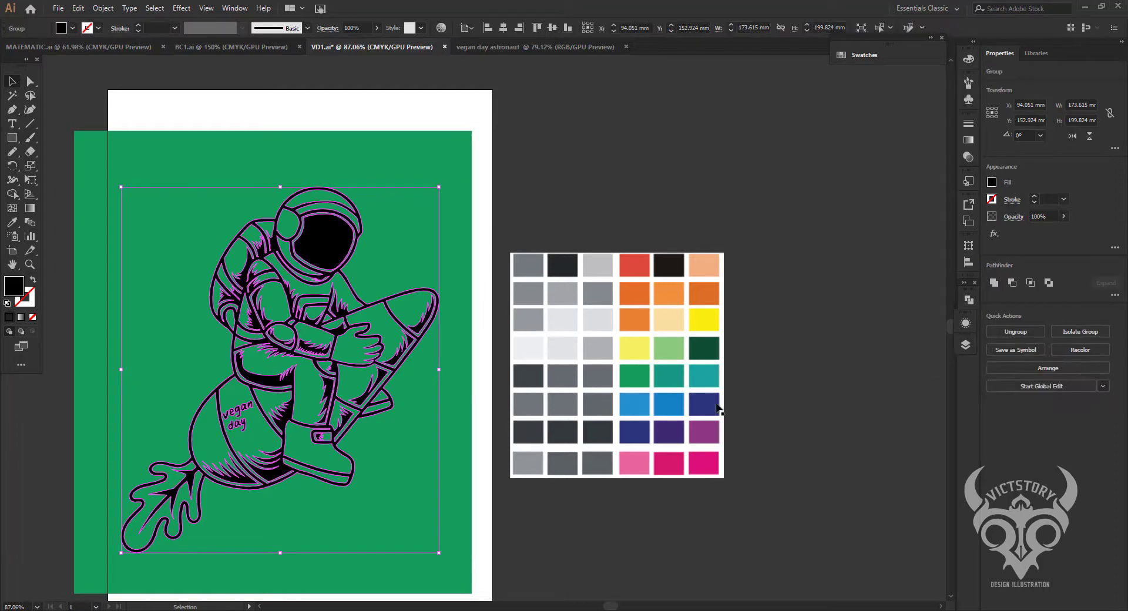
click(672, 425)
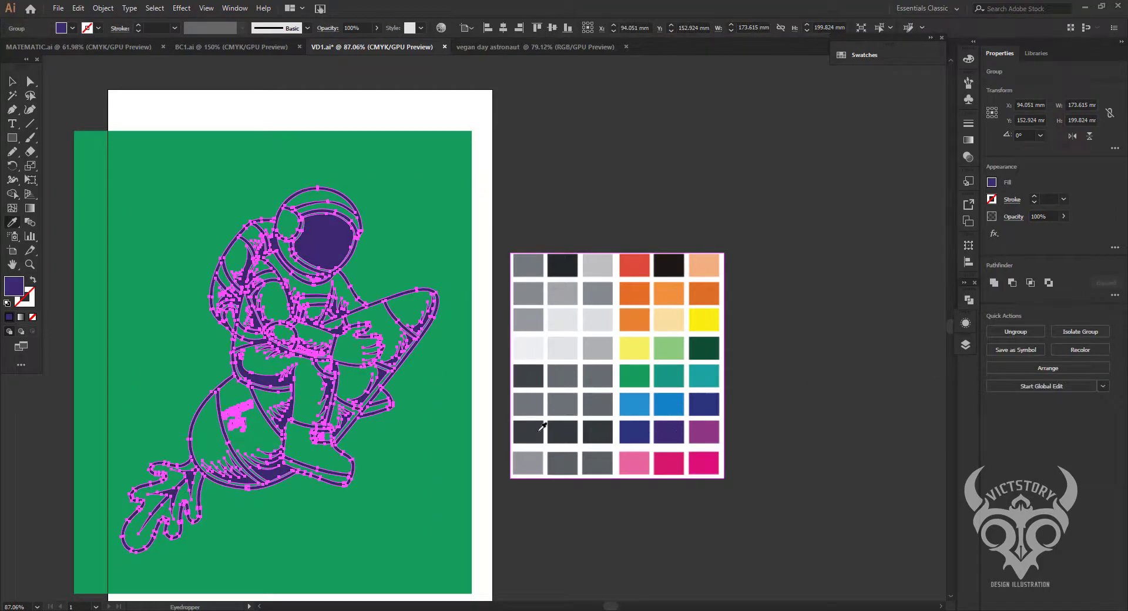
double_click(16, 288)
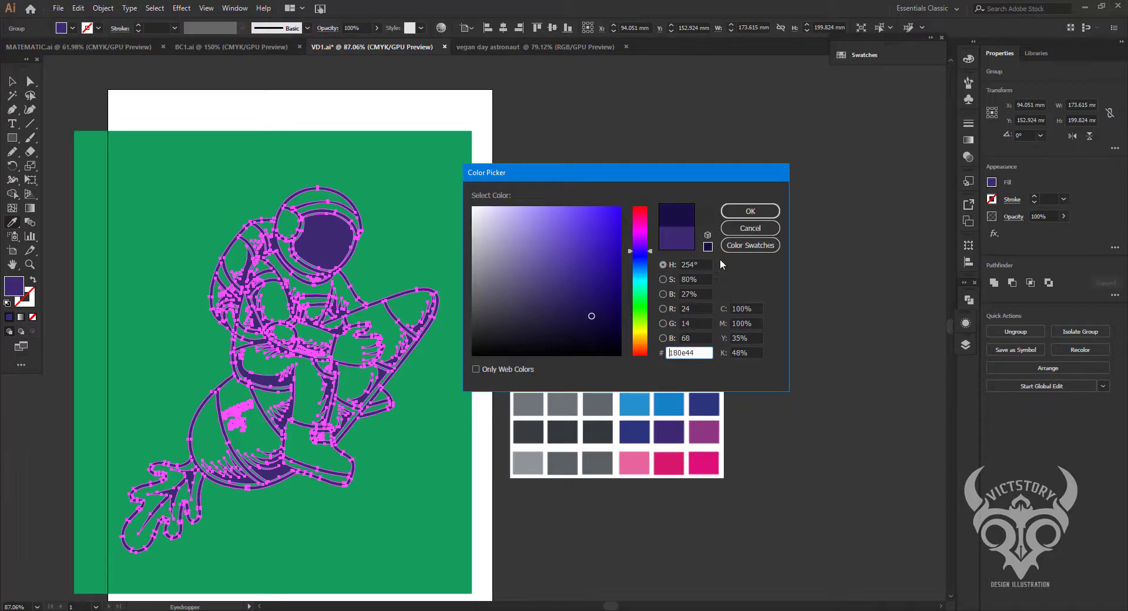
click(750, 211)
key(v)
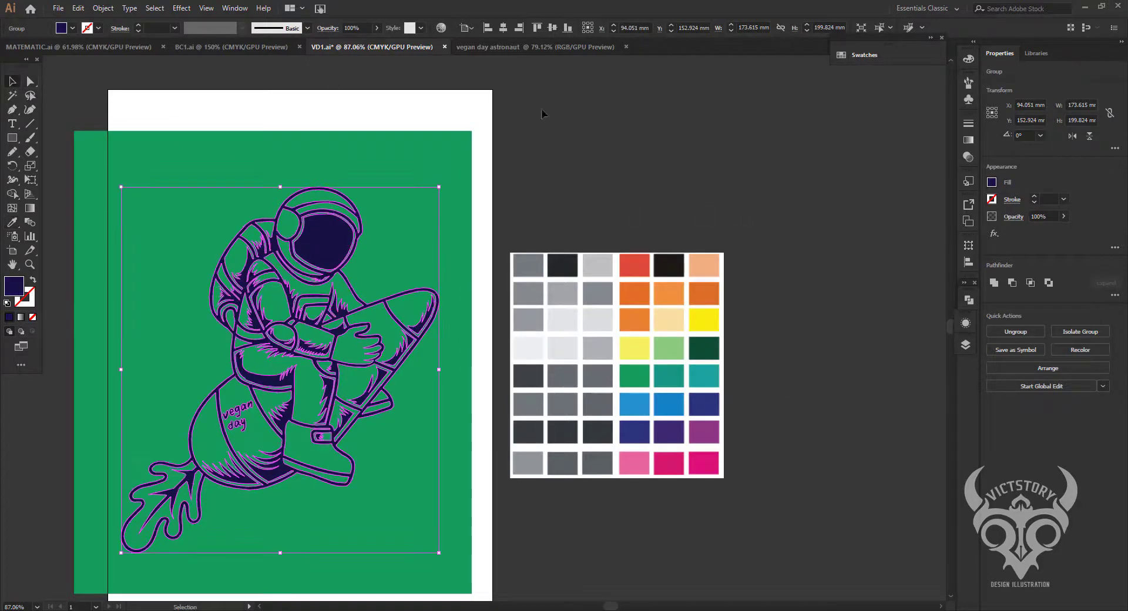
click(571, 211)
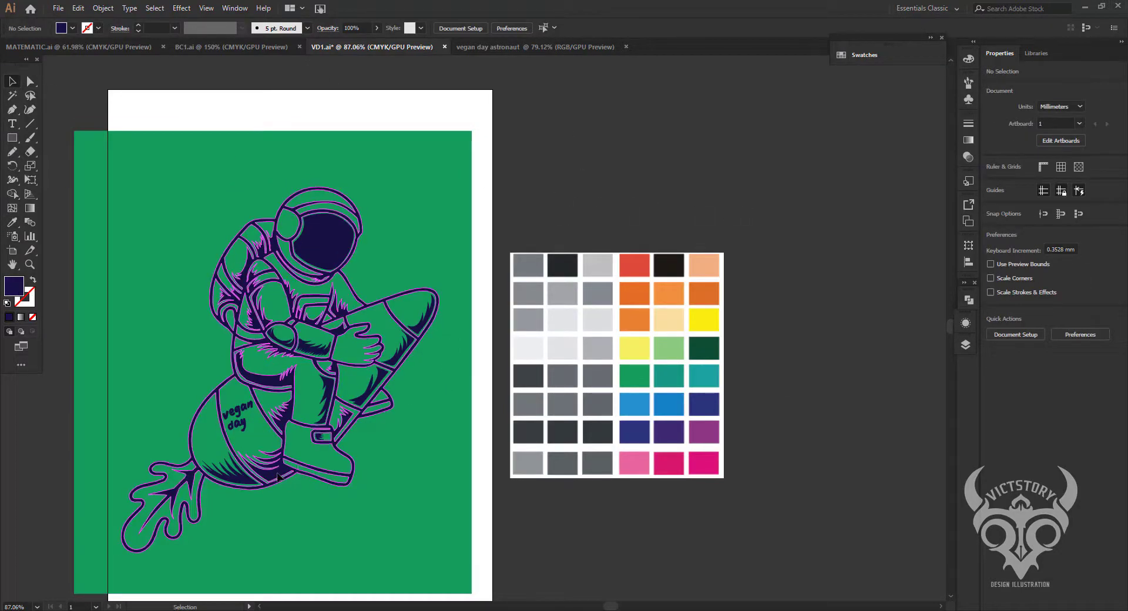
Divide the astronaut and green background into pieces with Pathfinder Divide.
click(324, 468)
shift+click(456, 463)
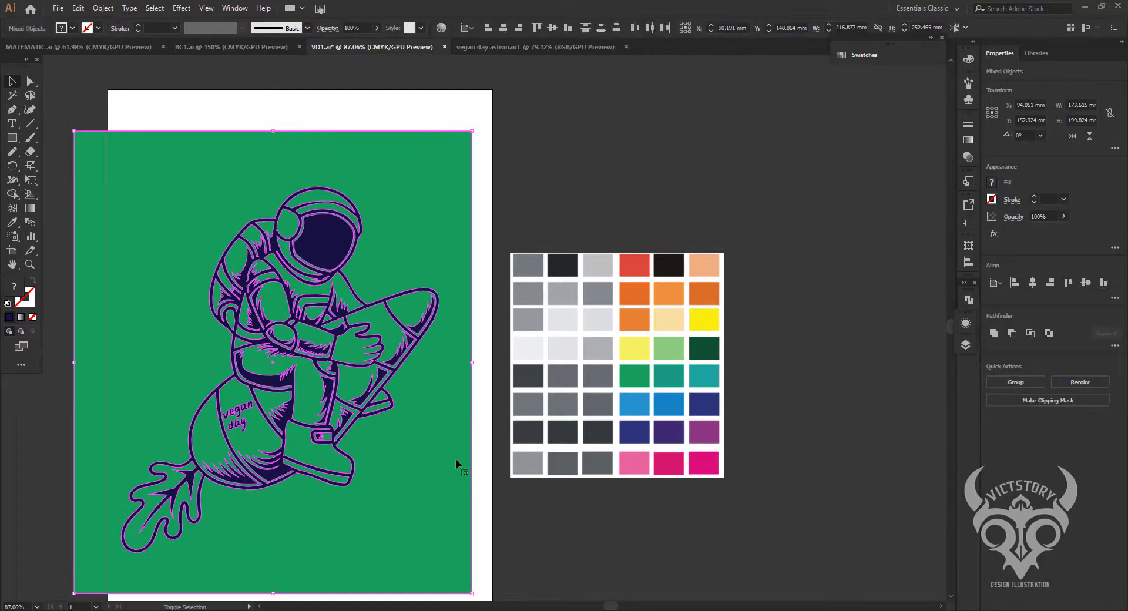
click(1116, 347)
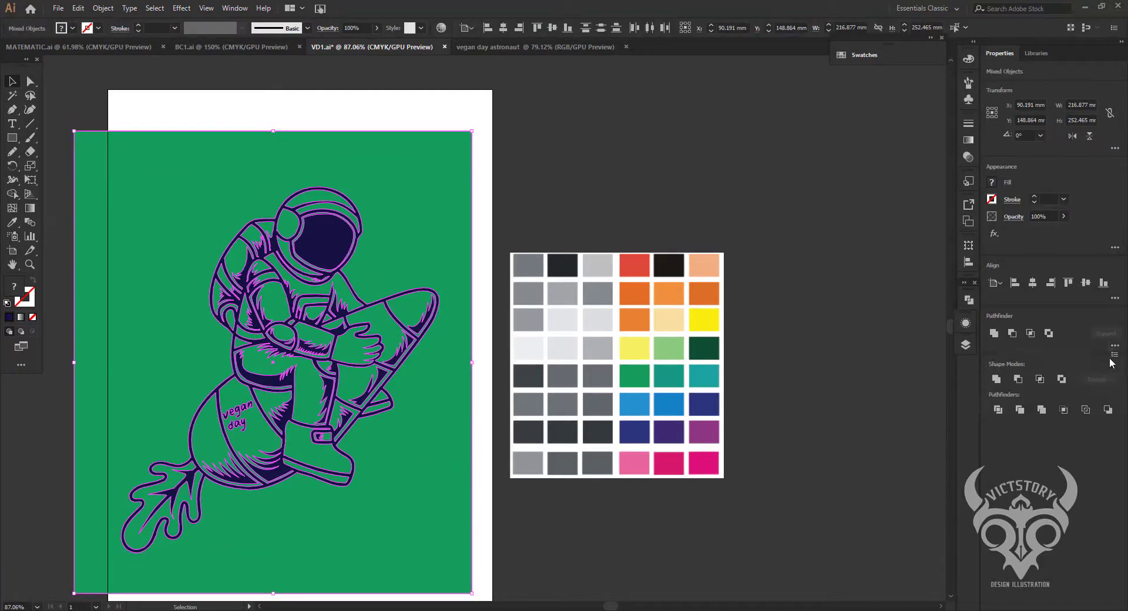
click(1002, 414)
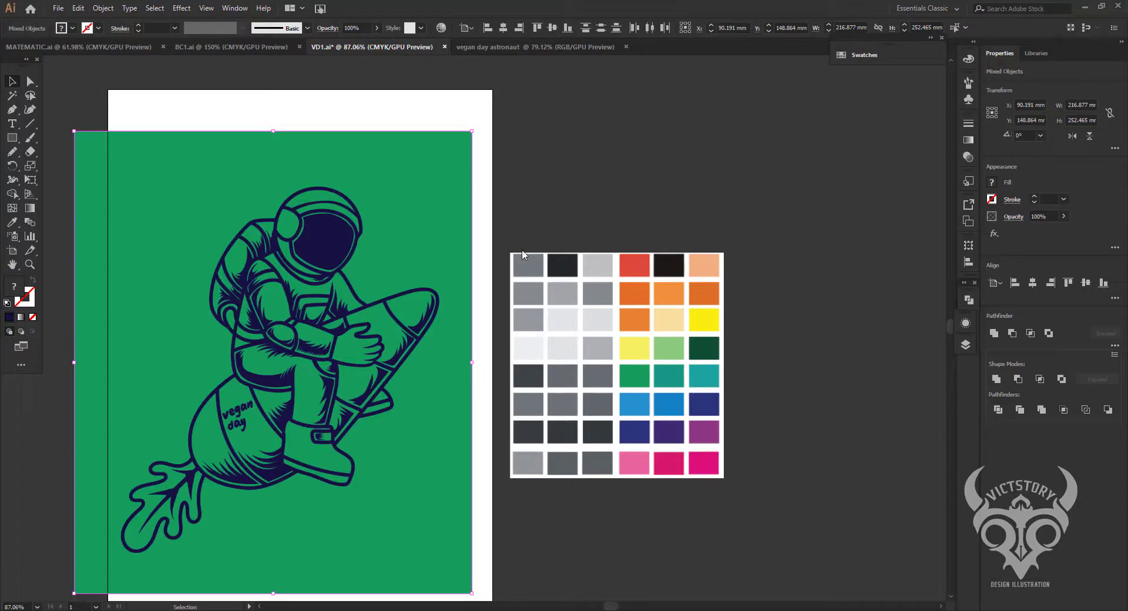
key(ctrl+shift+a)
Enter the divided group and delete the leftover green background piece.
click(374, 315)
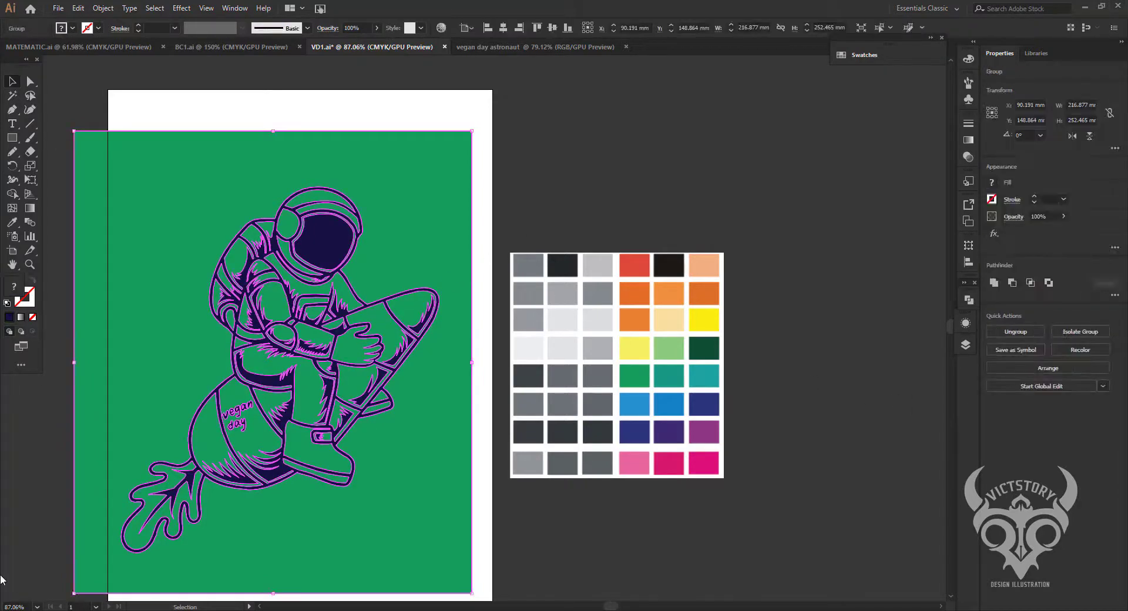
key(ctrl+z)
key(ctrl+shift+z)
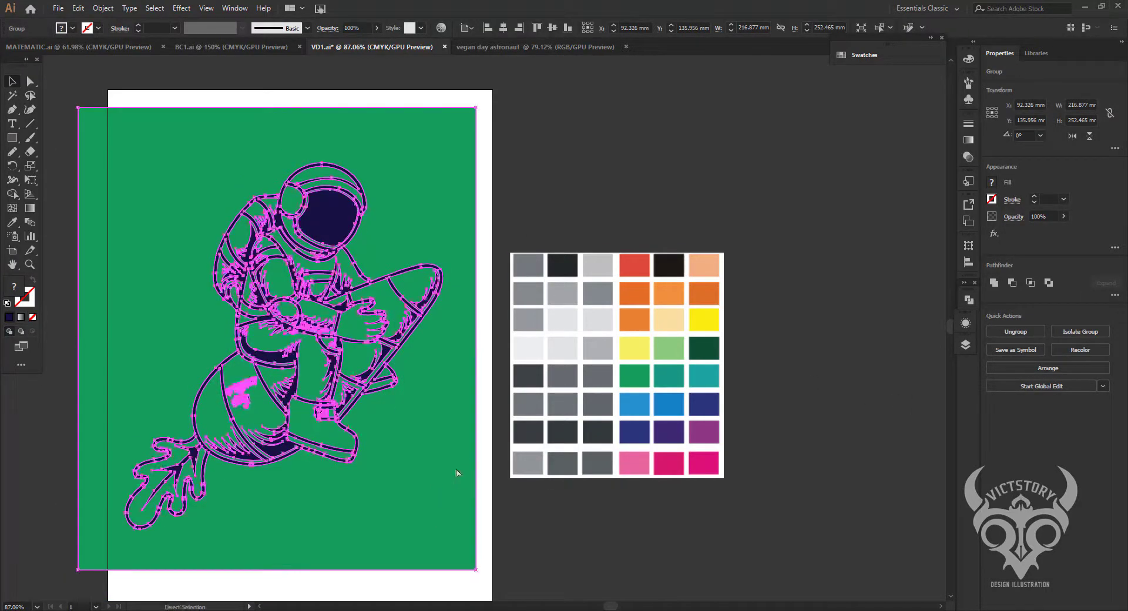
key(ctrl+z)
double_click(435, 494)
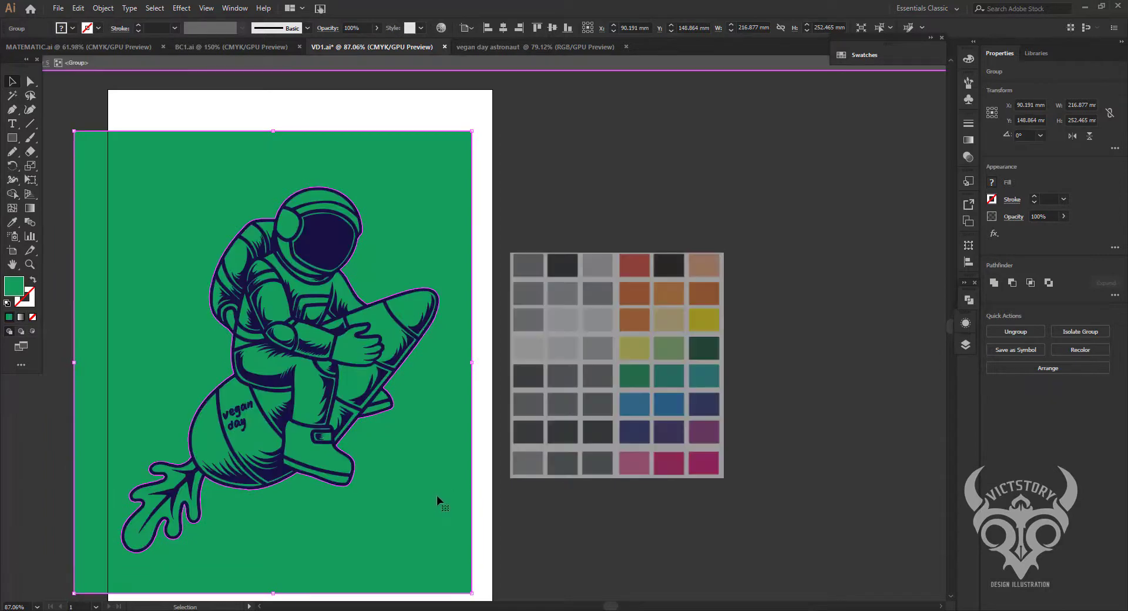
key(Delete)
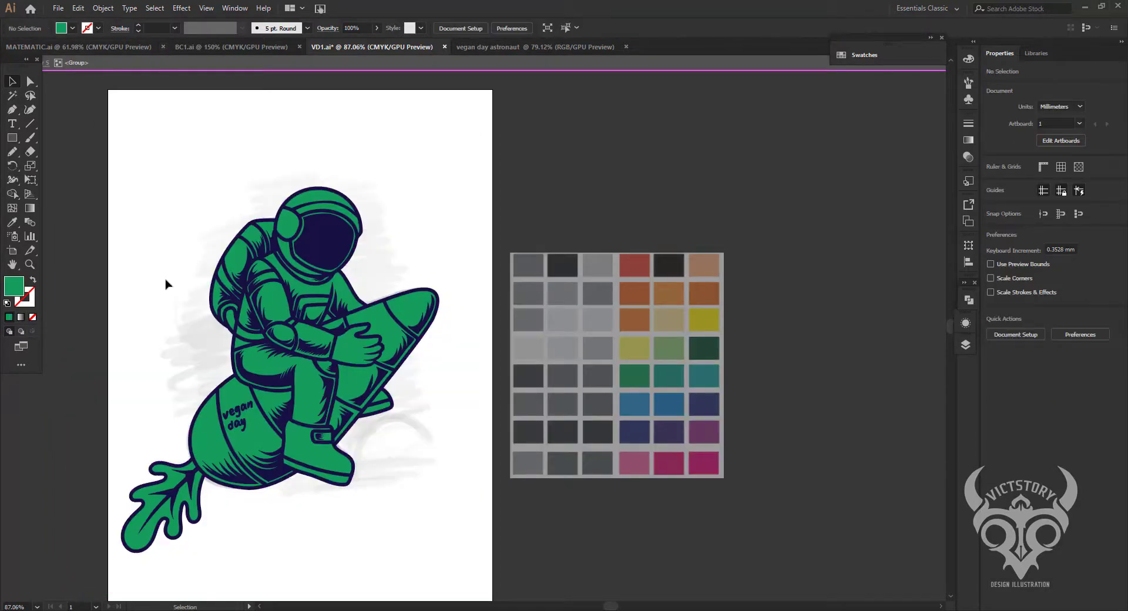
Exit the group and ungroup the astronaut's pieces.
double_click(493, 218)
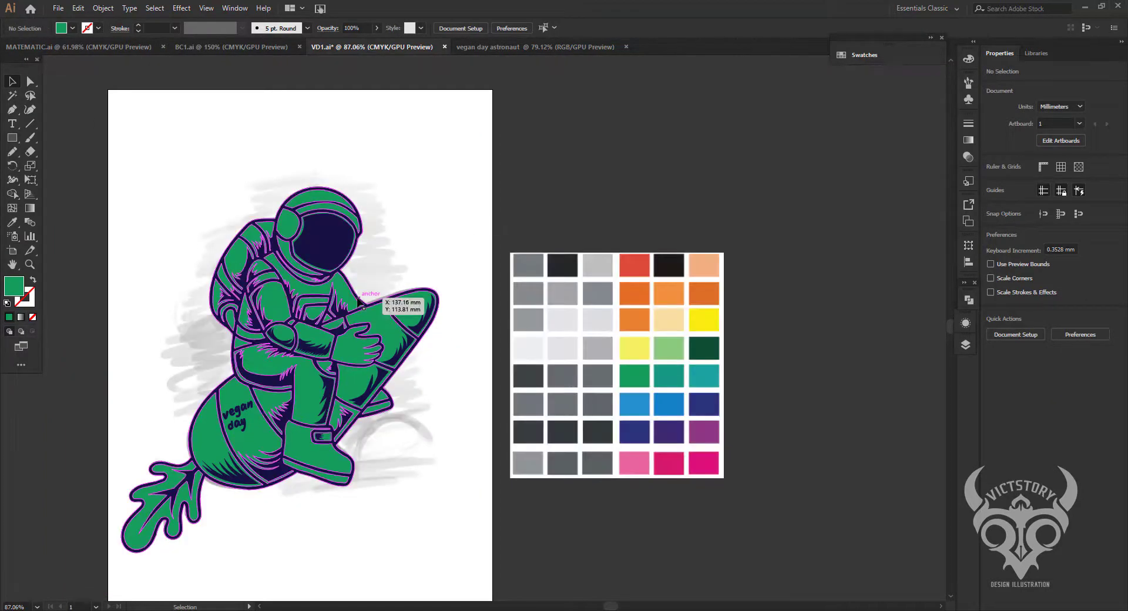
click(360, 303)
right_click(364, 302)
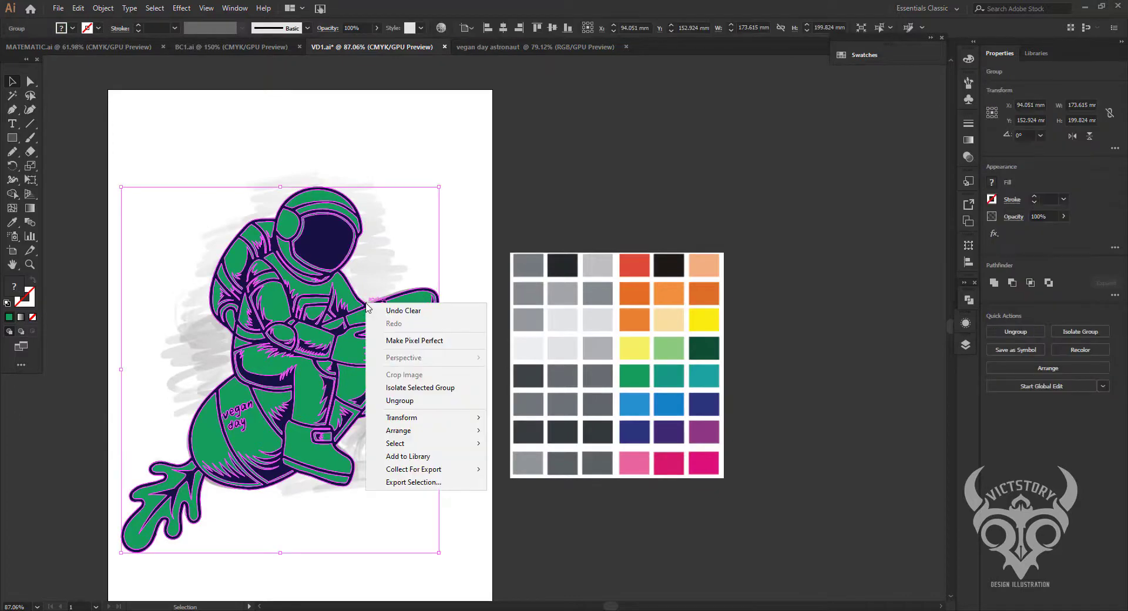
click(396, 401)
click(440, 428)
Zoom into the upper body and Magic Wand-select all the navy outline shapes.
key(z)
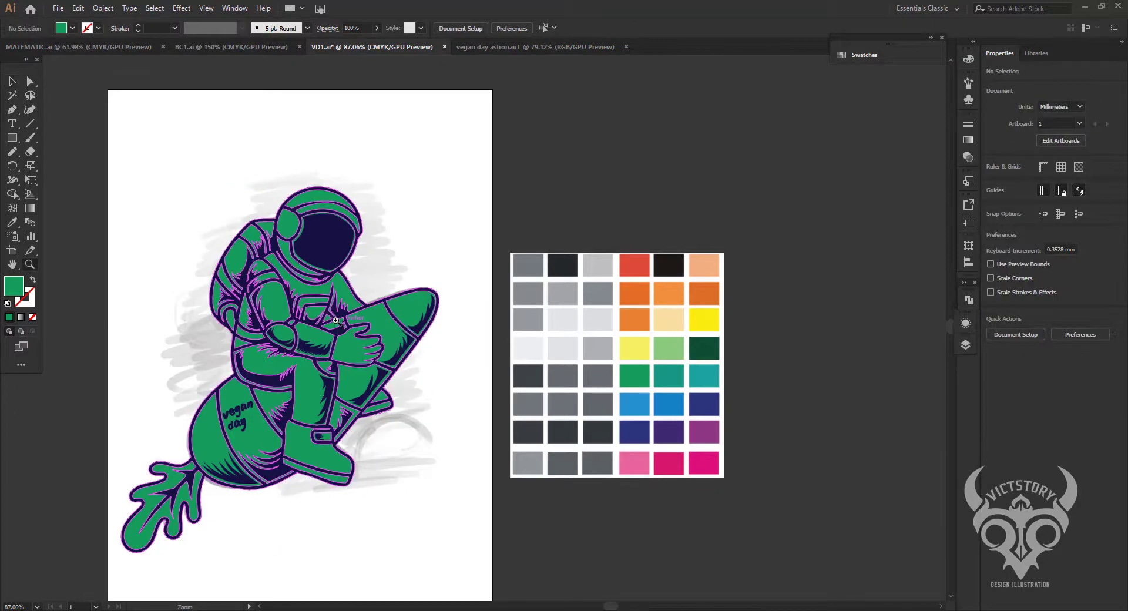
drag(335, 320, 541, 221)
key(a)
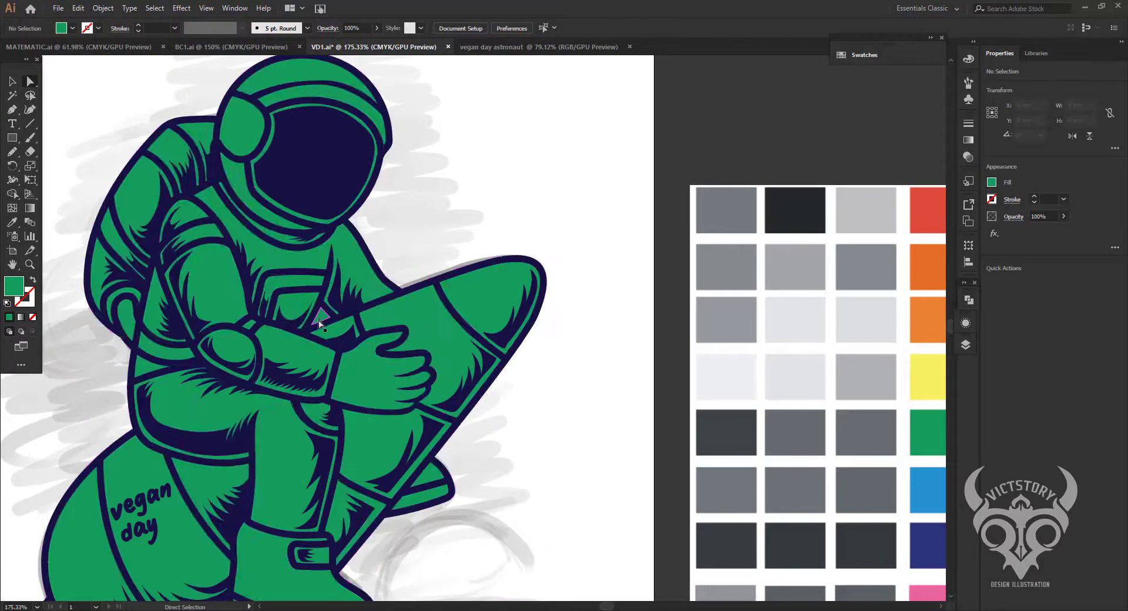
click(353, 294)
key(ctrl+shift+a)
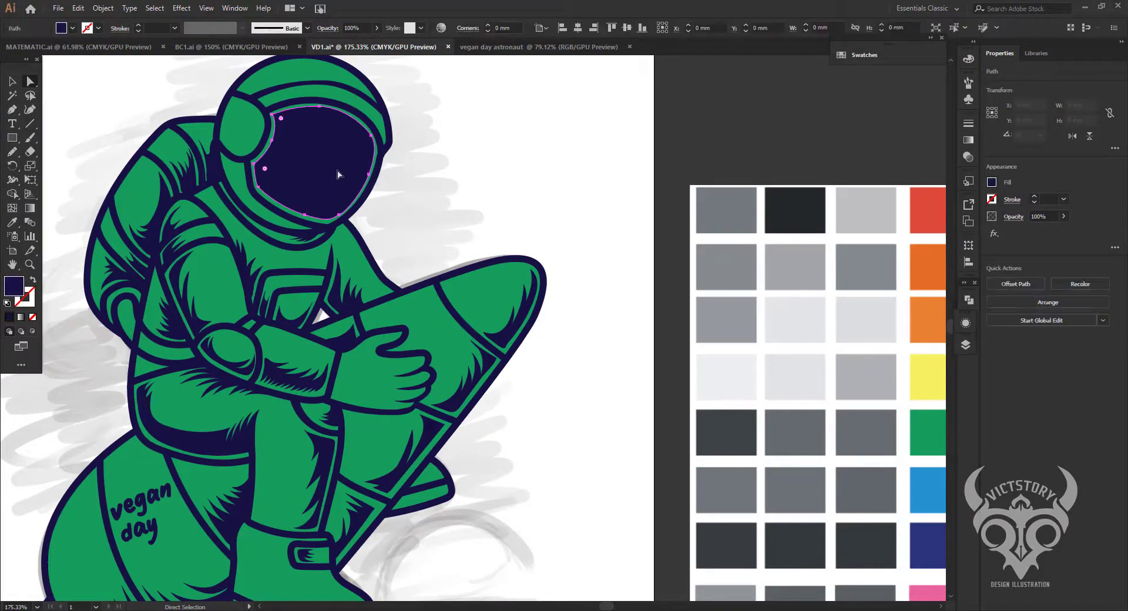
click(330, 185)
click(12, 95)
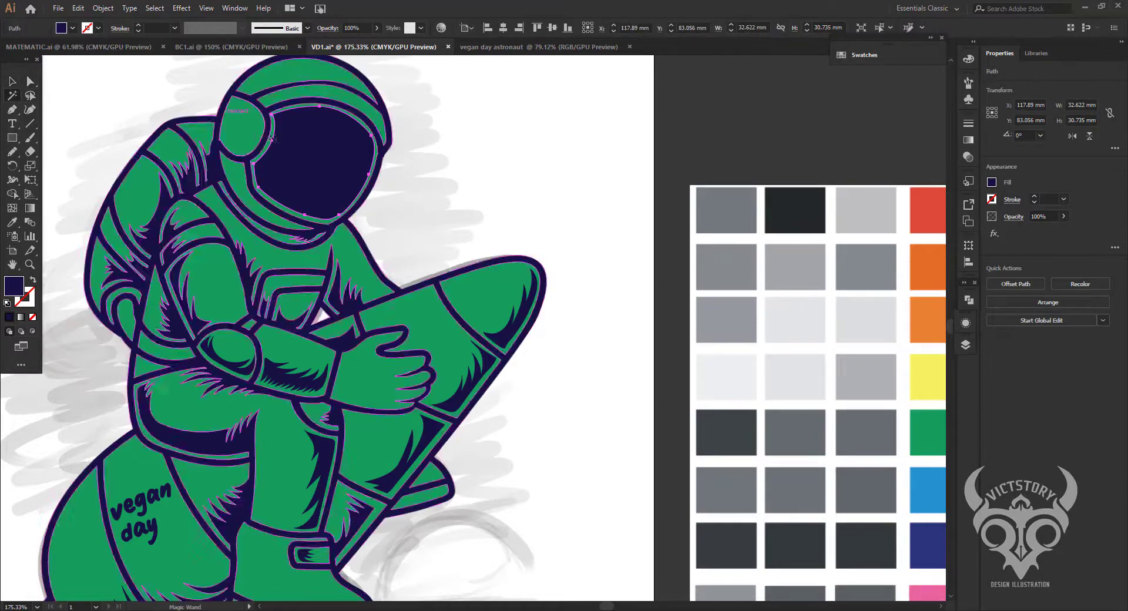
click(214, 169)
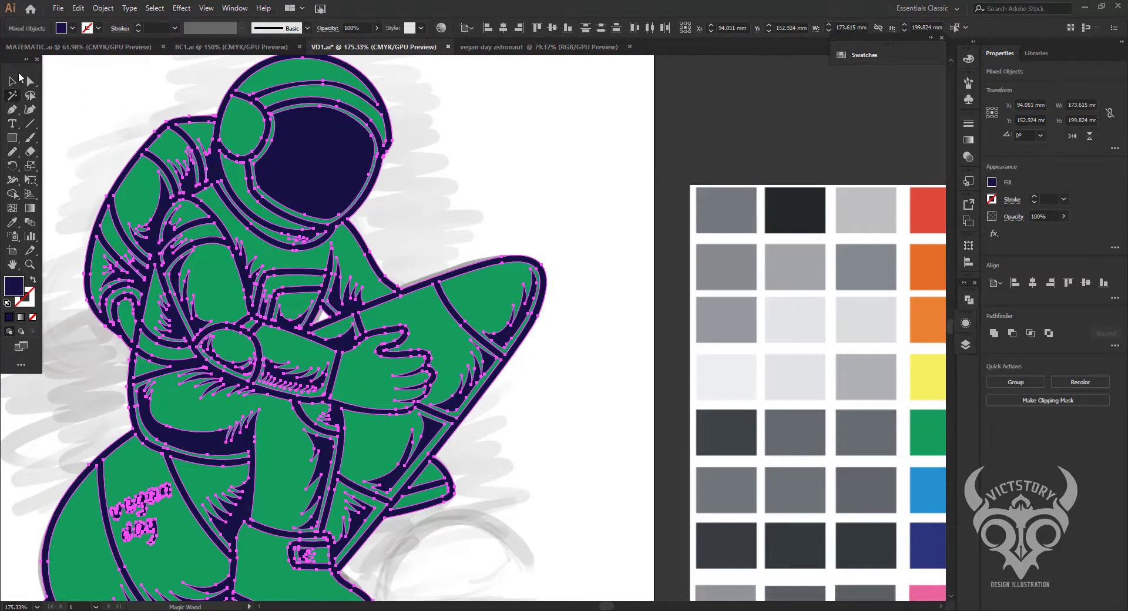
click(13, 81)
Delete the navy outlines and move Layer 5 inside Layer 2.
key(Delete)
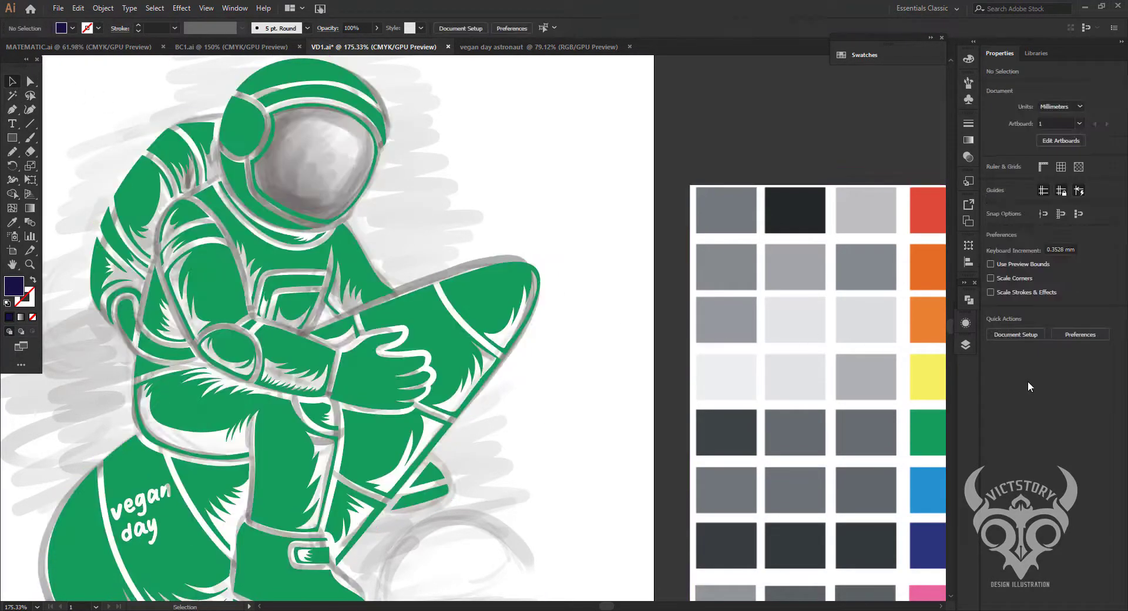
click(965, 345)
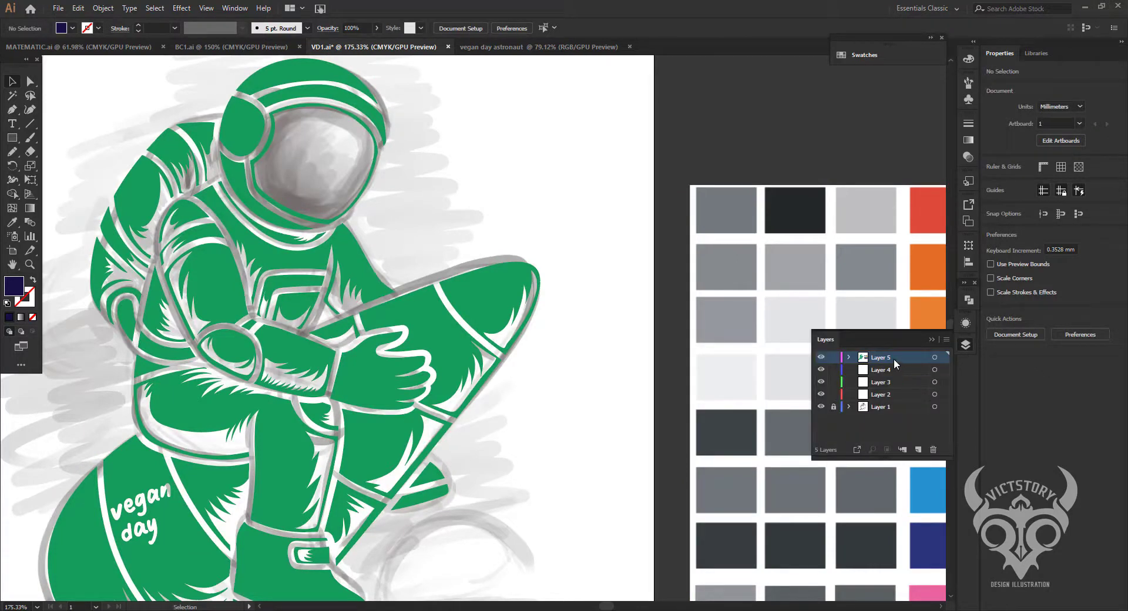
drag(890, 374, 888, 396)
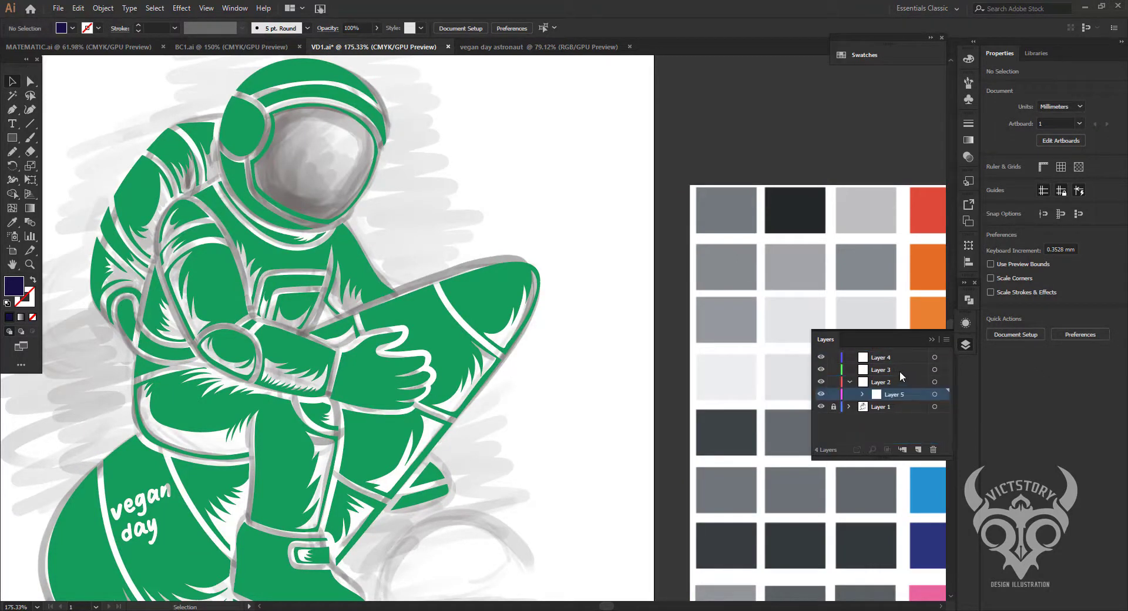
click(849, 382)
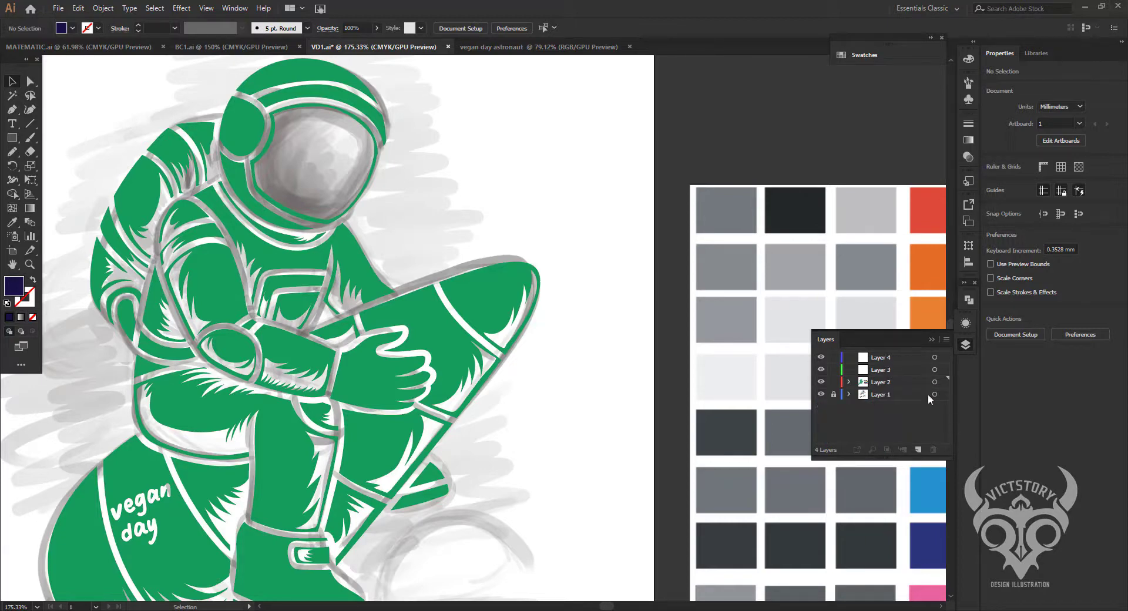
Add two new layers, paste the outlines in place on Layer 8, and lock it.
click(918, 449)
click(918, 450)
click(918, 449)
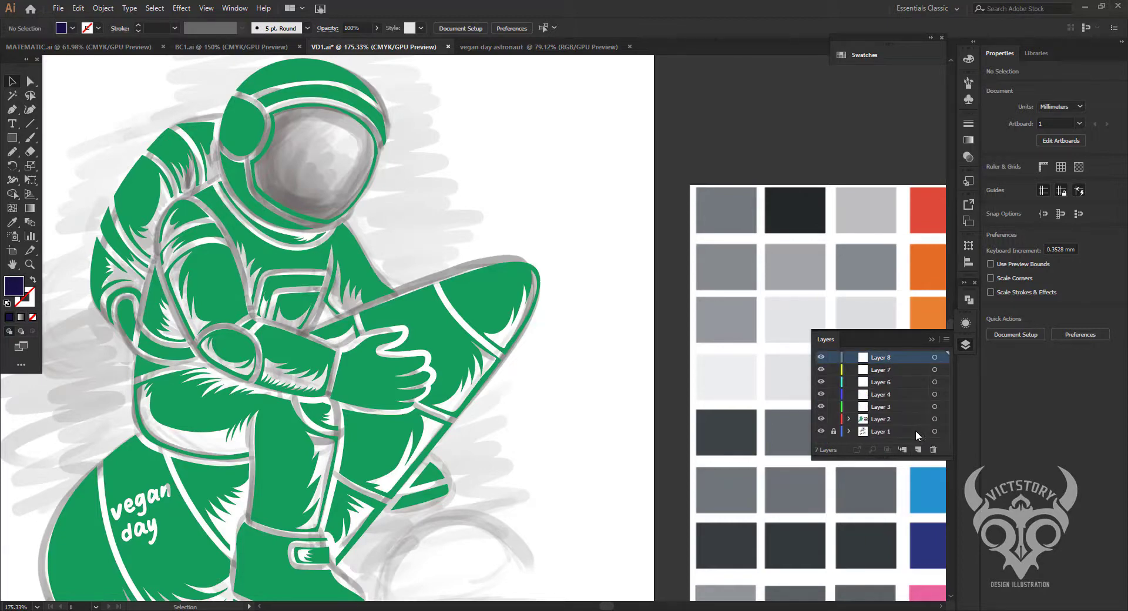
key(ctrl+f)
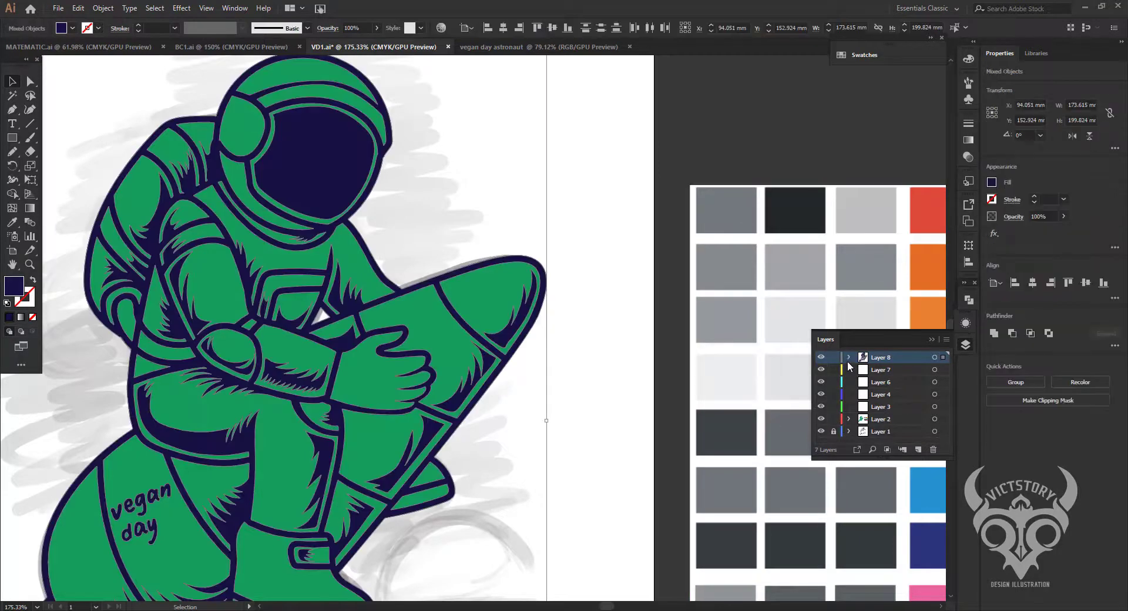
click(834, 357)
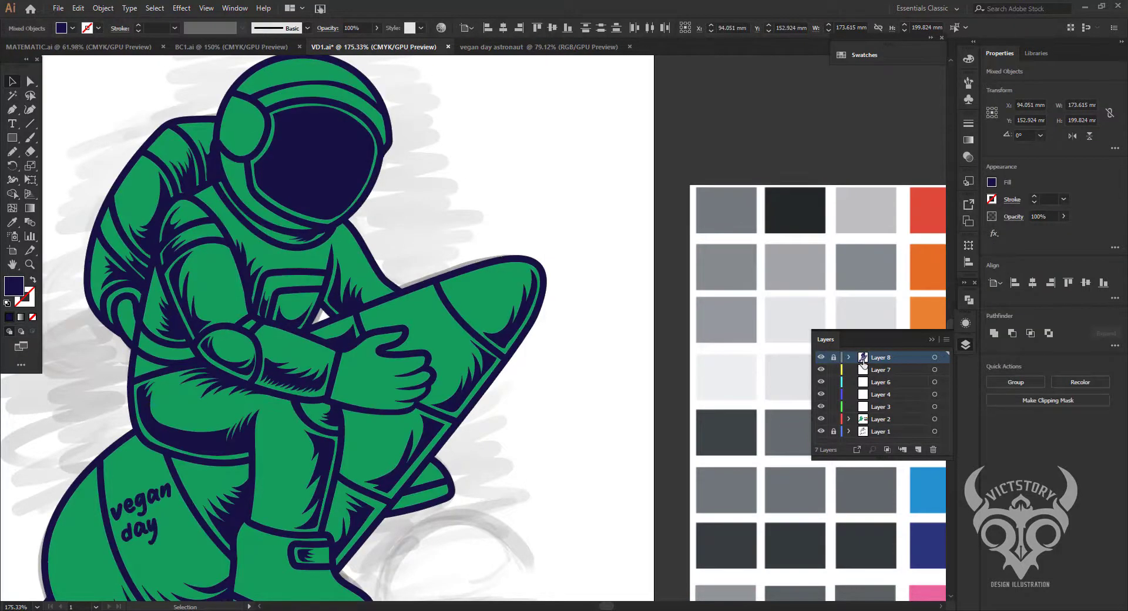
click(889, 409)
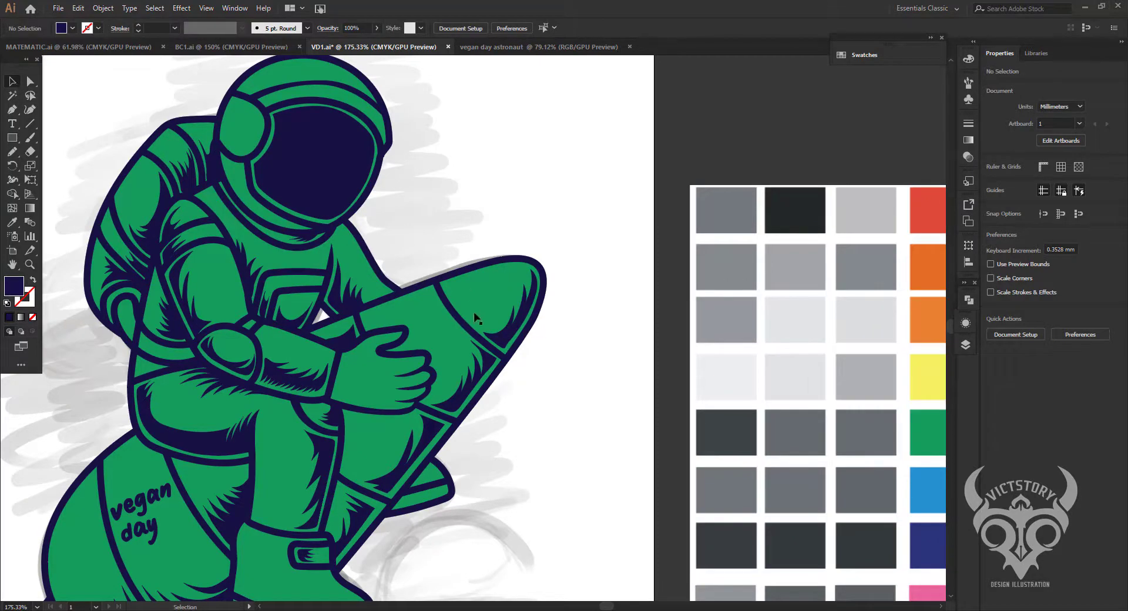
Fill the carrot rocket body orange and its leafy top dark green.
click(441, 329)
shift+click(176, 481)
drag(758, 407, 511, 452)
click(820, 302)
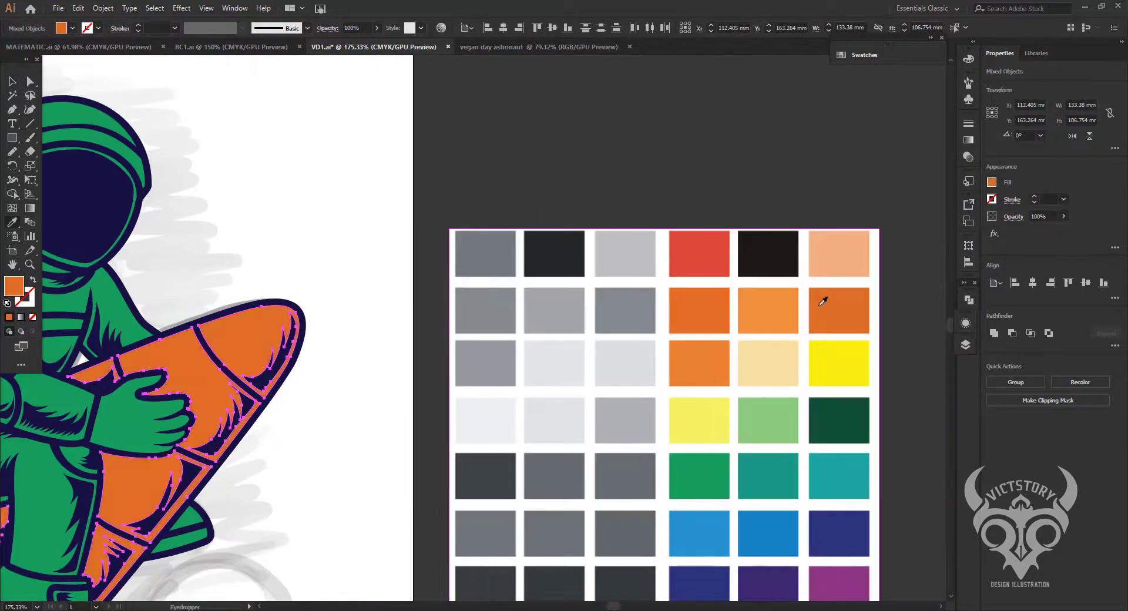
scroll(820, 302, down, 2)
drag(478, 368, 697, 274)
click(825, 452)
click(141, 529)
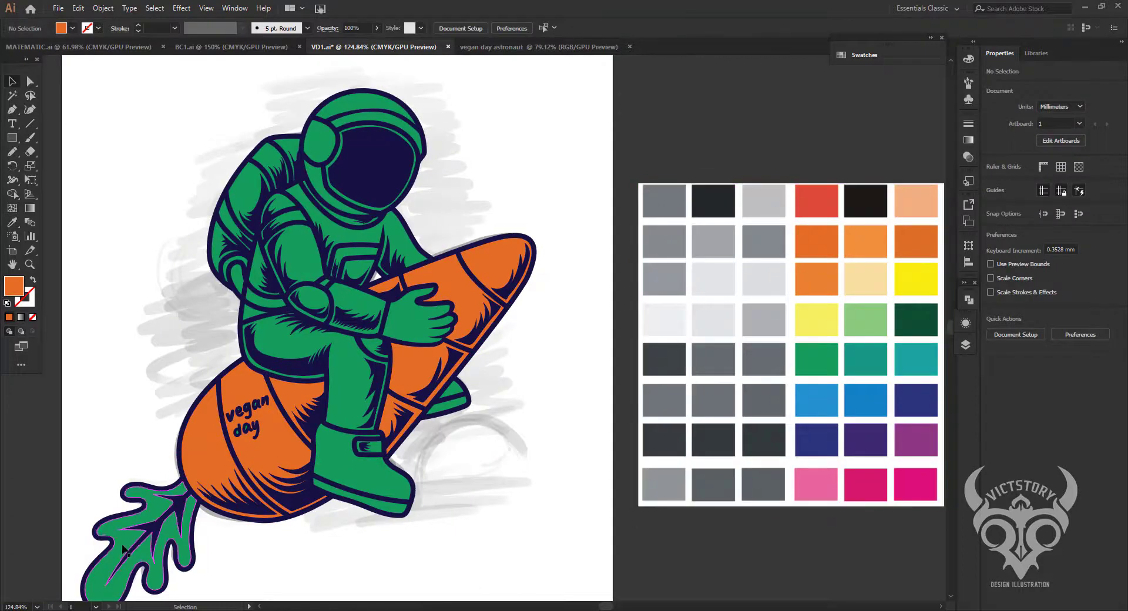
key(i)
click(915, 322)
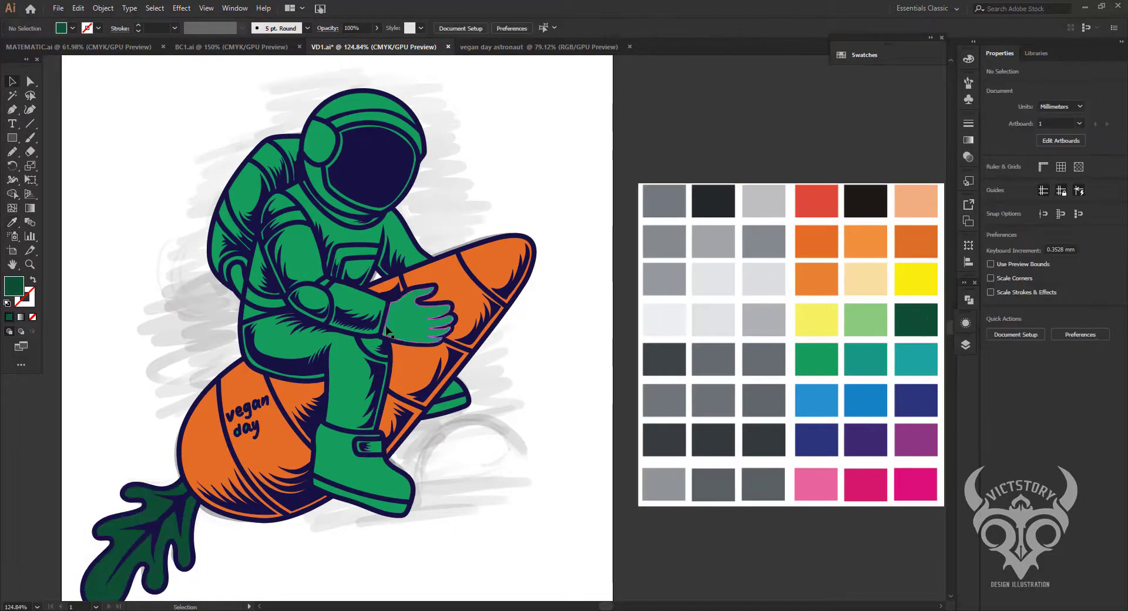
Colour the wrist, boot and fin pink, the suit pale grey, and the helmet ear pieces pink.
ctrl+click(358, 464)
click(865, 439)
click(763, 422)
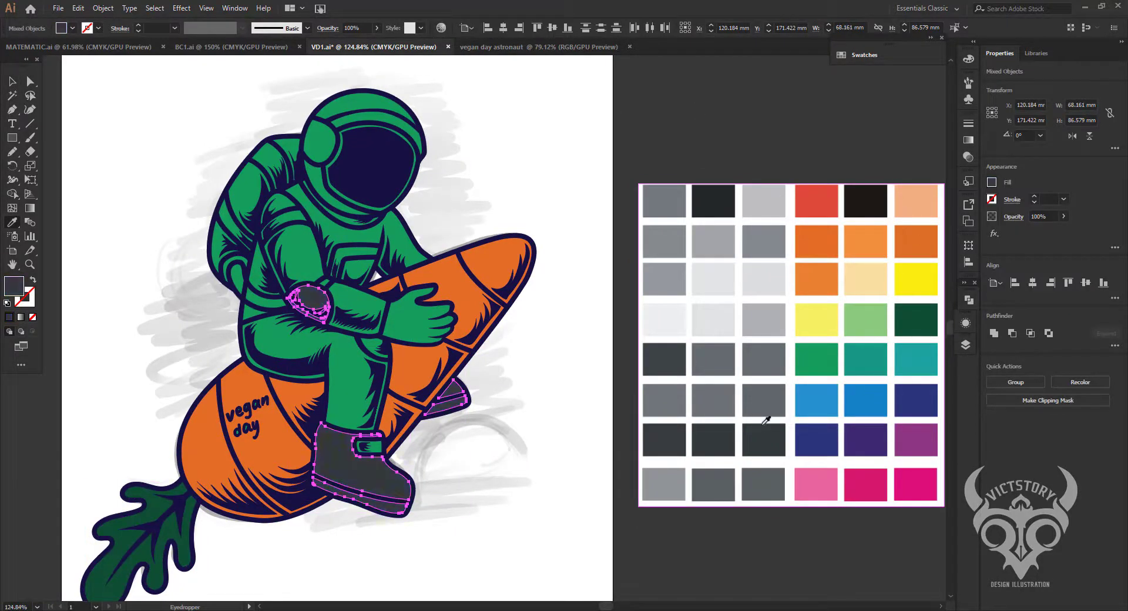
click(915, 484)
ctrl+click(405, 135)
click(764, 366)
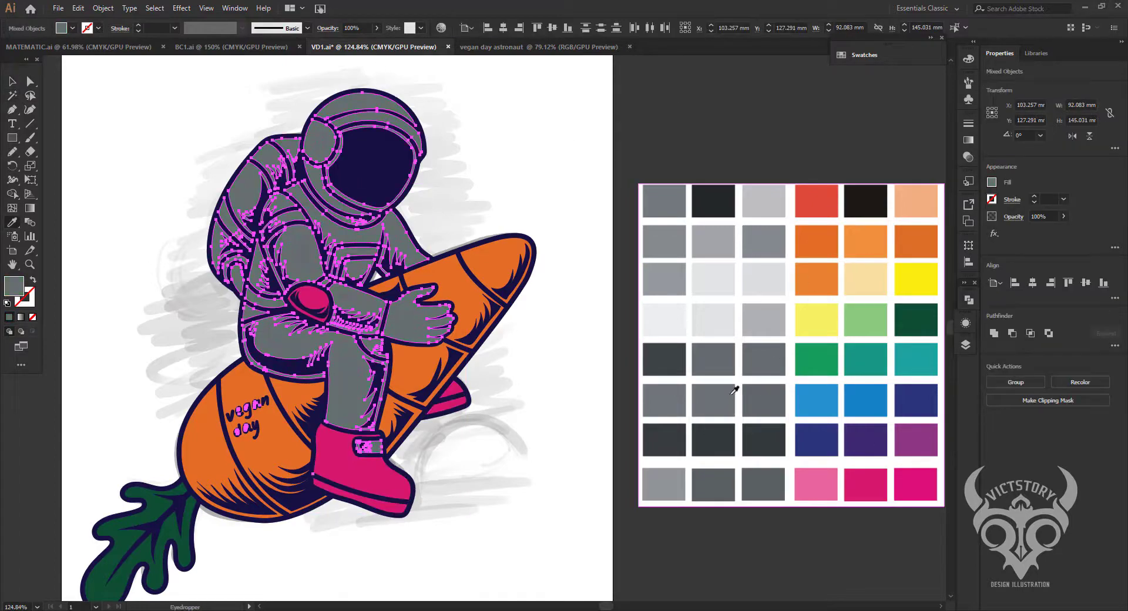
click(712, 241)
ctrl+click(317, 141)
click(309, 300)
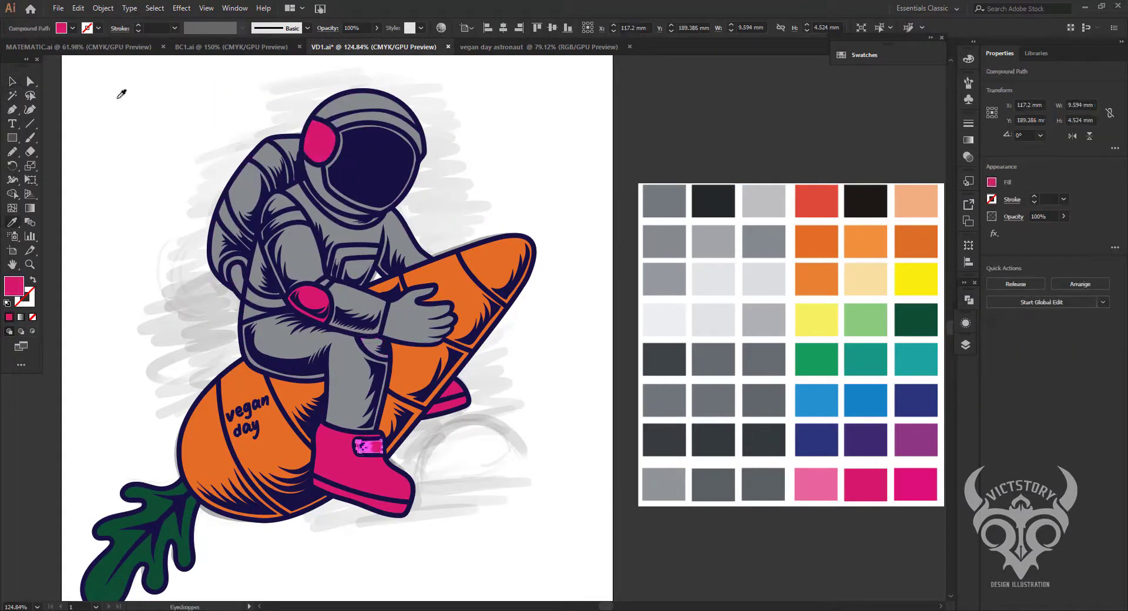
Deselect the artwork, reopen the Layers panel and pan to the grey swatch reference.
key(z)
click(374, 401)
scroll(374, 401, down, 5)
click(965, 345)
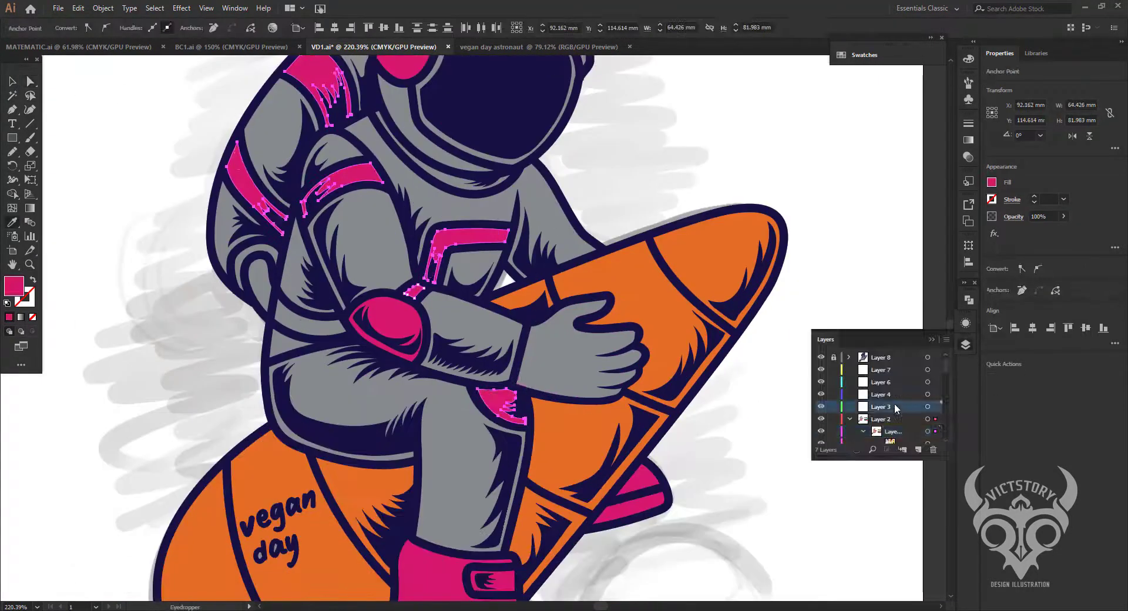
drag(885, 409, 767, 315)
Sample the grey from the artwork and zoom in on the pink shoulder stripe.
key(i)
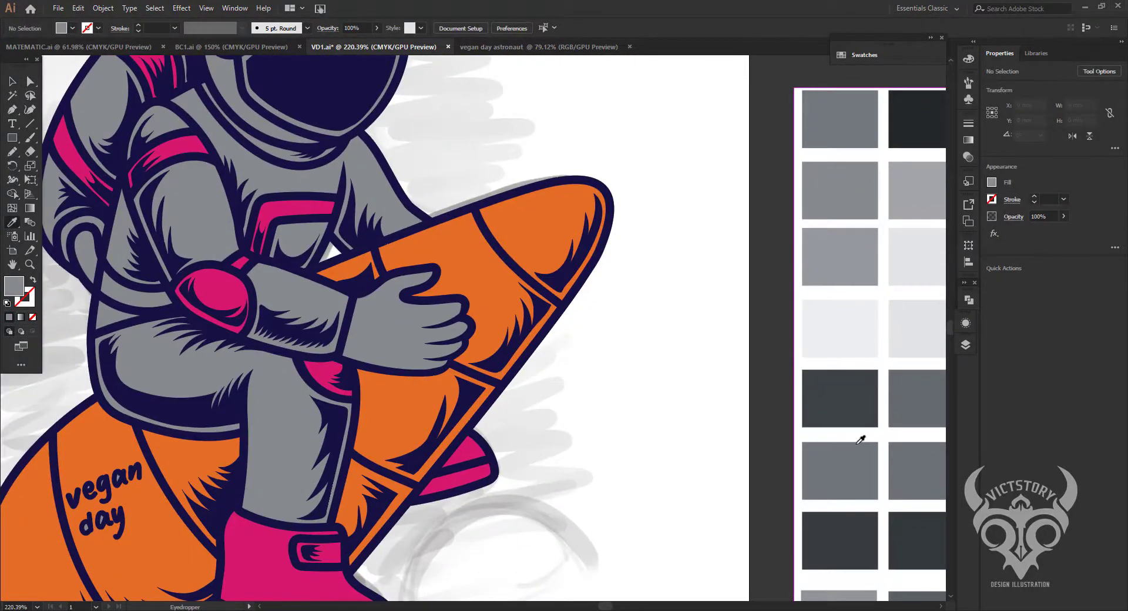
drag(886, 453, 773, 473)
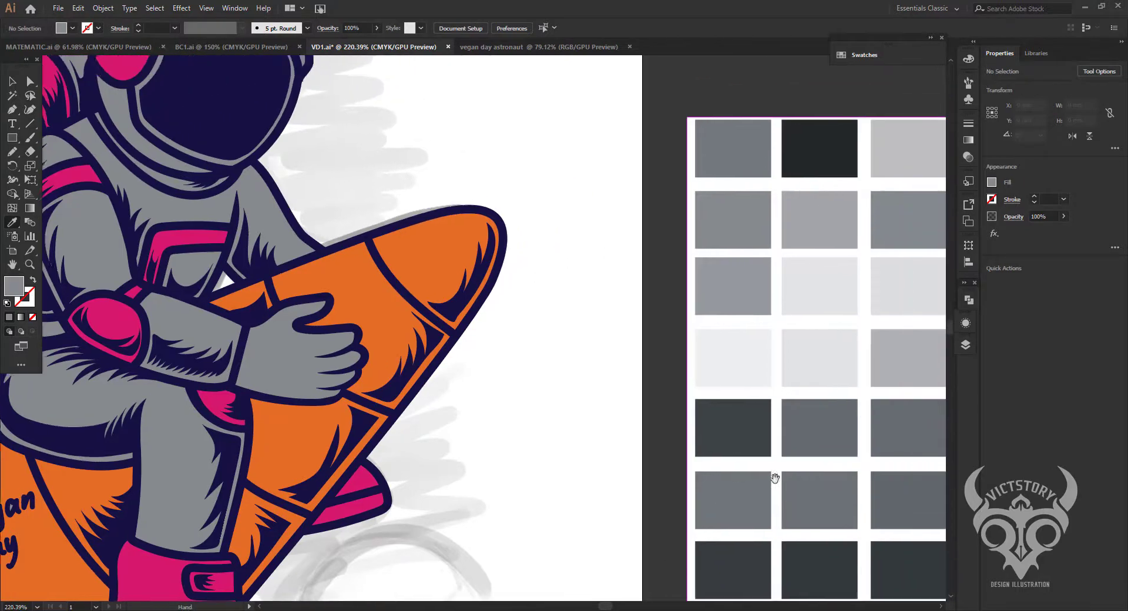
drag(443, 427, 611, 420)
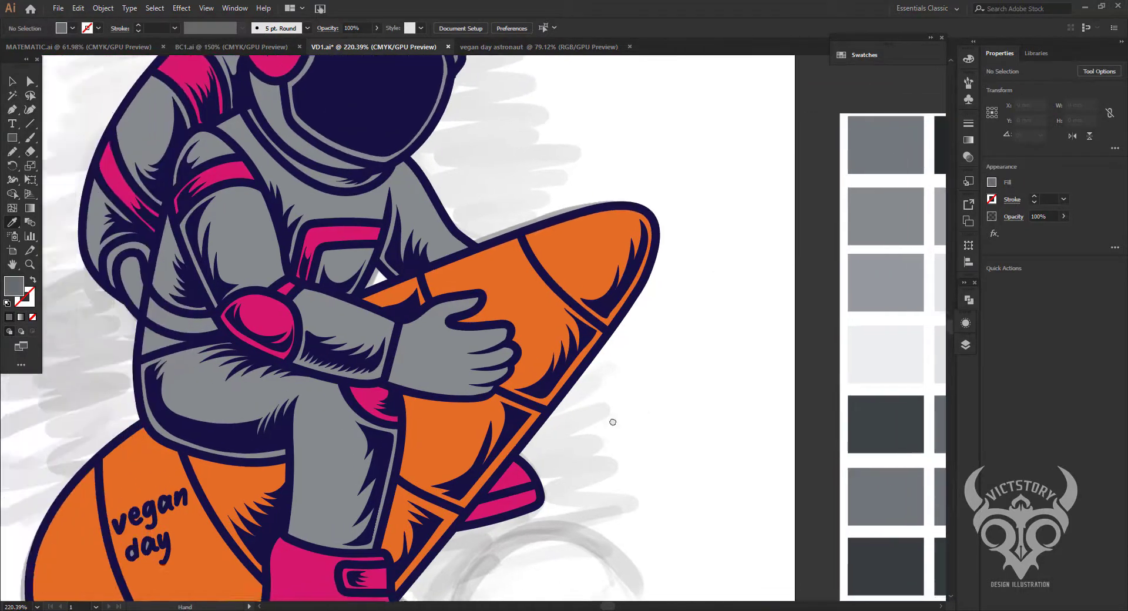
drag(154, 161, 134, 146)
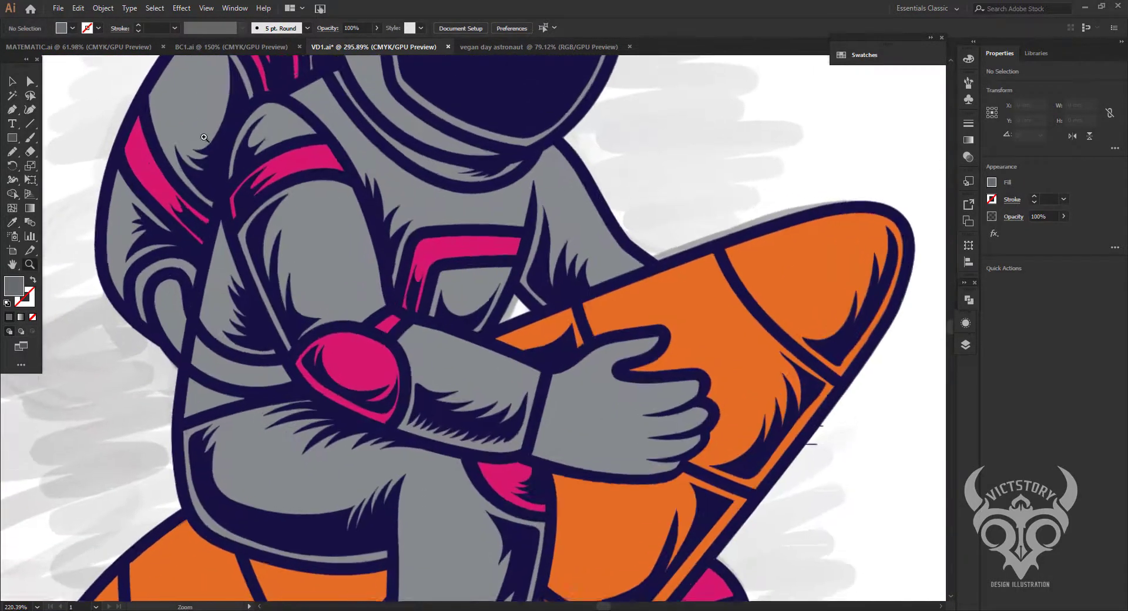
Draw a darker grey fur-edged shadow shape on the upper sleeve.
key(n)
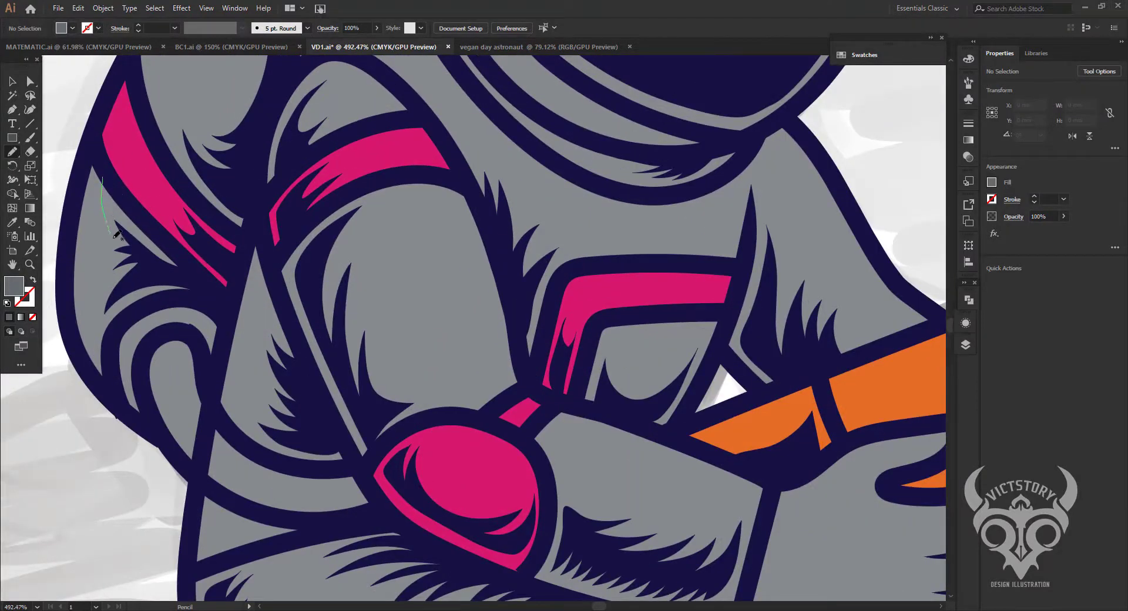
mouse_move(98, 240)
mouse_down()
mouse_move(98, 330)
mouse_move(140, 310)
mouse_up()
drag(190, 263, 103, 175)
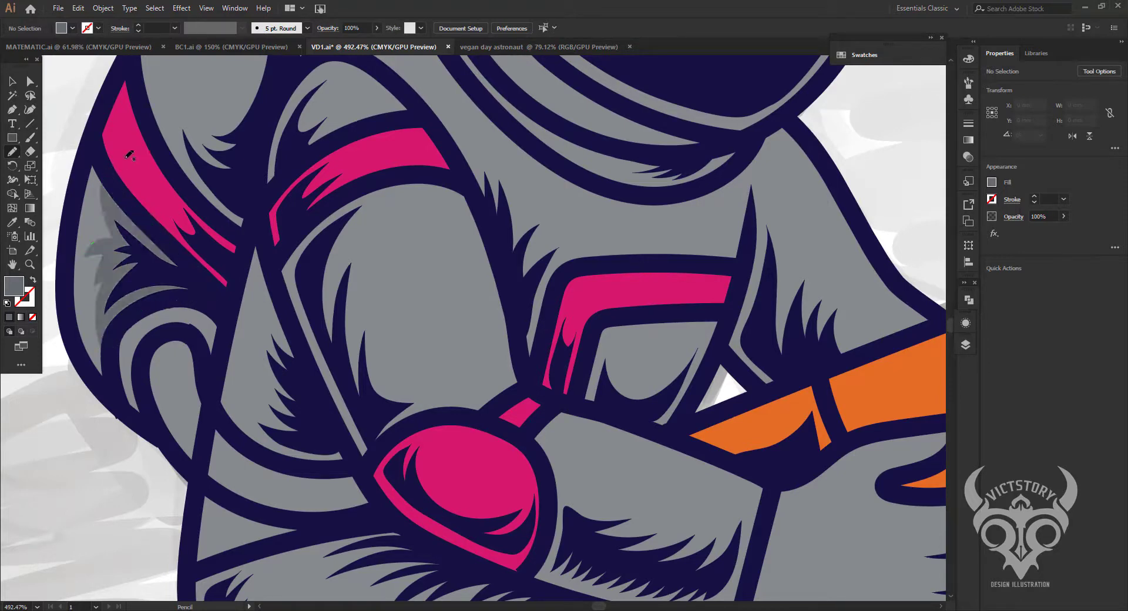
scroll(244, 309, up, 5)
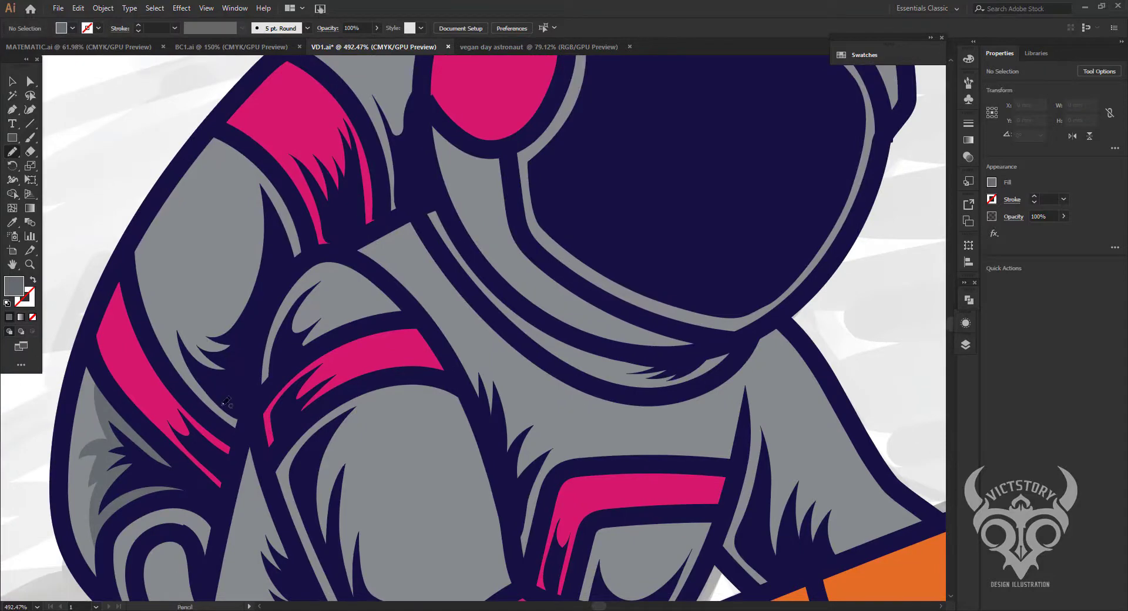
Draw a grey shading shape on the upper arm along the pink stripe and nudge one anchor down.
mouse_move(196, 403)
mouse_down()
mouse_move(194, 326)
mouse_move(231, 283)
mouse_move(249, 204)
mouse_up()
drag(298, 178, 317, 238)
drag(294, 273, 194, 400)
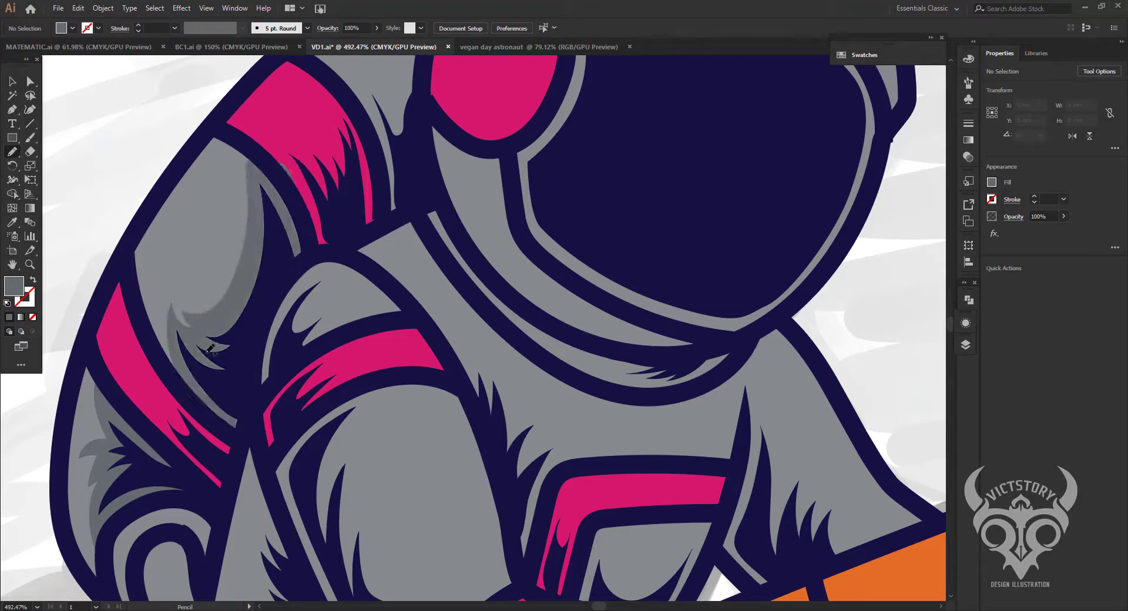
key(a)
click(289, 170)
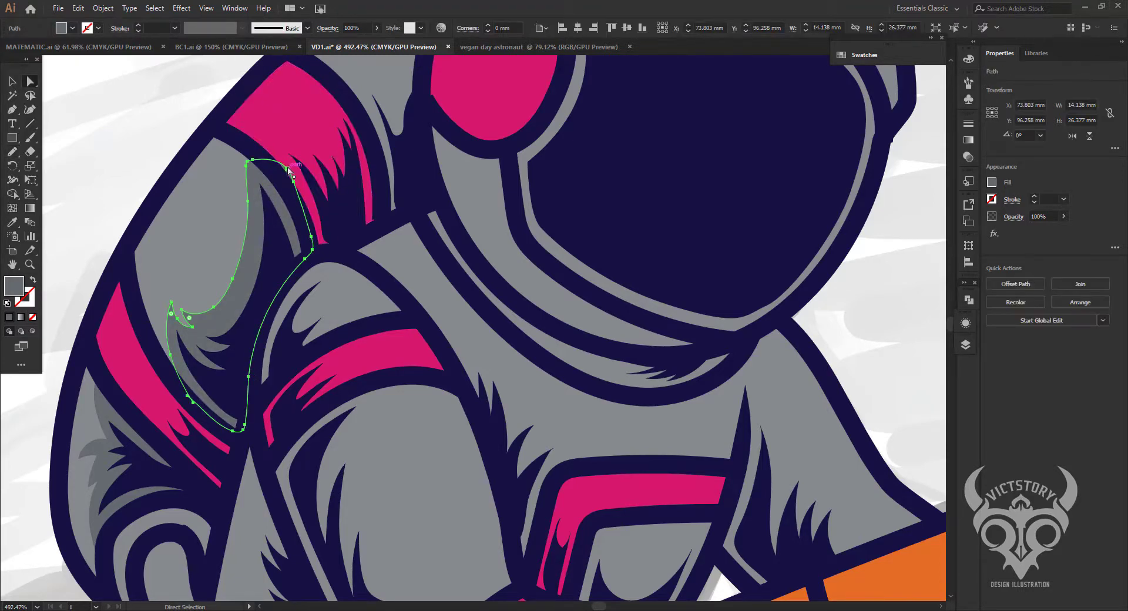
drag(294, 182, 295, 196)
Add grey shadows on the forearm and a zigzag fur shadow below the elbow pad.
key(n)
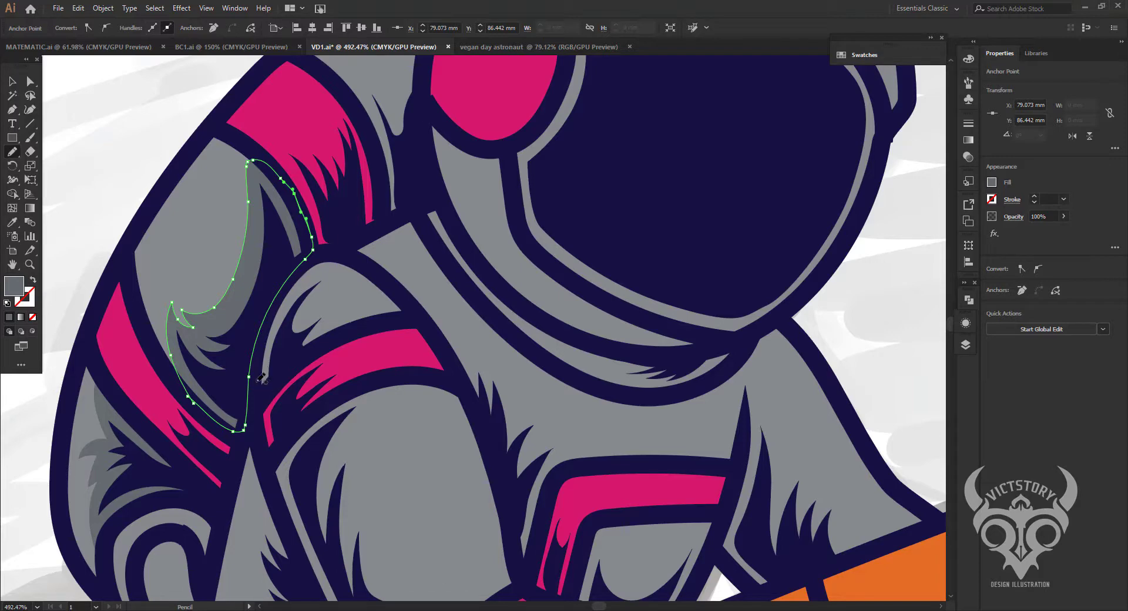
mouse_move(264, 386)
mouse_down()
mouse_move(287, 308)
mouse_move(338, 272)
mouse_move(350, 301)
mouse_move(267, 386)
mouse_up()
drag(435, 383, 387, 256)
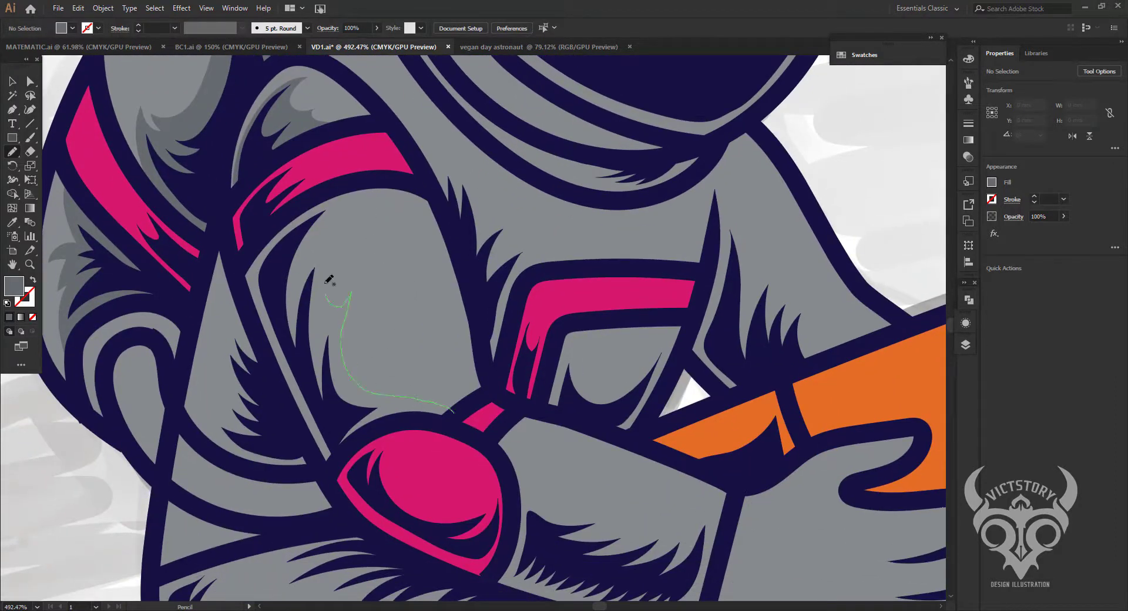
drag(326, 282, 453, 413)
drag(211, 488, 269, 348)
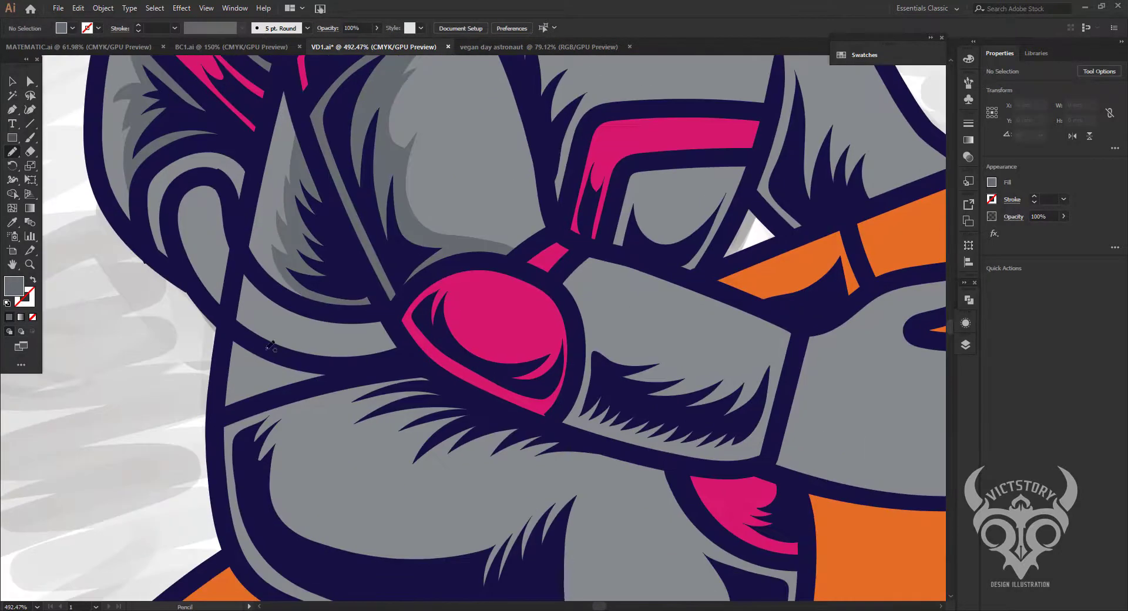
scroll(270, 346, down, 5)
drag(346, 336, 335, 340)
scroll(352, 335, down, 3)
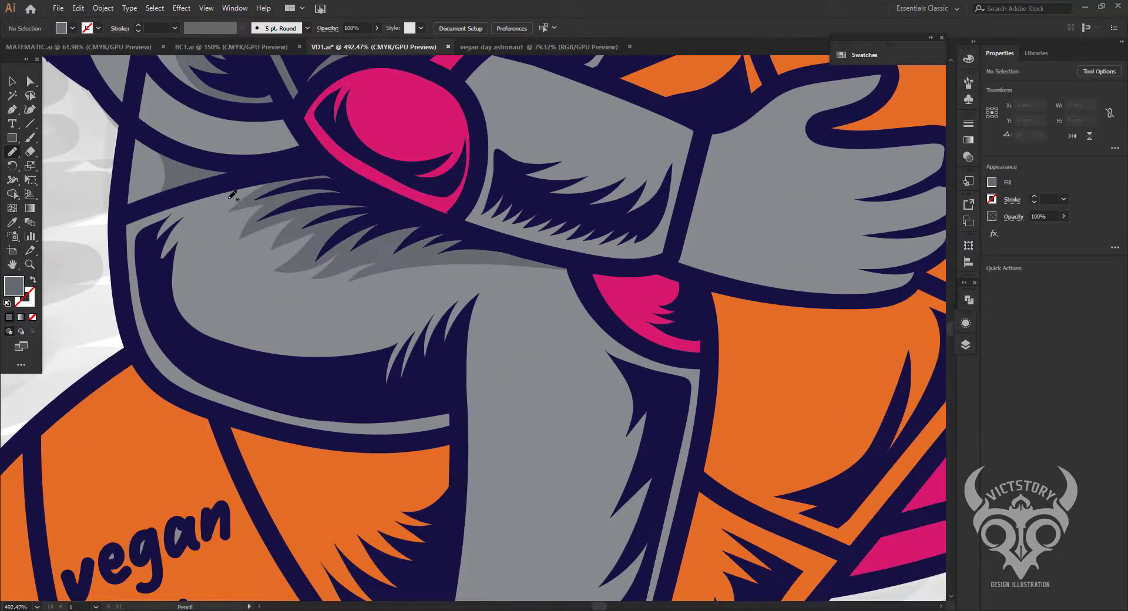
Draw a closed grey shadow shape along the leg.
drag(202, 191, 436, 301)
drag(308, 428, 202, 193)
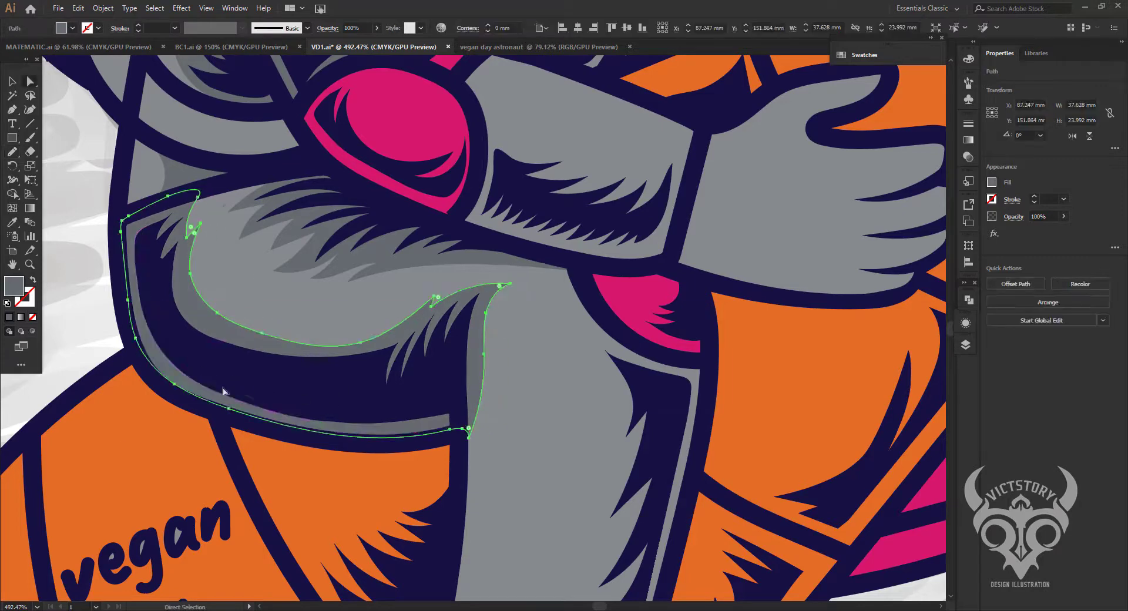
scroll(352, 353, up, 8)
scroll(353, 352, right, 5)
drag(317, 350, 370, 388)
scroll(528, 391, right, 3)
scroll(641, 394, up, 5)
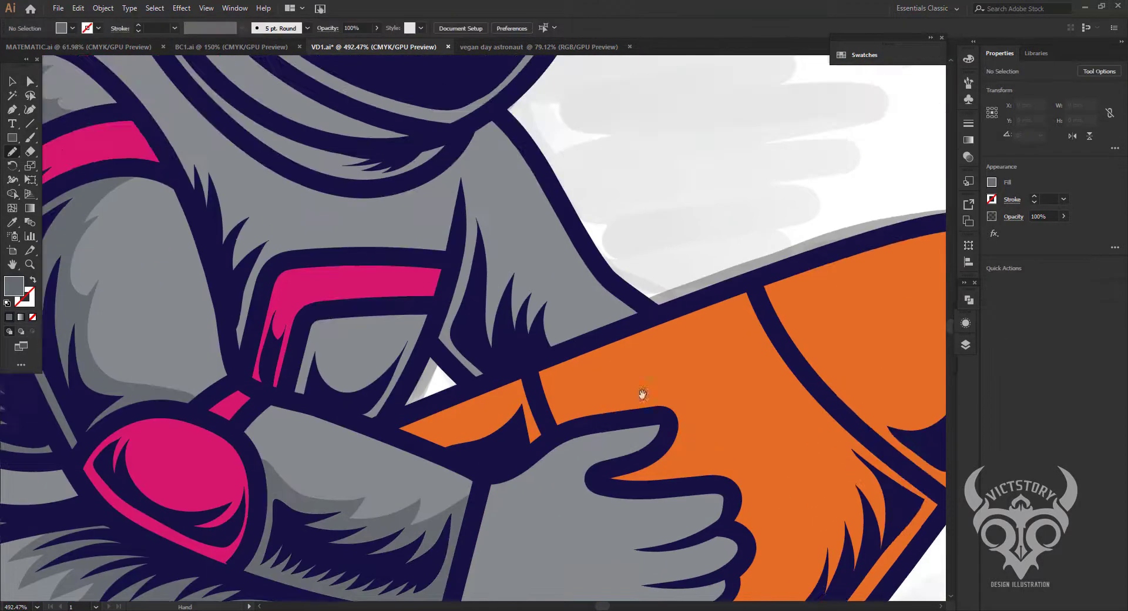
drag(414, 357, 416, 355)
scroll(170, 238, up, 5)
Add grey shading just below the helmet rim.
drag(331, 350, 329, 352)
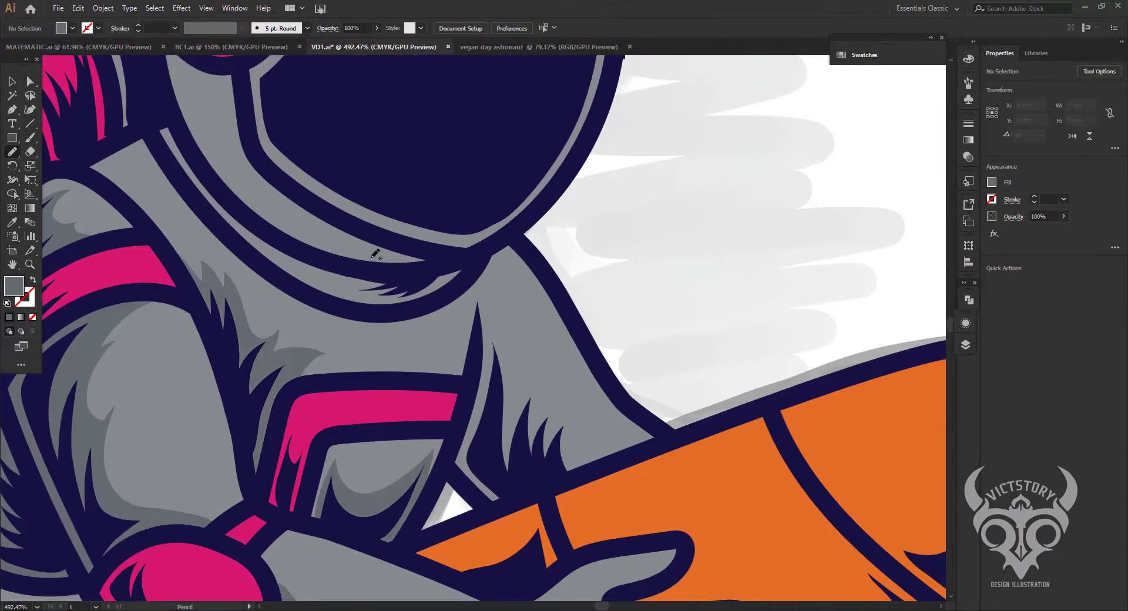
scroll(411, 294, down, 1)
scroll(412, 293, right, 3)
mouse_move(377, 268)
mouse_down()
mouse_move(464, 359)
mouse_move(531, 350)
mouse_up()
scroll(662, 365, down, 8)
Shade the glove's thumb and fingers, including the lowest finger, in darker grey.
drag(577, 407, 673, 392)
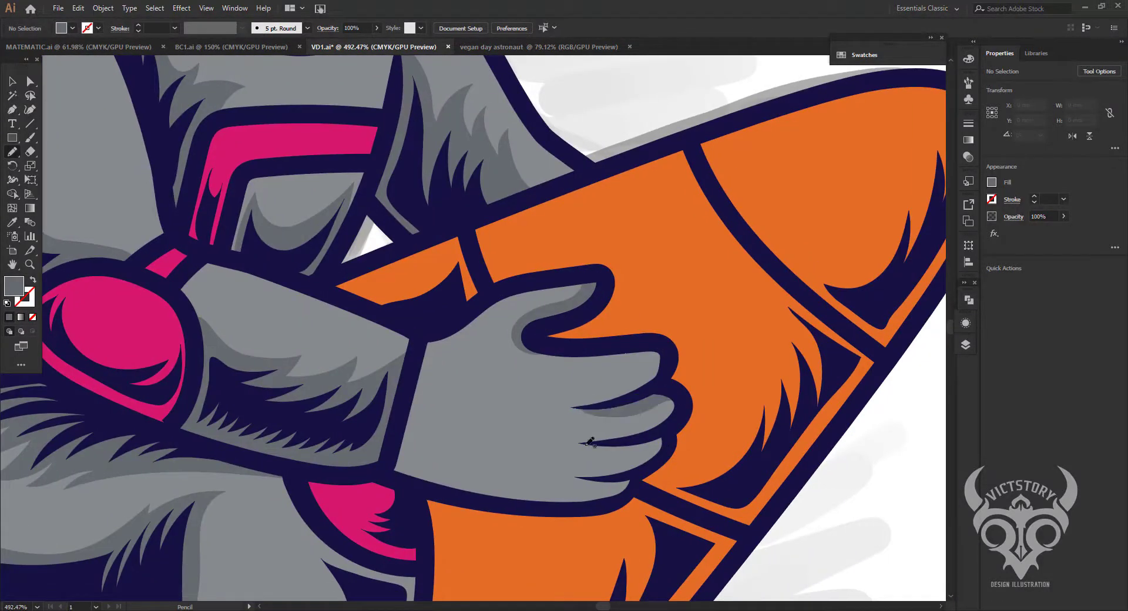
drag(590, 442, 664, 438)
mouse_move(575, 479)
mouse_down()
mouse_move(608, 485)
mouse_move(614, 475)
mouse_up()
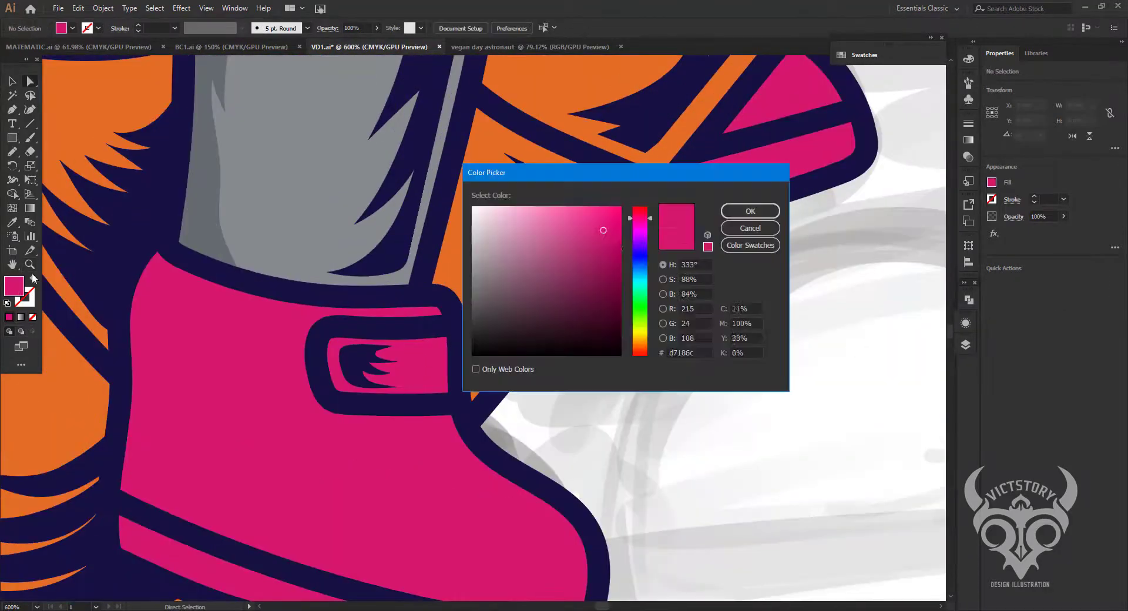
Apply the darker magenta and shade the boot strap, the boot's left side and its lower band.
key(Return)
key(n)
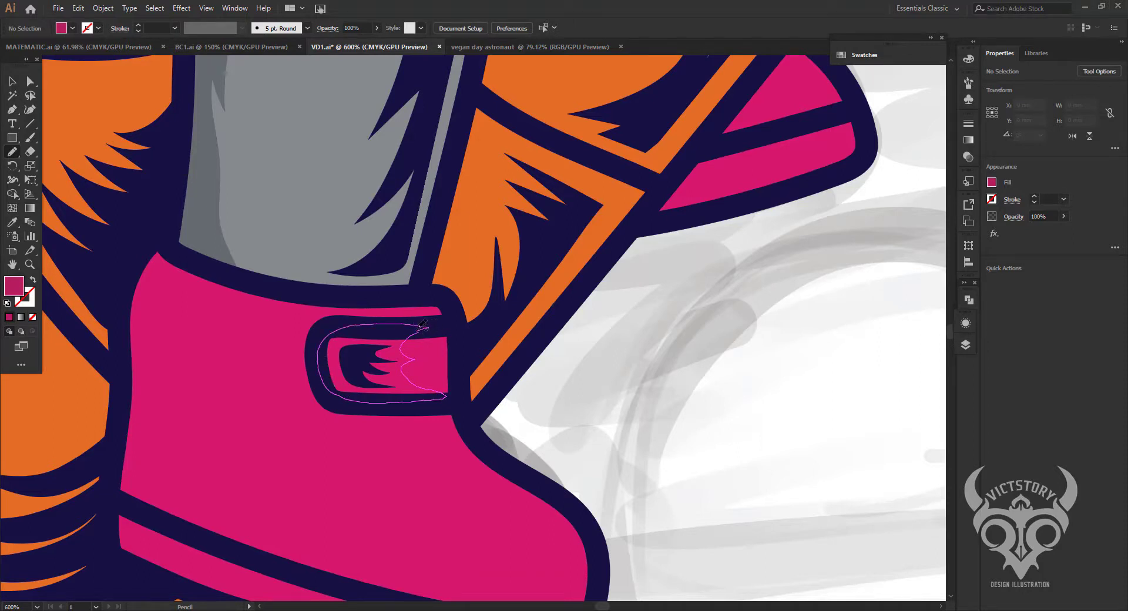
drag(421, 325, 489, 218)
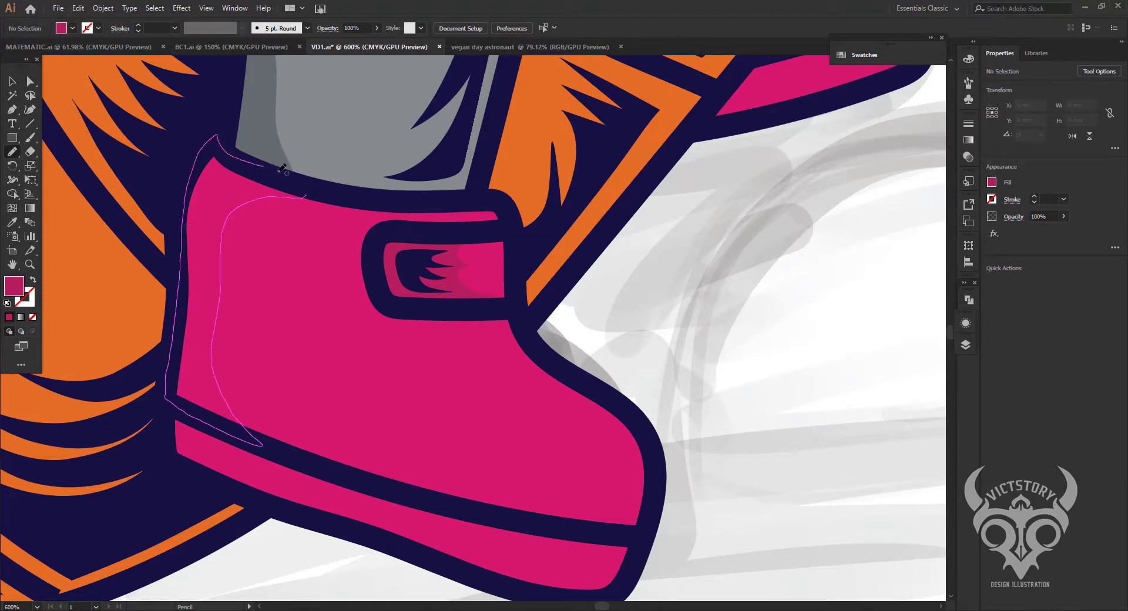
drag(304, 195, 302, 197)
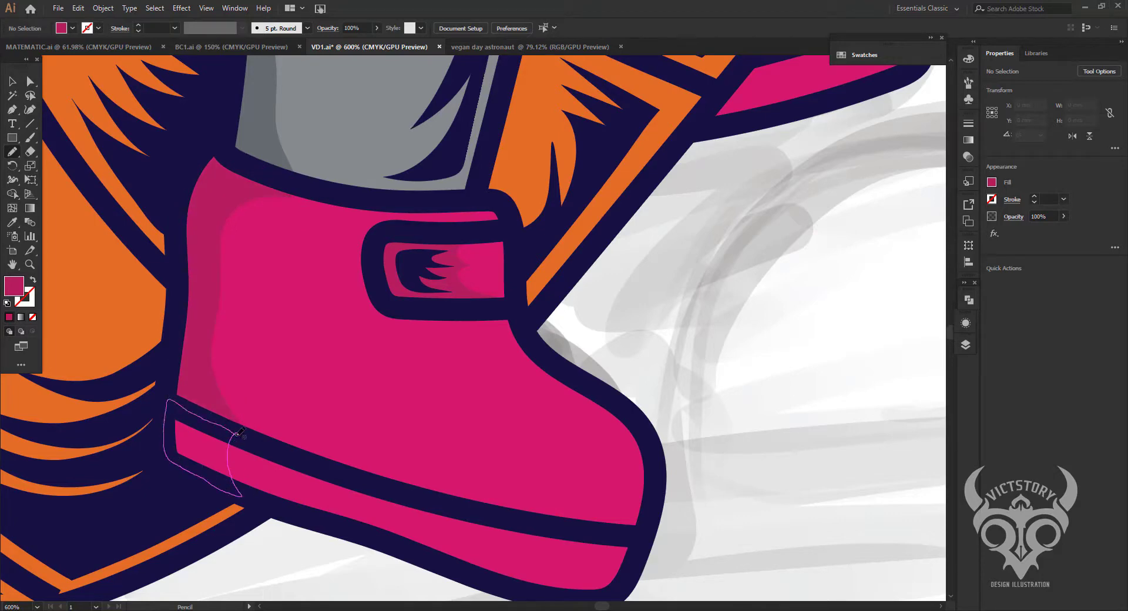
drag(238, 433, 239, 431)
key(a)
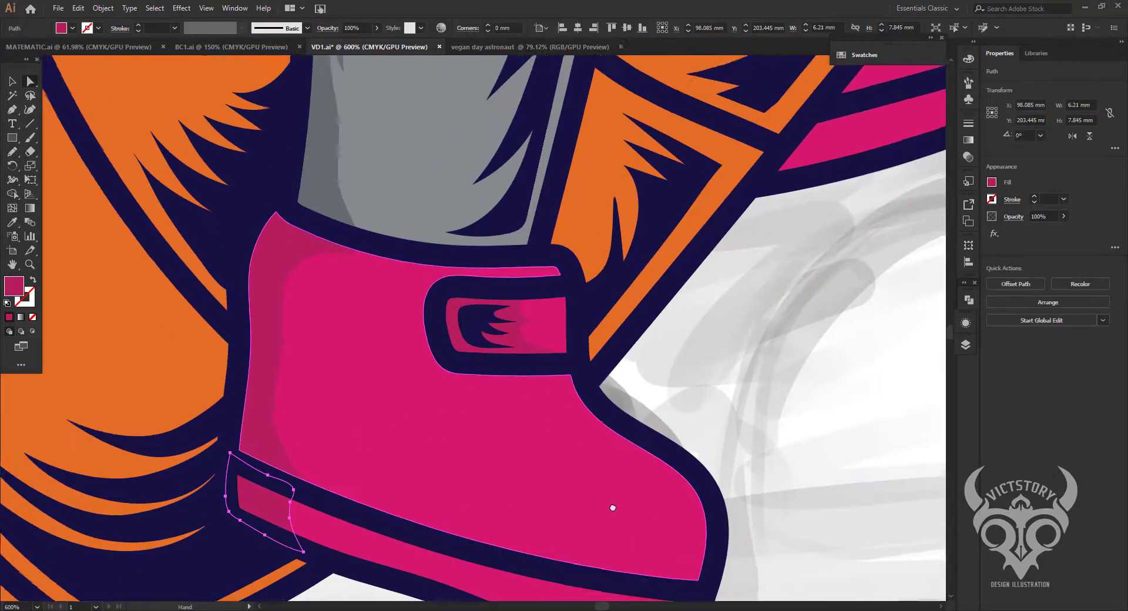
drag(520, 295, 630, 427)
key(ctrl+minus)
key(ctrl+minus)
key(ctrl+shift+a)
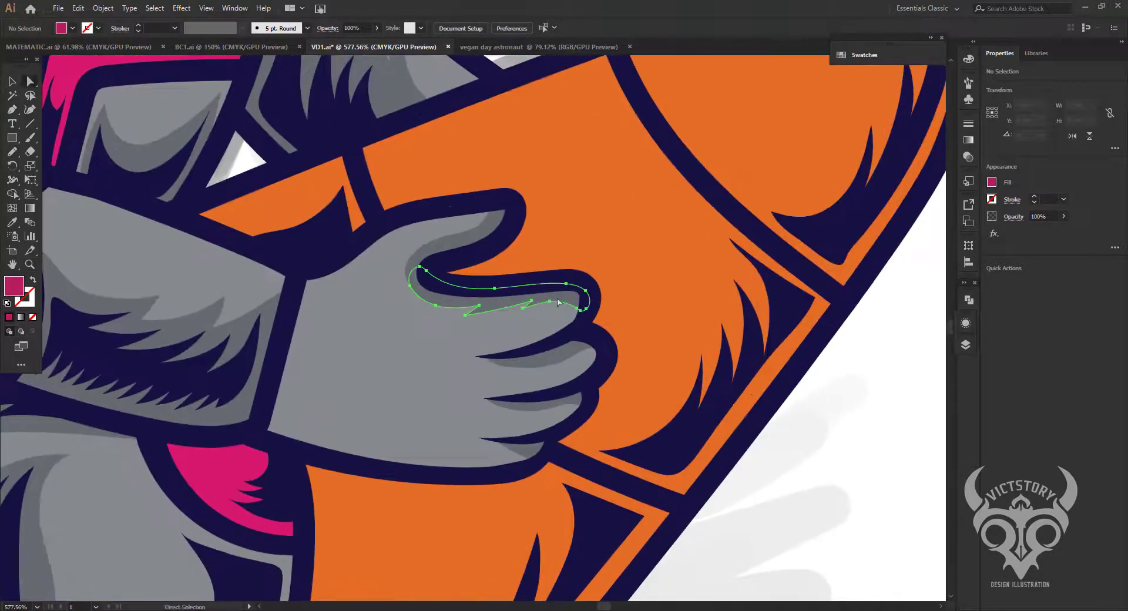
Add darker magenta shading to the glove's top finger, the knee pad and the elbow pad.
key(n)
mouse_move(302, 288)
mouse_down()
mouse_move(297, 398)
mouse_move(302, 281)
mouse_up()
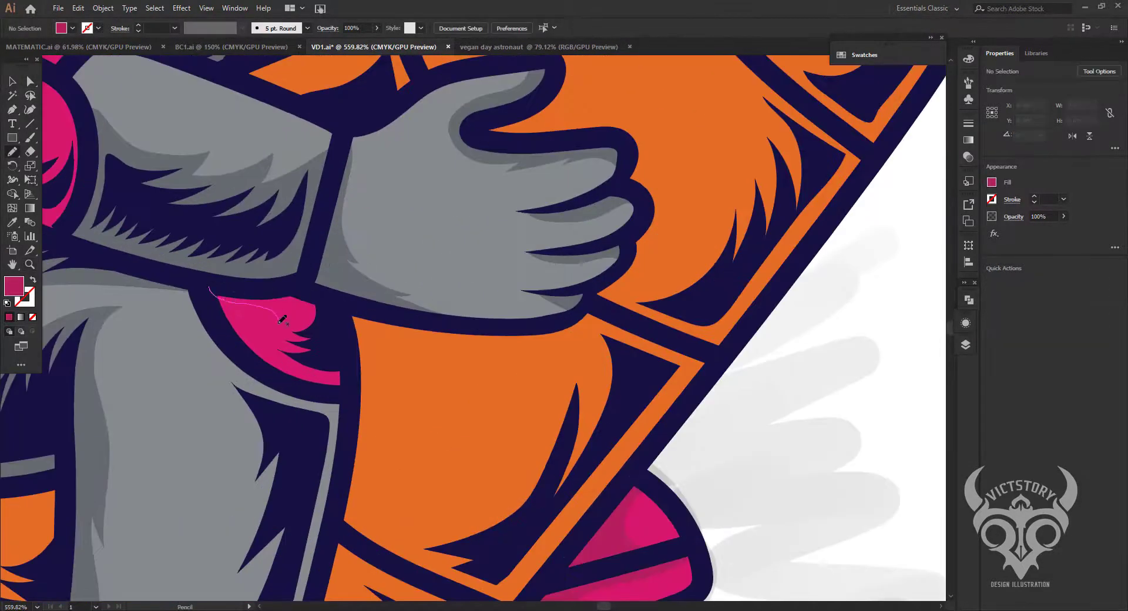
scroll(424, 508, up, 3)
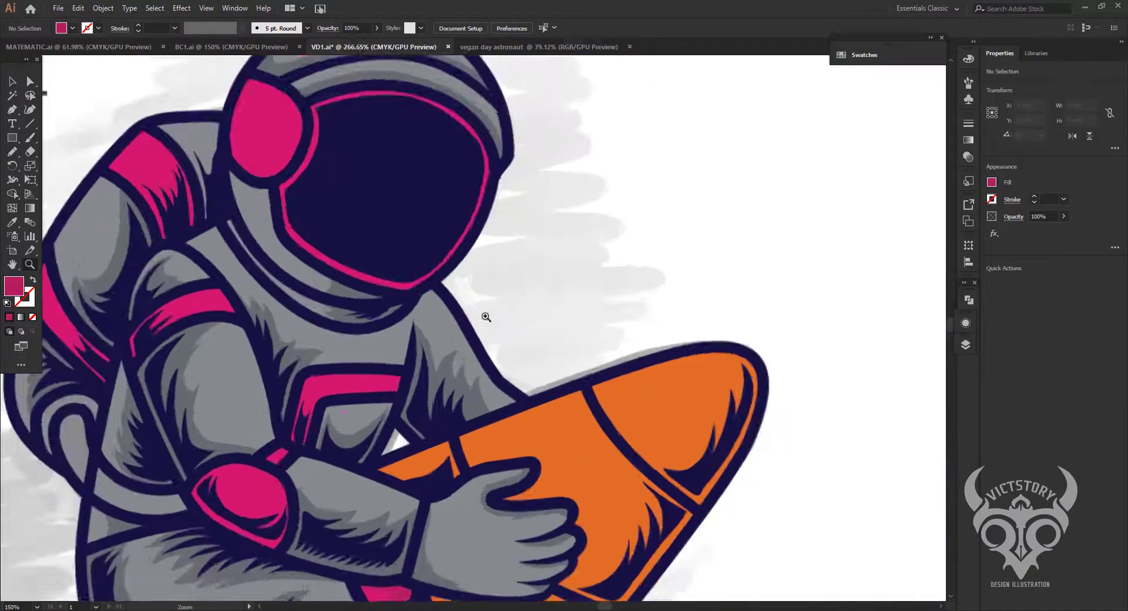
mouse_move(294, 362)
mouse_down()
mouse_move(304, 434)
mouse_move(257, 484)
mouse_up()
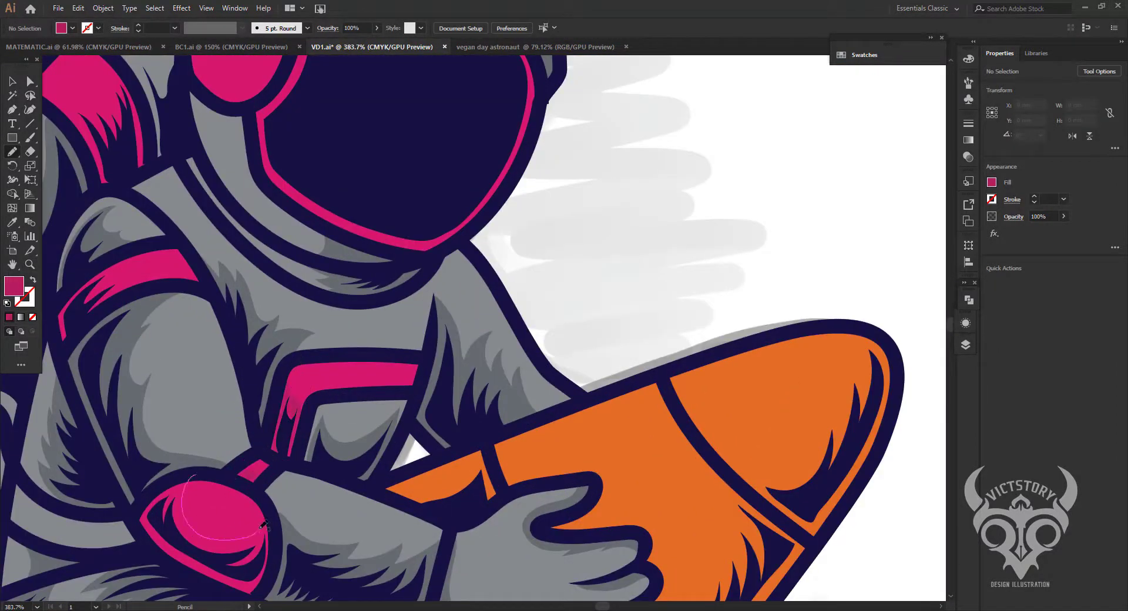
drag(263, 524, 261, 526)
scroll(176, 294, up, 5)
Shade the pink shoulder pad and sleeve band in darker magenta.
drag(129, 291, 181, 290)
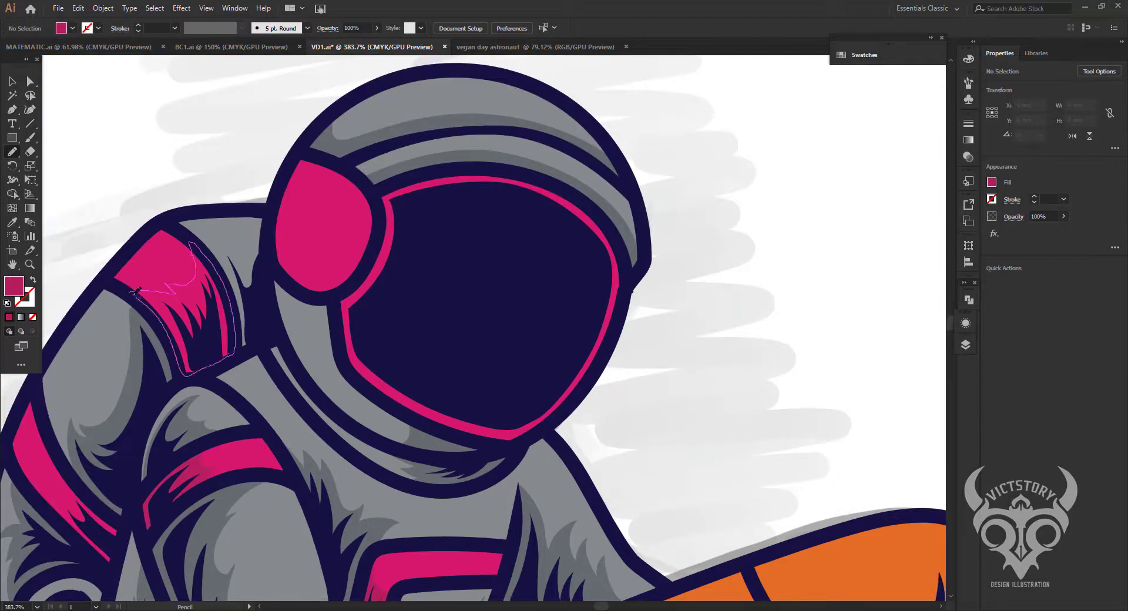
scroll(347, 334, down, 3)
scroll(348, 335, down, 5)
key(v)
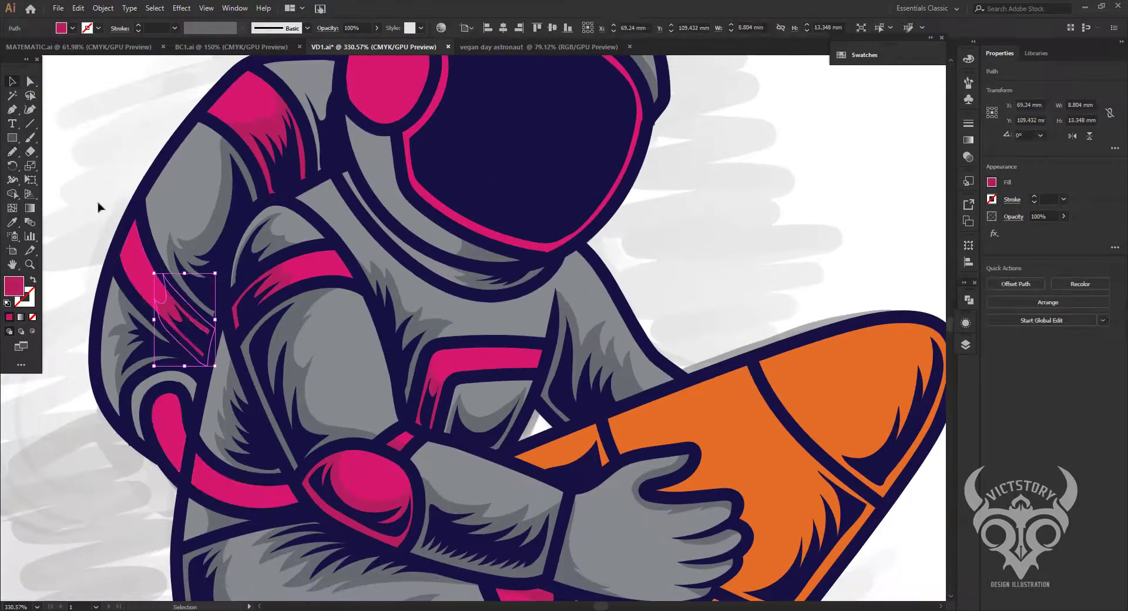
key(n)
drag(177, 386, 200, 469)
scroll(159, 388, down, 3)
scroll(160, 387, down, 3)
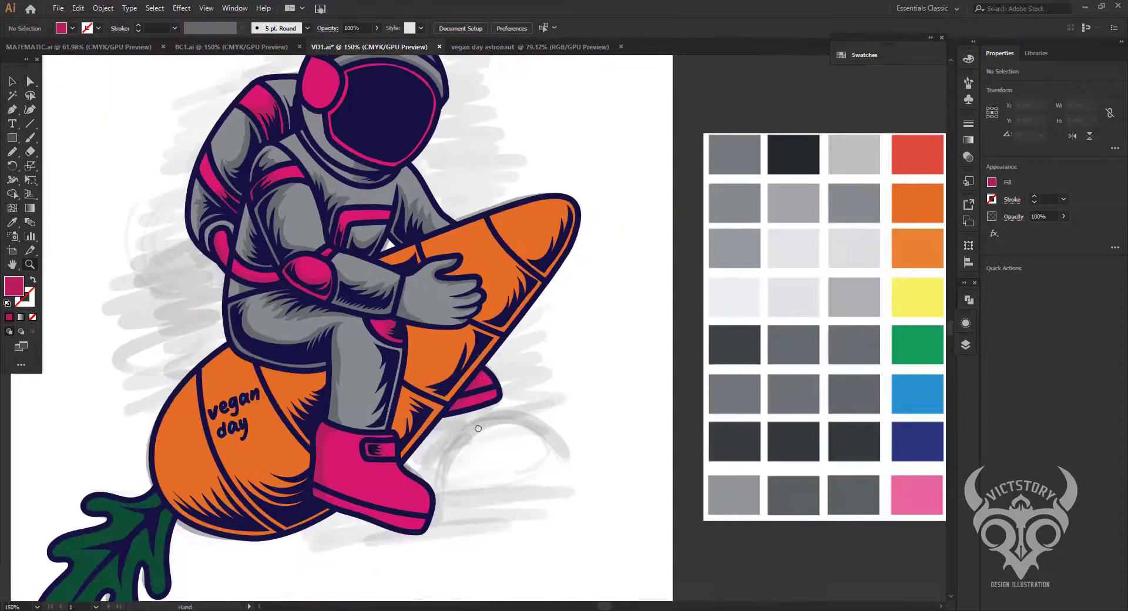
Set the carrot's fill to a darker orange.
key(a)
click(525, 333)
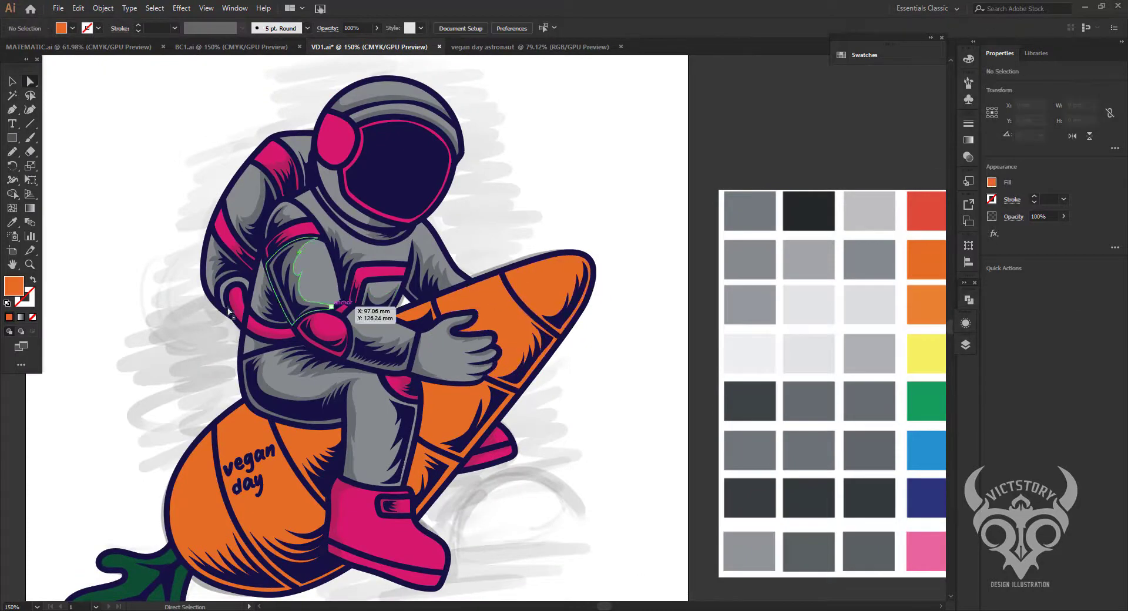
double_click(19, 289)
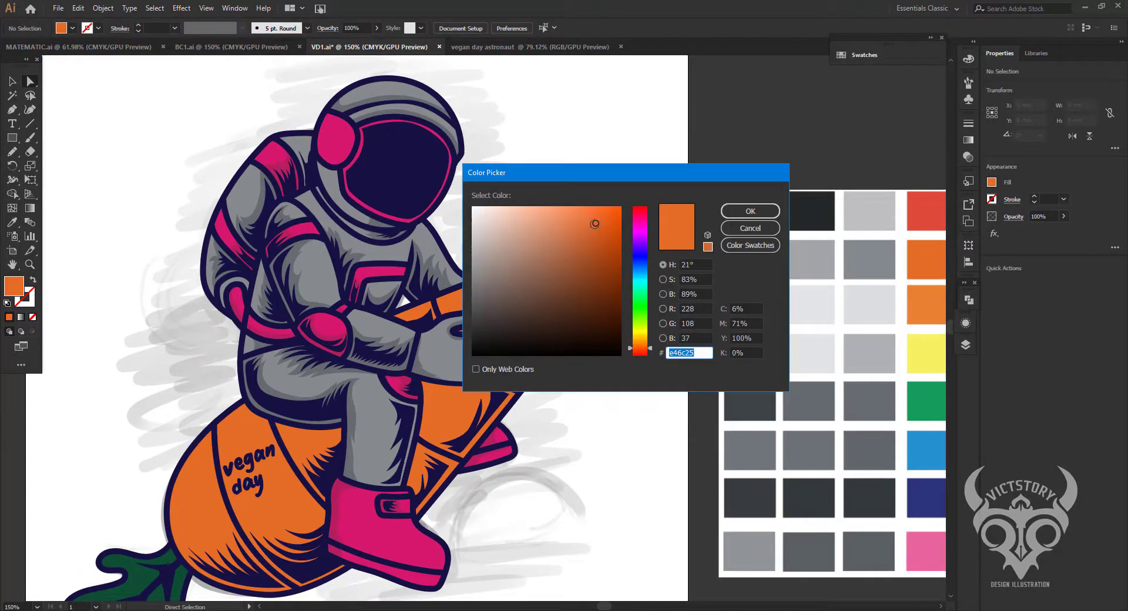
drag(594, 224, 604, 237)
click(732, 212)
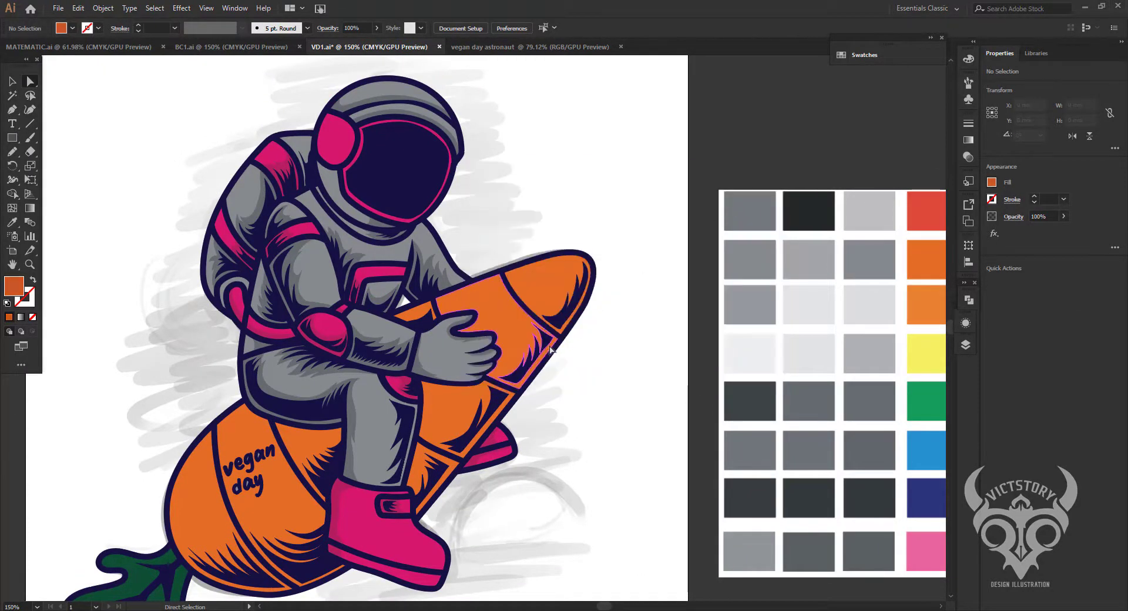
Zoom in and curve a darker orange shadow path along the carrot's left side toward the boot.
key(z)
click(388, 485)
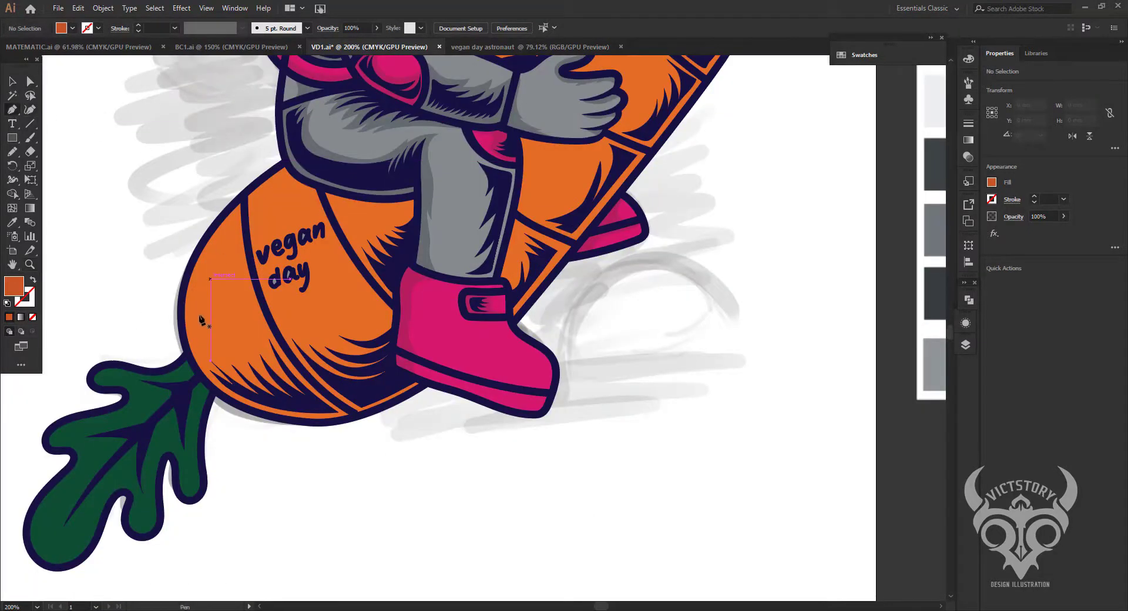
click(184, 290)
drag(205, 339, 233, 355)
mouse_move(267, 311)
mouse_down()
mouse_move(268, 339)
mouse_move(270, 317)
mouse_up()
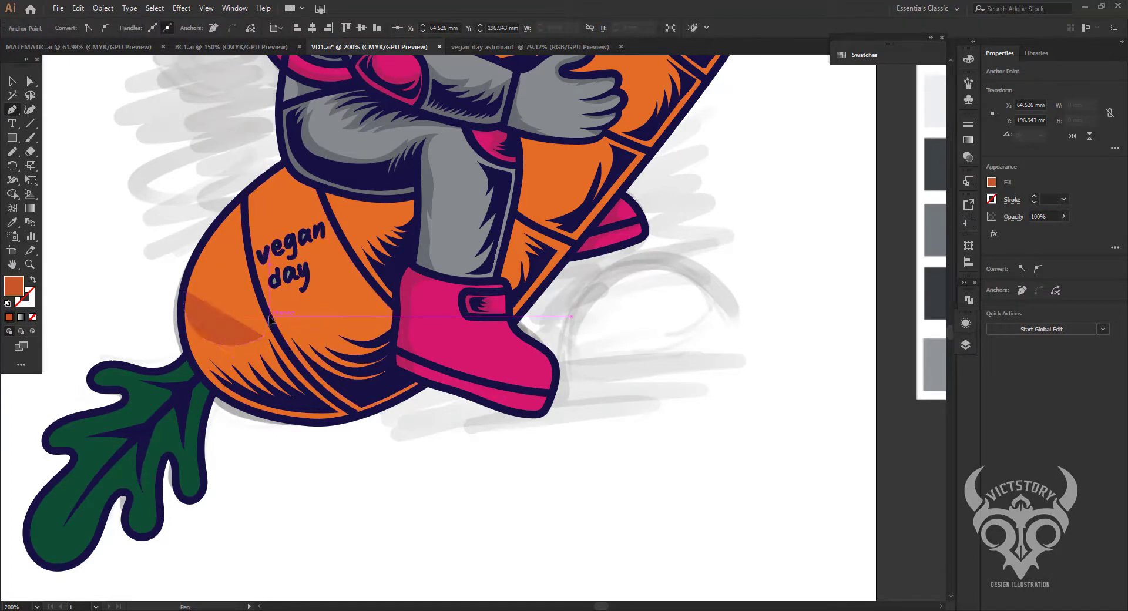
drag(345, 339, 371, 326)
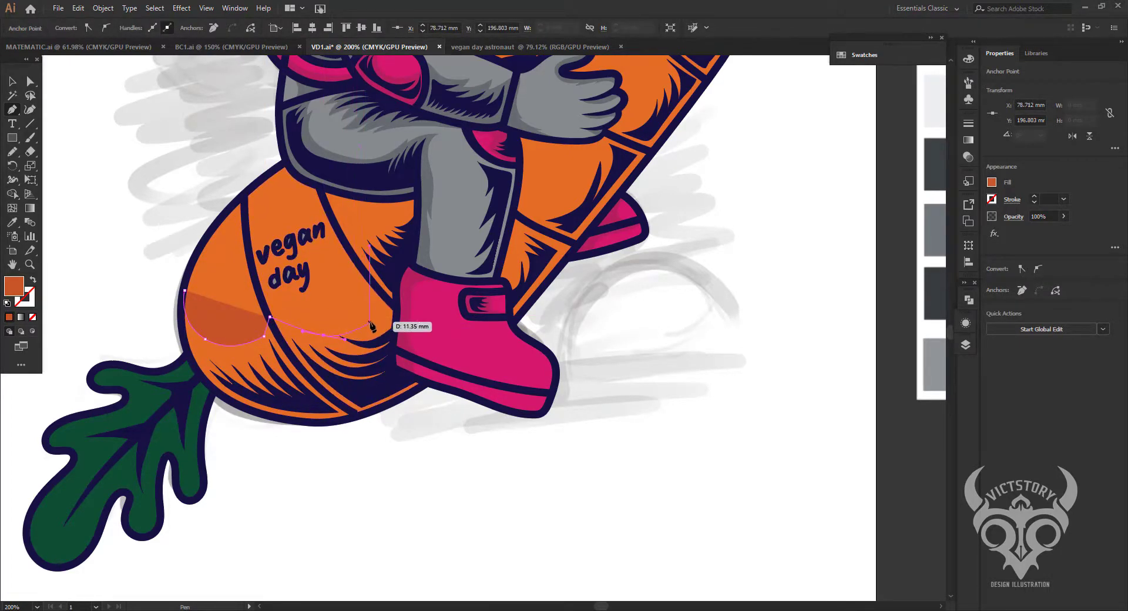
key(ctrl+z)
mouse_move(310, 318)
mouse_down()
mouse_move(360, 320)
mouse_move(339, 220)
mouse_move(419, 202)
mouse_move(455, 251)
mouse_up()
Continue the shadow down the boot's edge and along the carrot's bottom to the leaf, closing the shape.
drag(398, 297, 398, 315)
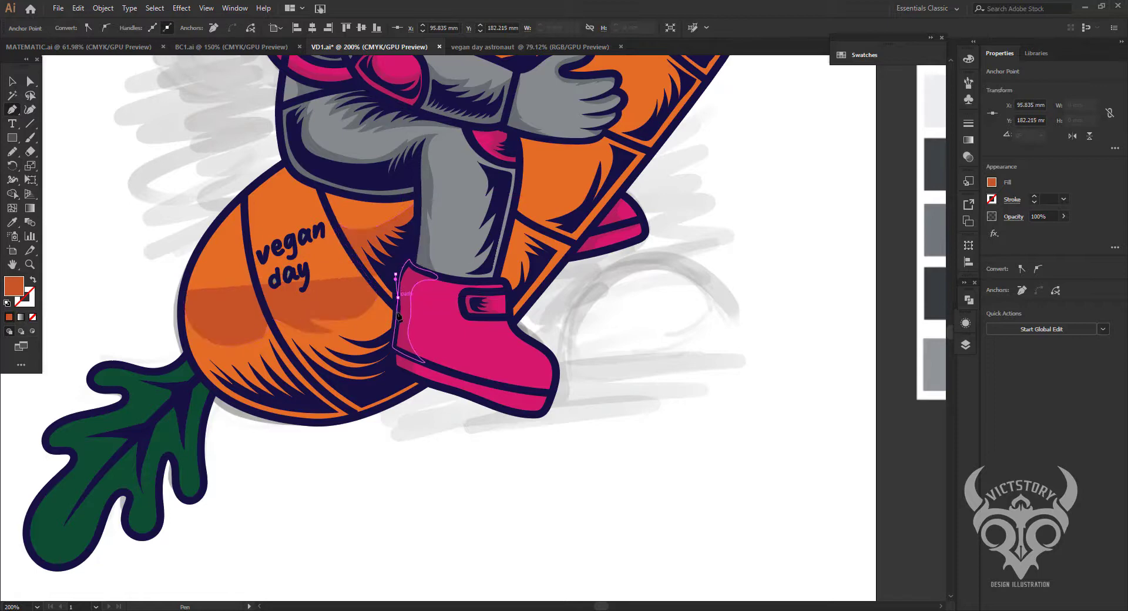
drag(389, 354, 410, 360)
click(389, 374)
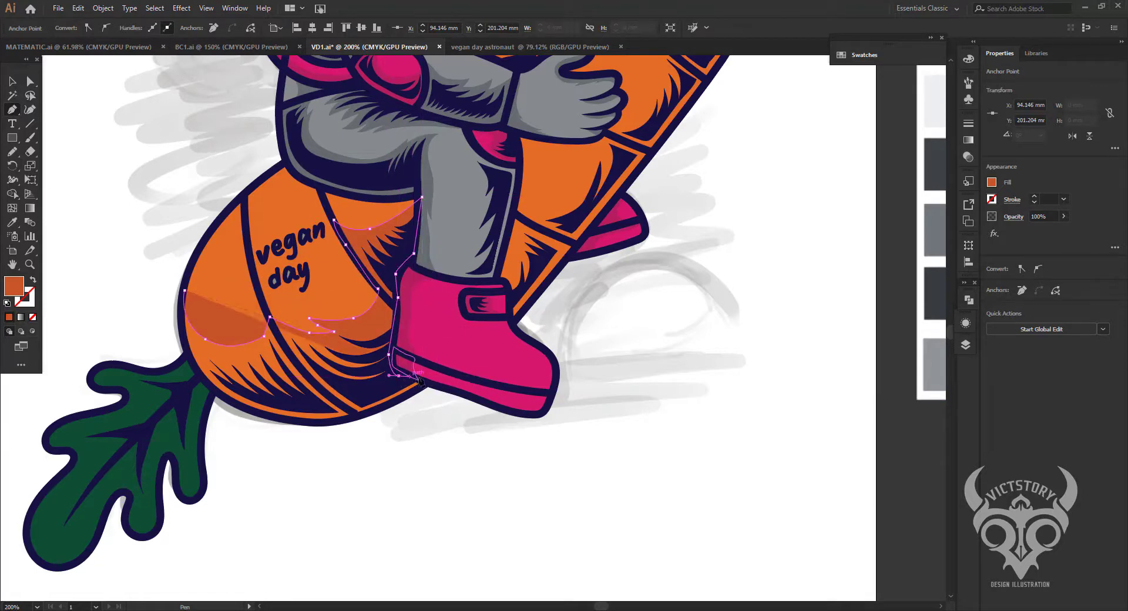
click(427, 381)
mouse_move(358, 413)
mouse_down()
mouse_move(331, 424)
mouse_move(362, 418)
mouse_up()
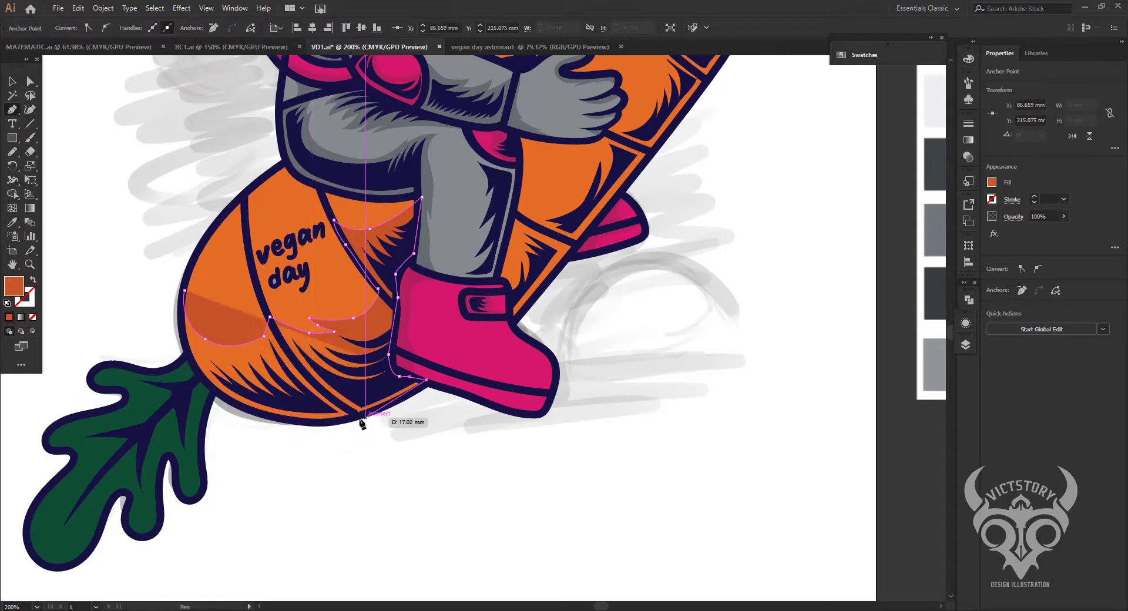
click(319, 423)
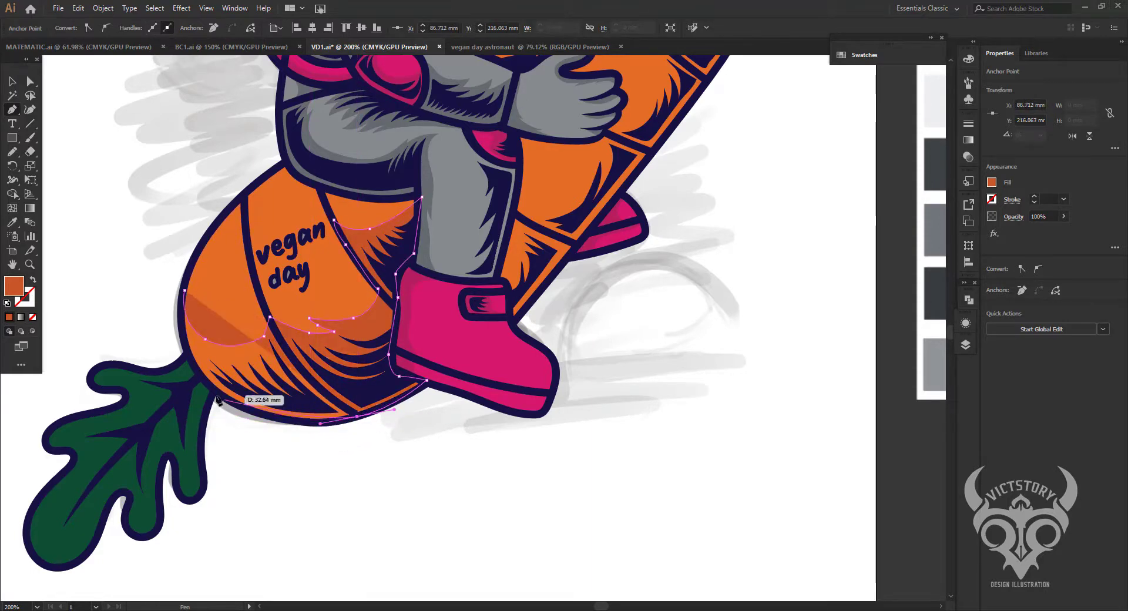
drag(218, 392, 175, 360)
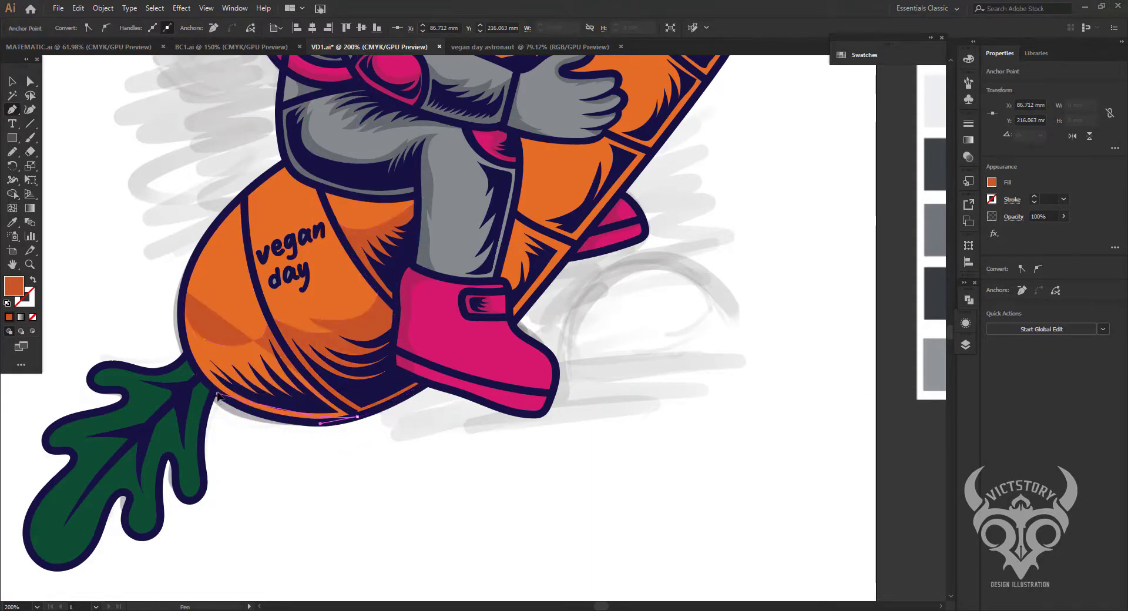
click(178, 356)
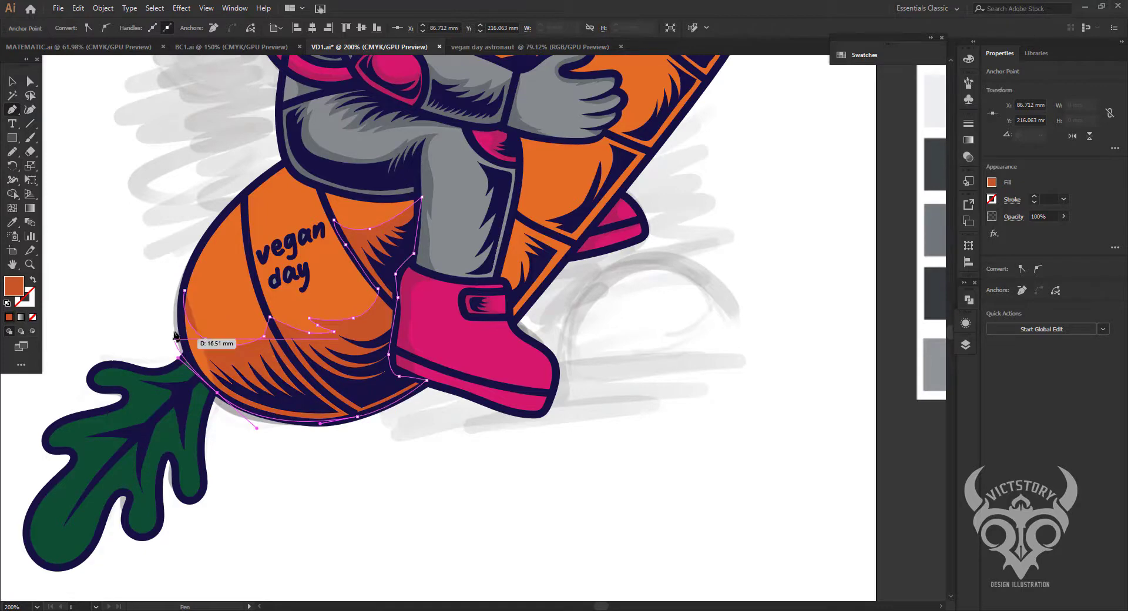
click(184, 290)
Zoom in closer and sketch a freehand orange shadow stroke on the carrot.
drag(506, 292, 376, 440)
key(z)
drag(511, 327, 530, 327)
key(n)
drag(320, 452, 378, 359)
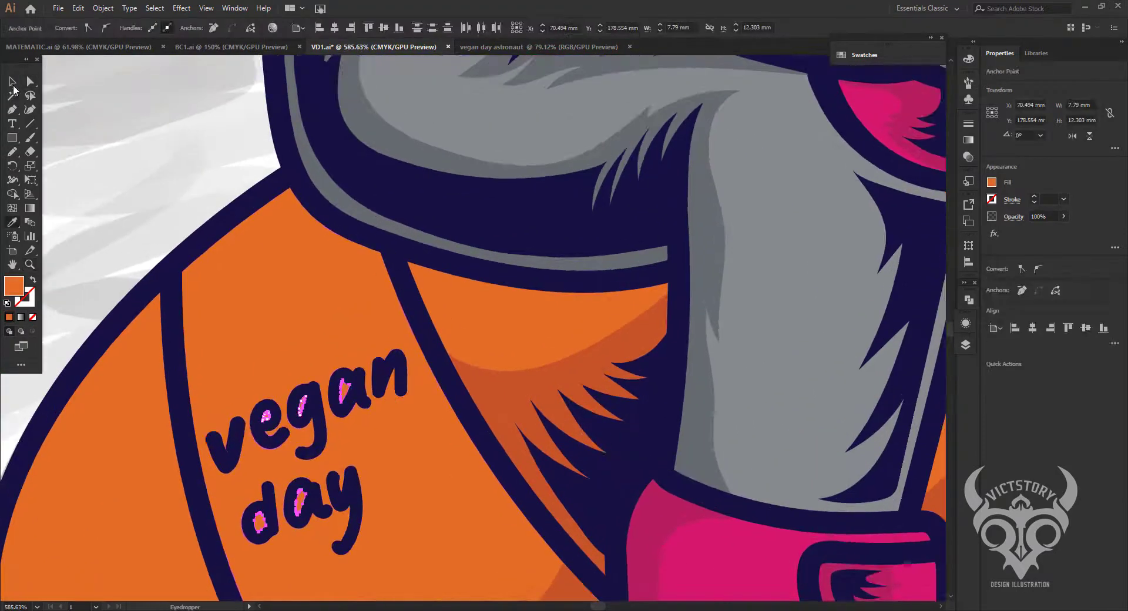
Draw lighter orange highlights on the carrot, one behind the 'vegan day' lettering.
key(n)
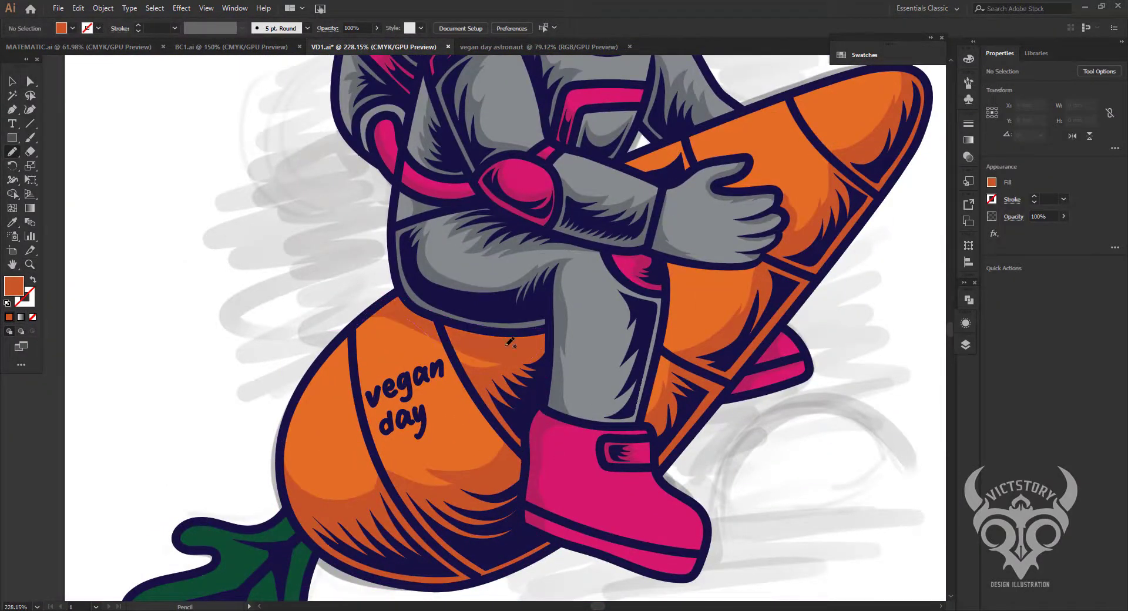
scroll(534, 457, up, 5)
scroll(629, 481, right, 3)
scroll(632, 449, down, 2)
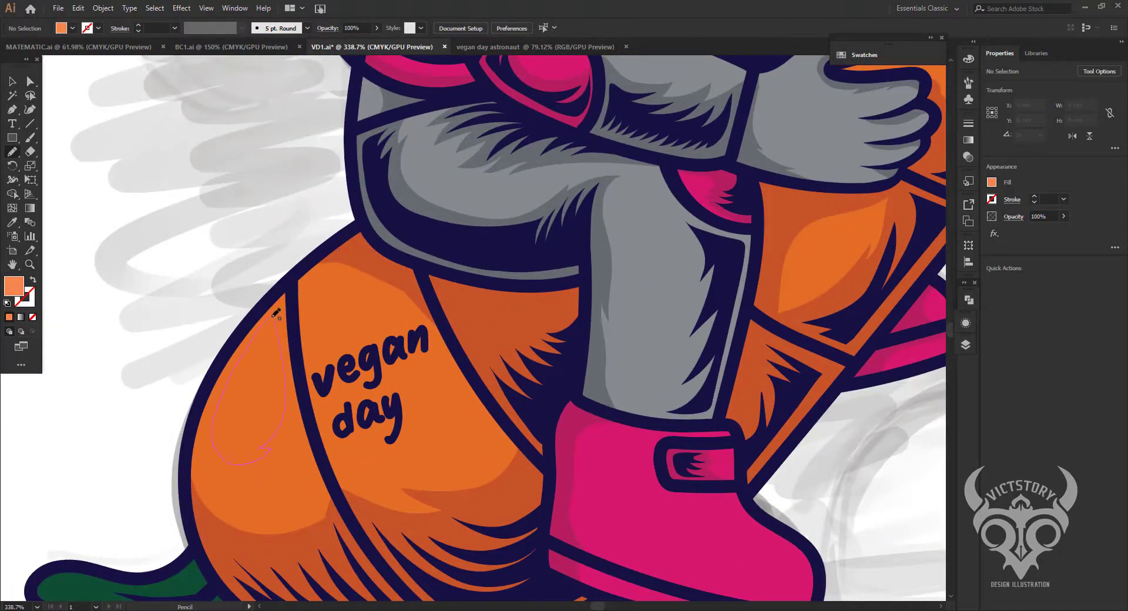
drag(276, 314, 277, 316)
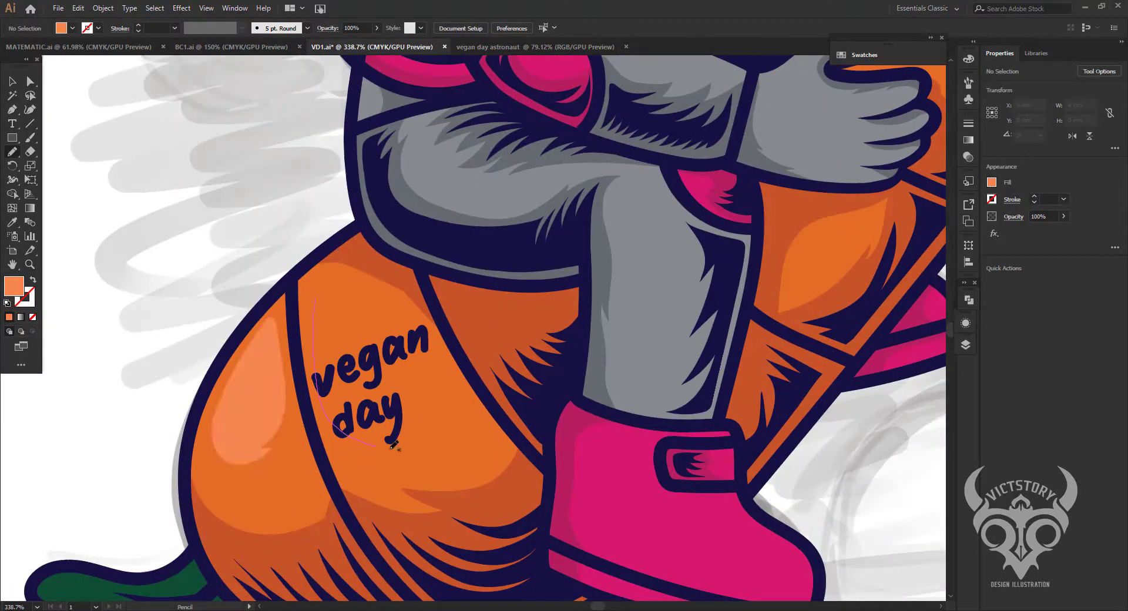
drag(361, 276, 363, 278)
key(a)
key(n)
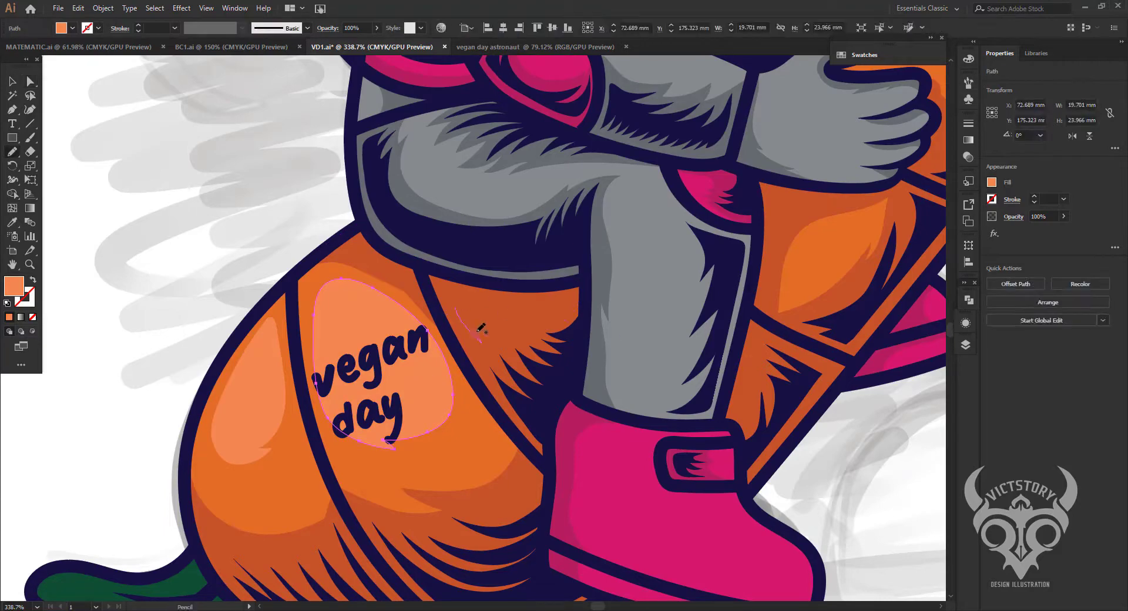
scroll(495, 464, up, 5)
scroll(529, 423, right, 5)
scroll(577, 379, up, 5)
scroll(510, 332, right, 2)
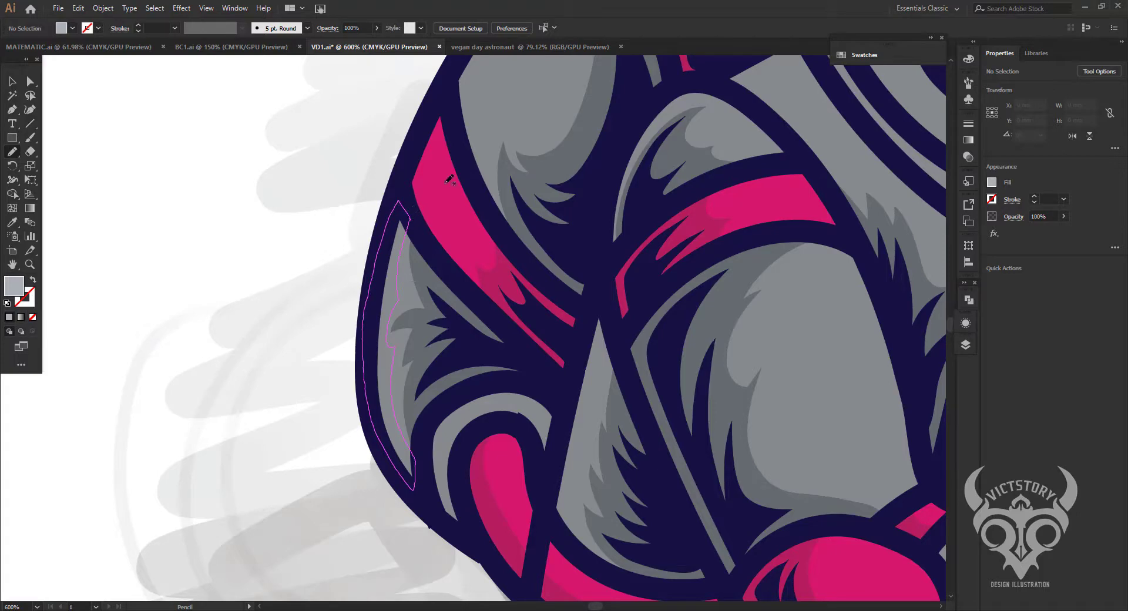
Draw light grey highlights on the suit's shoulder, upper arm and shoulder top.
drag(453, 252, 405, 406)
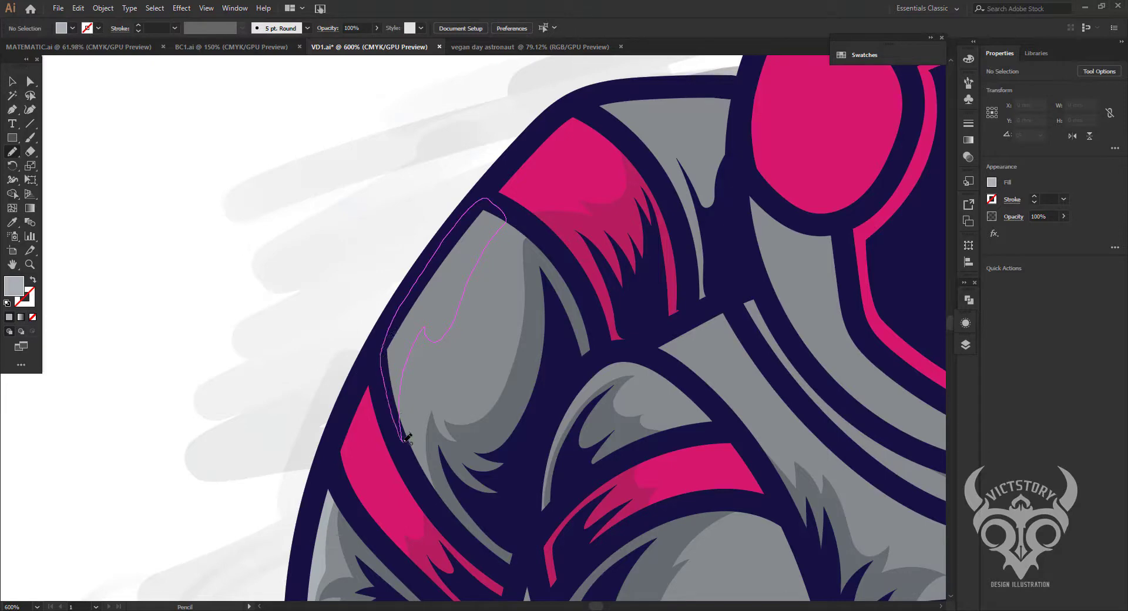
drag(406, 438, 405, 439)
scroll(406, 437, up, 3)
scroll(475, 375, up, 3)
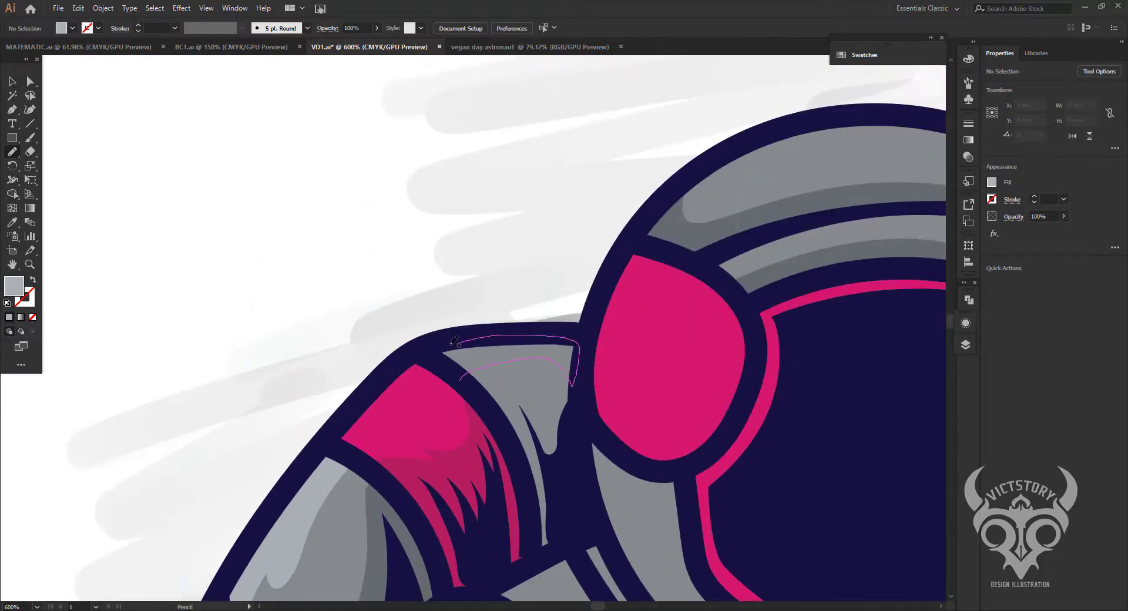
drag(464, 379, 465, 378)
scroll(556, 269, down, 3)
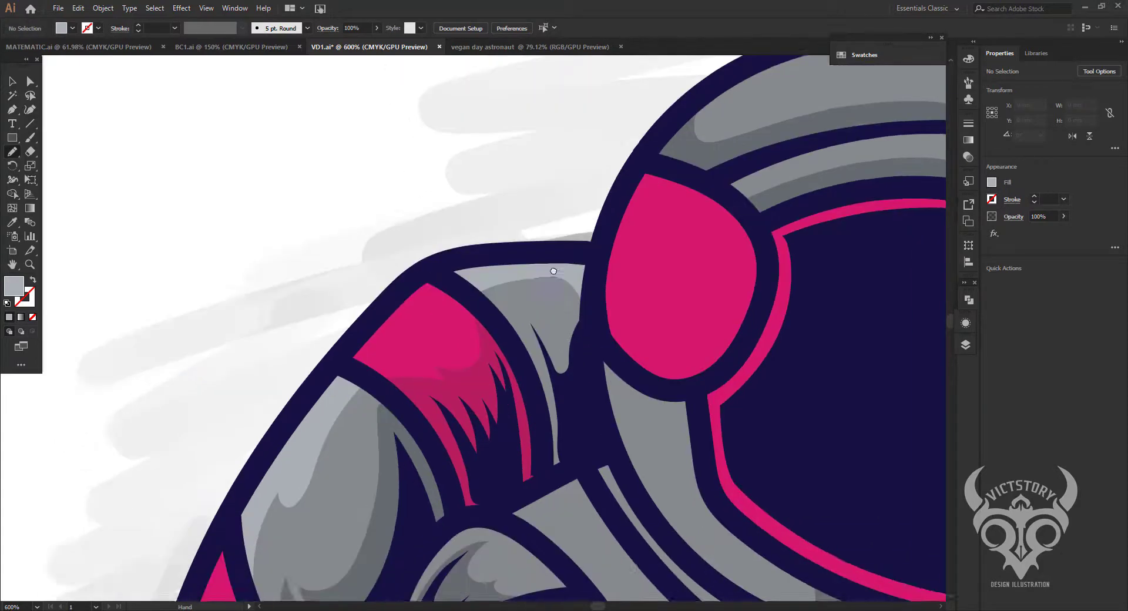
scroll(563, 226, down, 2)
scroll(530, 189, down, 3)
scroll(530, 189, down, 3)
scroll(516, 189, down, 2)
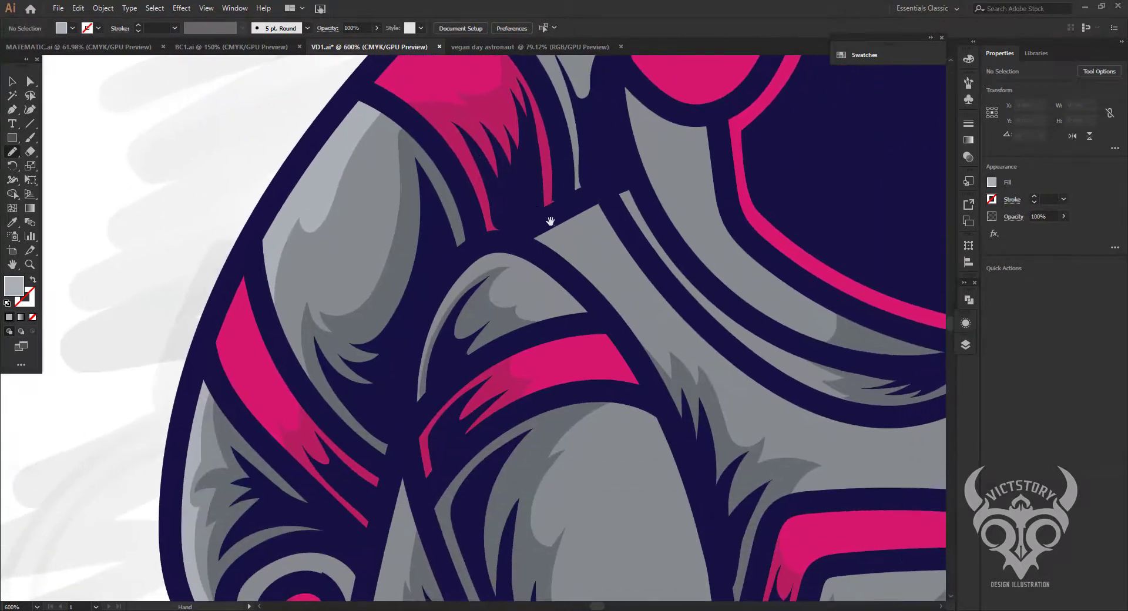
scroll(547, 227, right, 2)
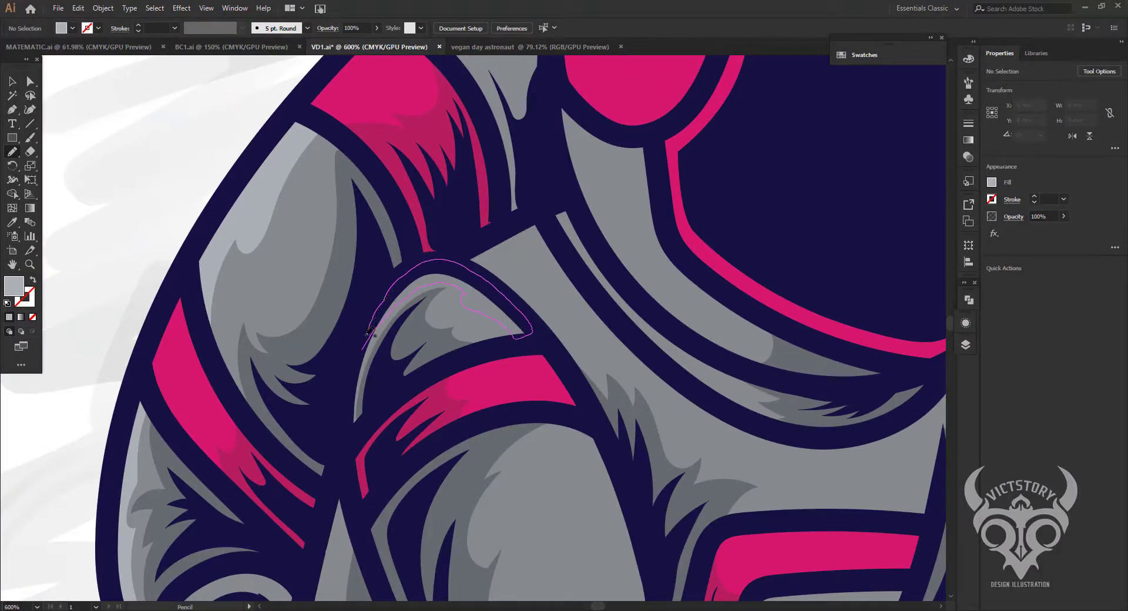
Add light grey highlights on the arm, near the chest and along the forearm.
drag(366, 346, 362, 349)
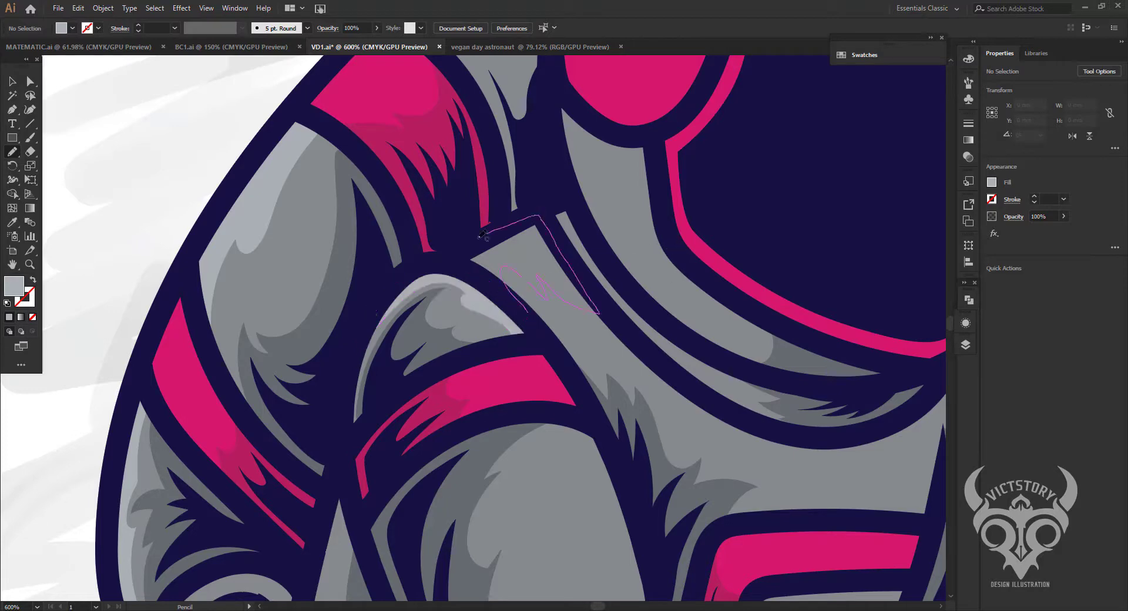
drag(481, 234, 482, 234)
scroll(464, 242, down, 10)
drag(430, 276, 289, 206)
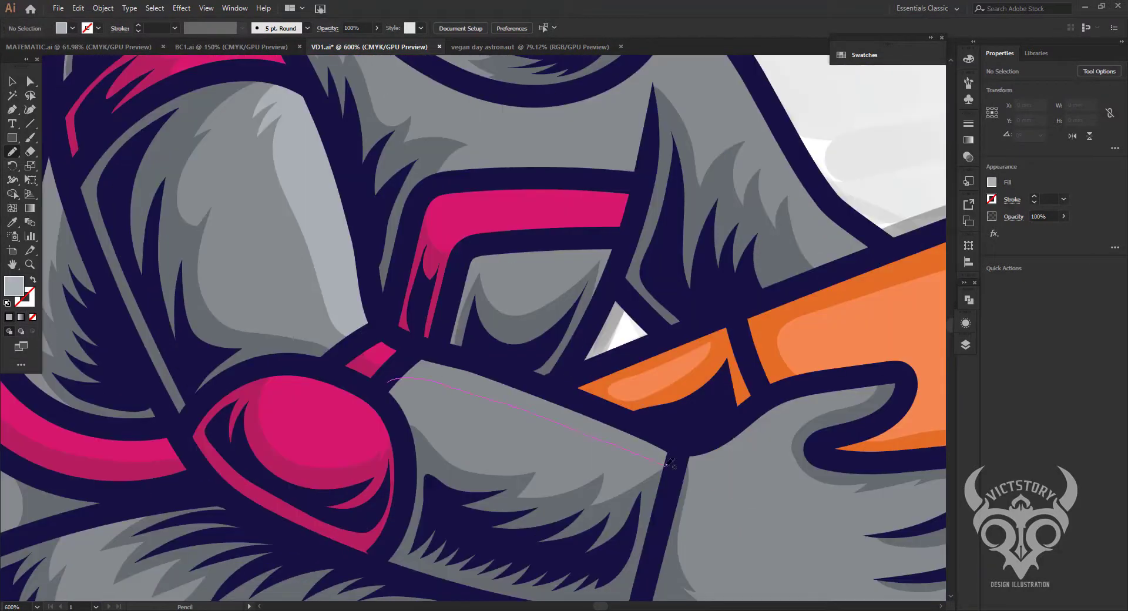
drag(503, 259, 244, 252)
Draw light grey highlights on the glove's fingers and outline one on the glove.
drag(439, 452, 573, 390)
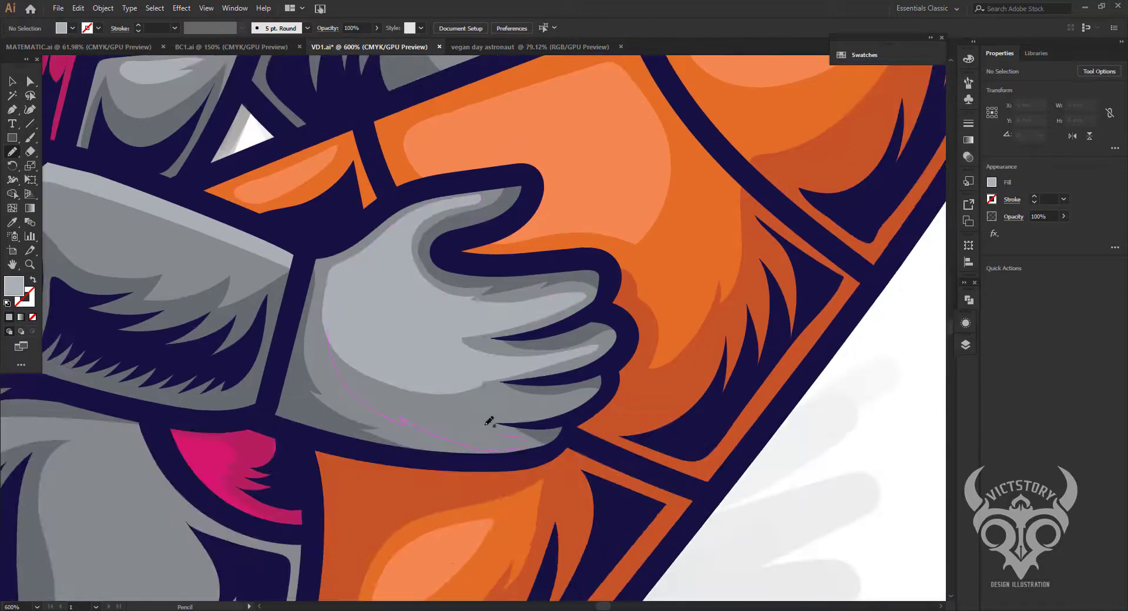
drag(627, 539, 346, 282)
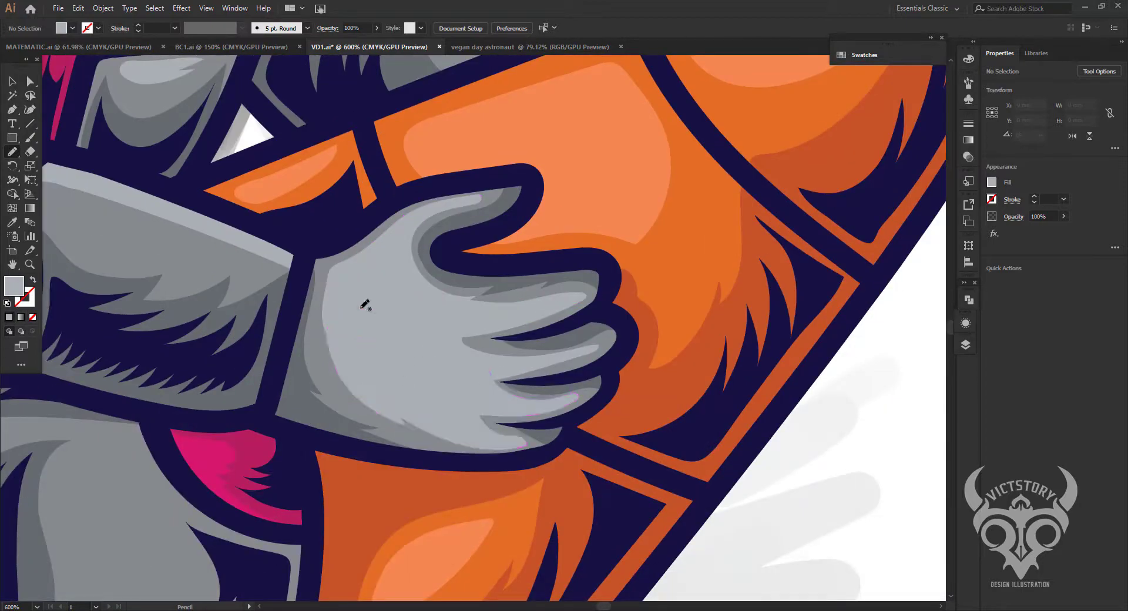
scroll(453, 439, up, 10)
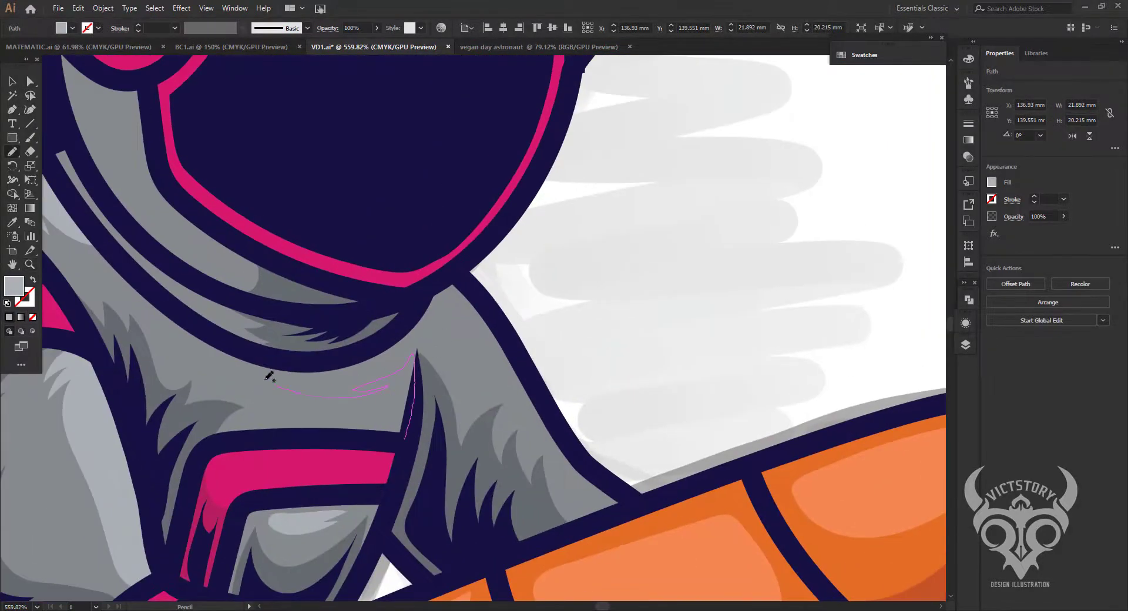
key(ctrl+shift+a)
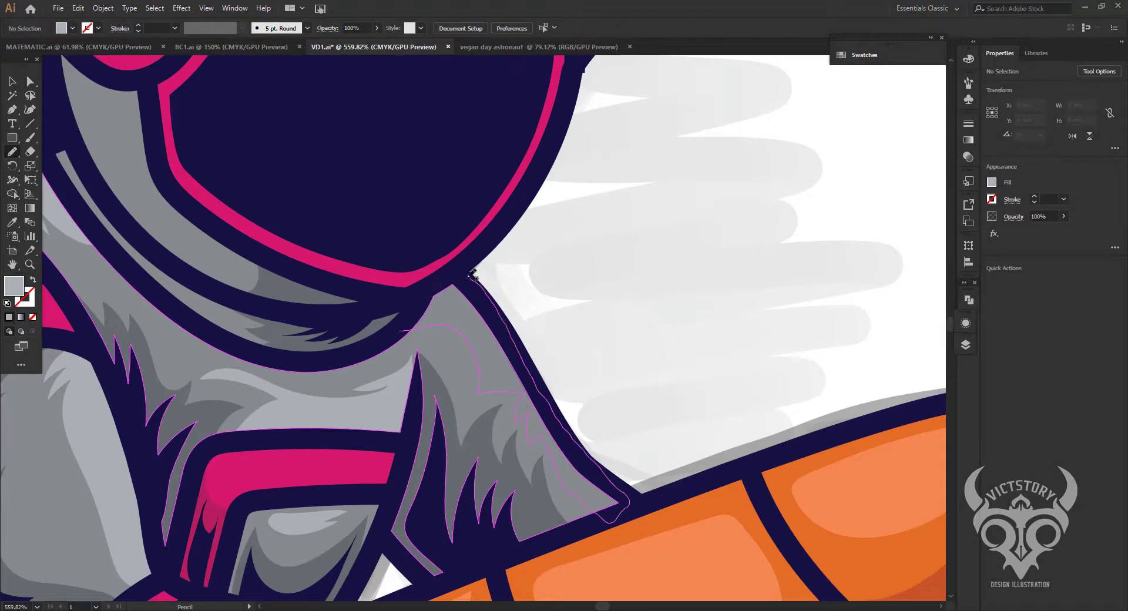
scroll(473, 274, down, 2)
scroll(634, 310, up, 2)
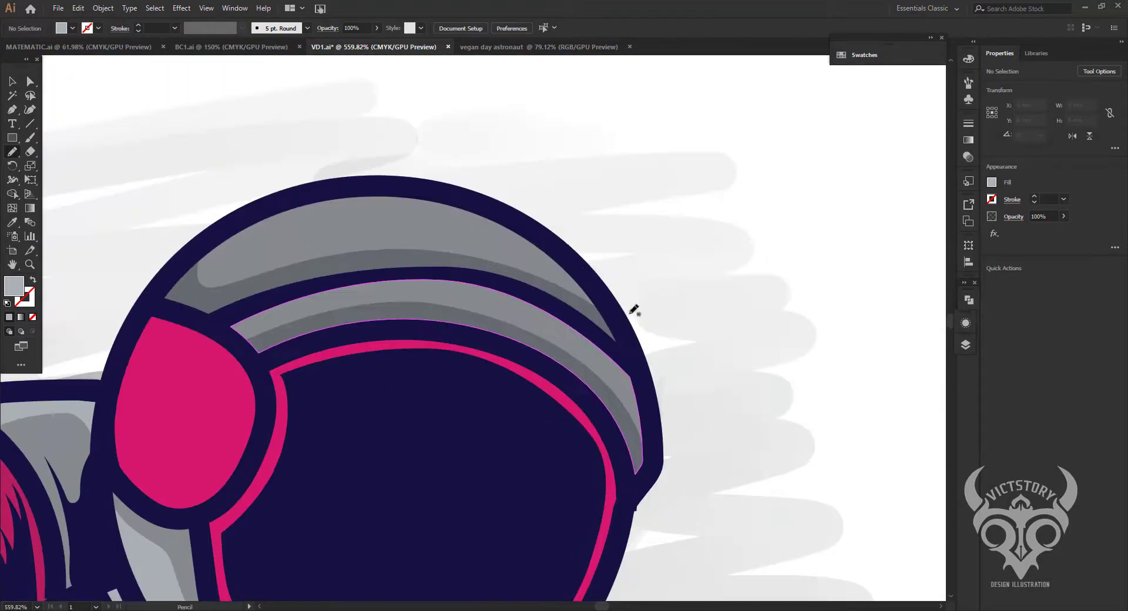
Draw a curved light grey highlight along the helmet band with the Pen tool.
key(p)
click(311, 254)
drag(625, 407, 554, 342)
click(553, 342)
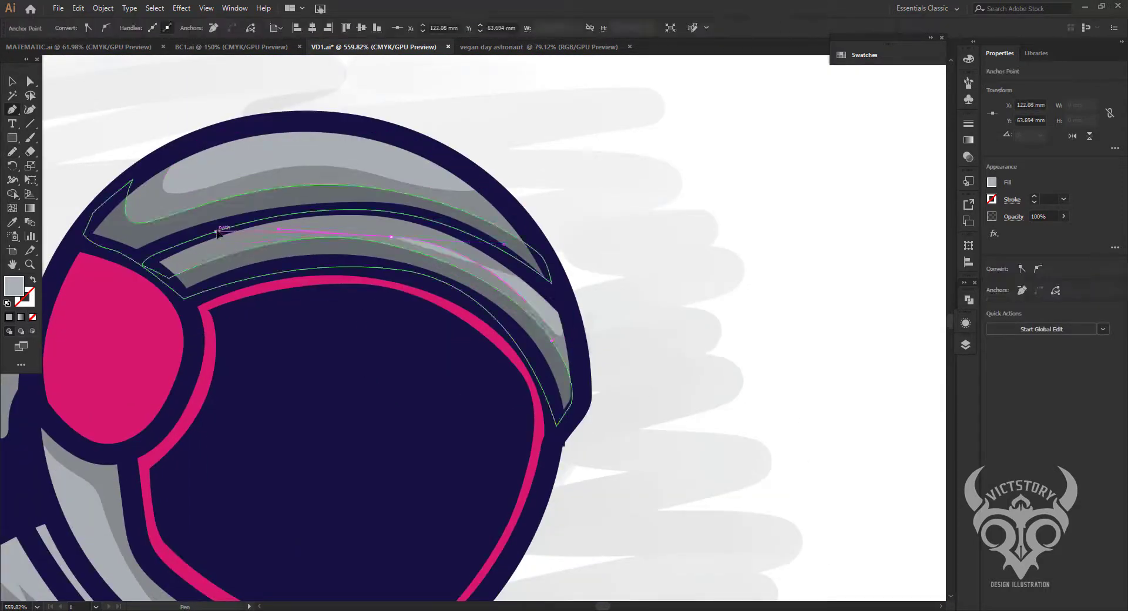
key(ctrl+0)
key(z)
click(319, 408)
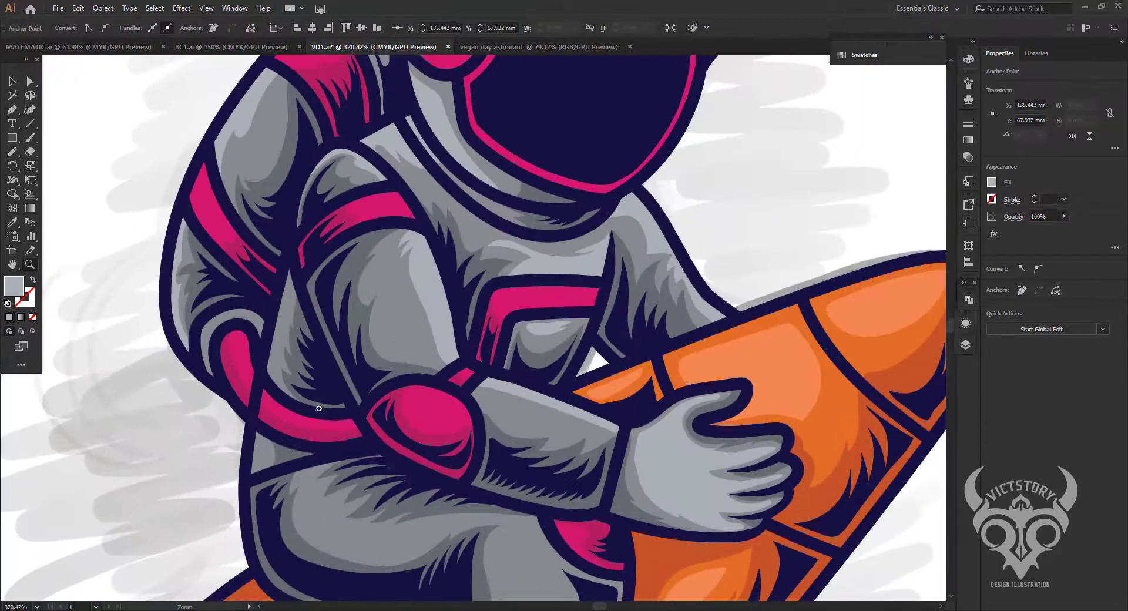
scroll(319, 408, up, 1)
key(a)
key(ctrl+shift+a)
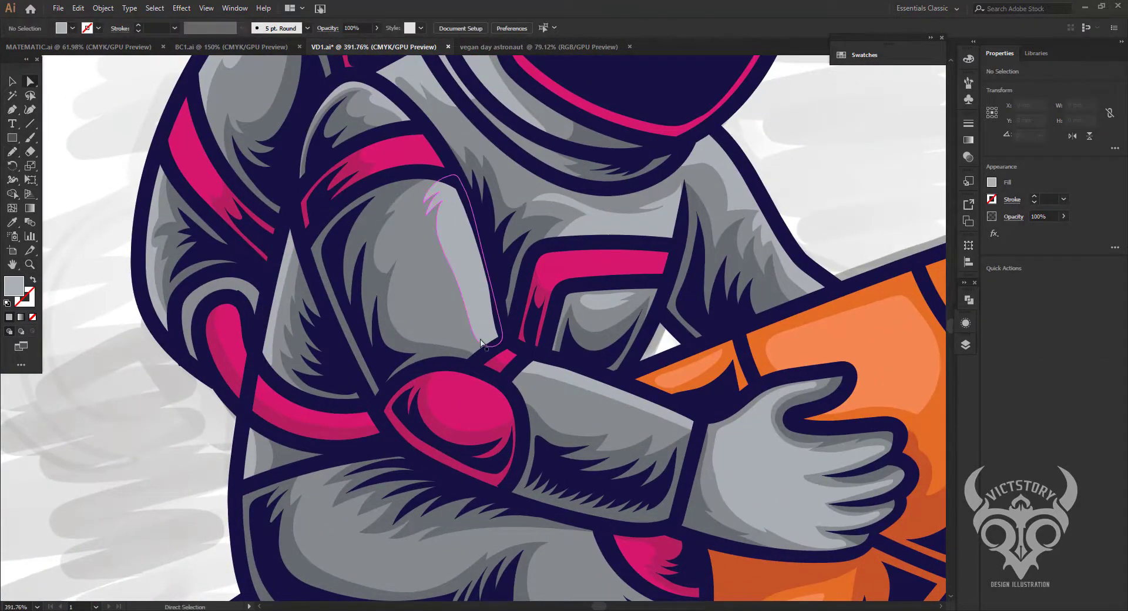
Erase a small section of the pink arm tube with the Eraser and check the trim.
click(965, 345)
click(260, 376)
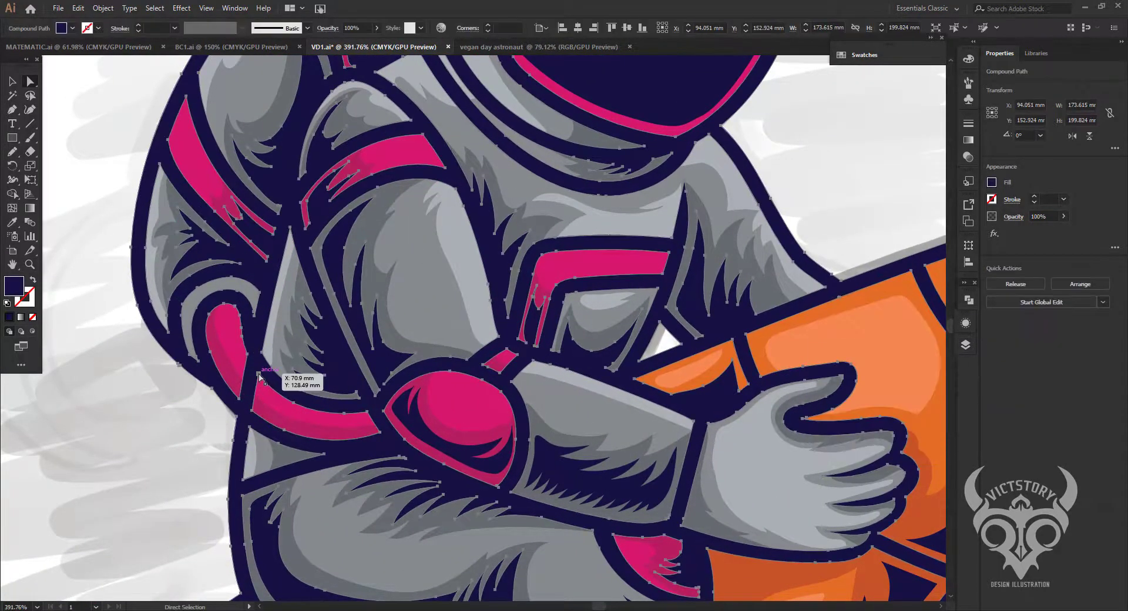
key(shift+e)
drag(237, 381, 247, 390)
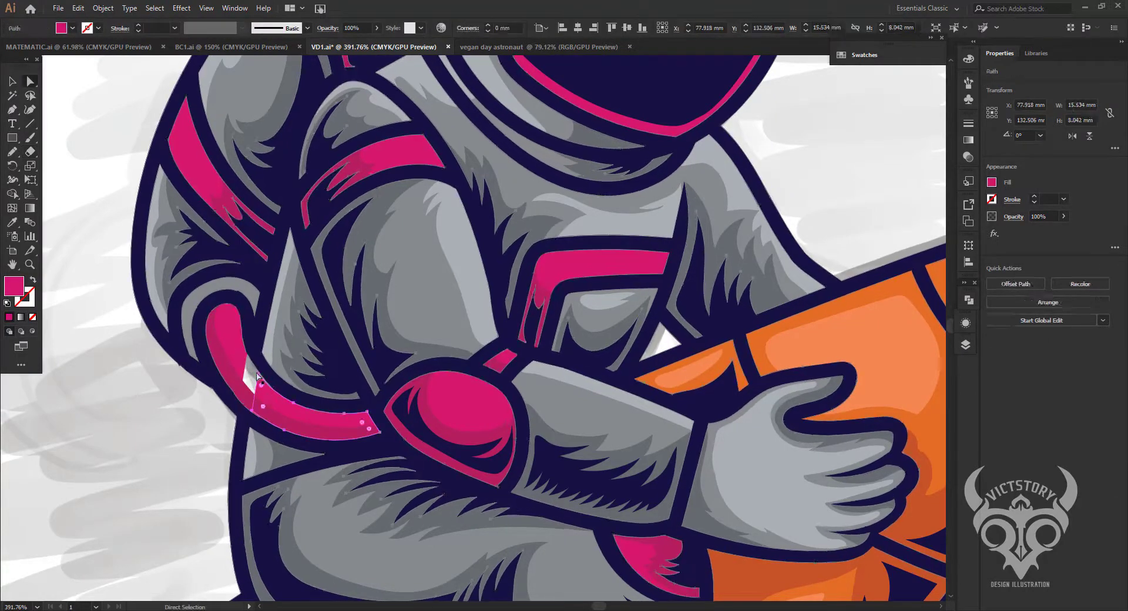
key(z)
alt+click(378, 431)
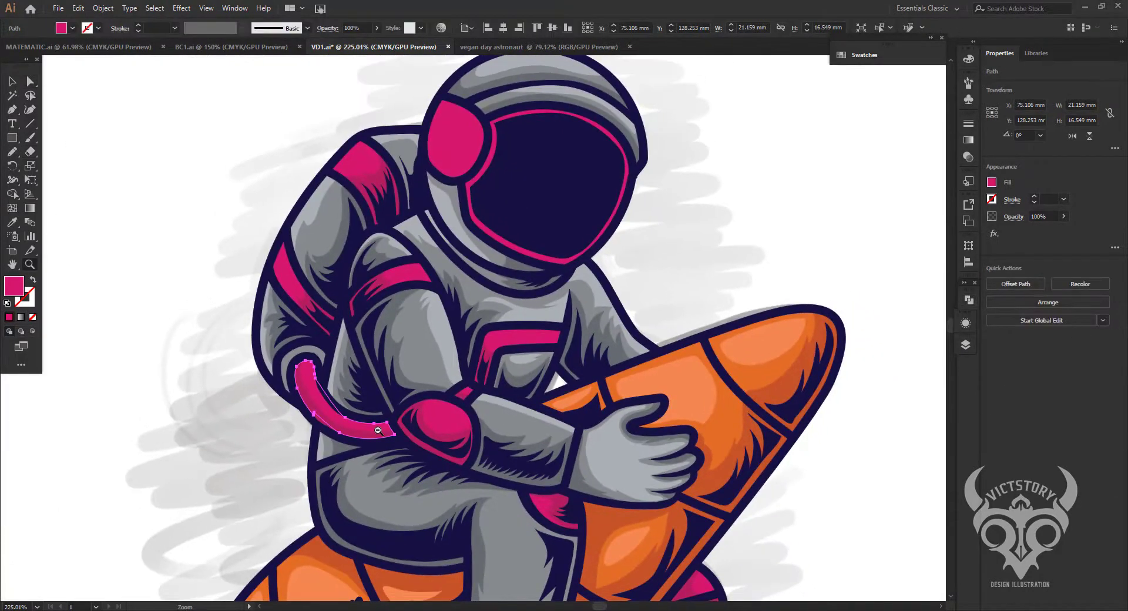
click(13, 83)
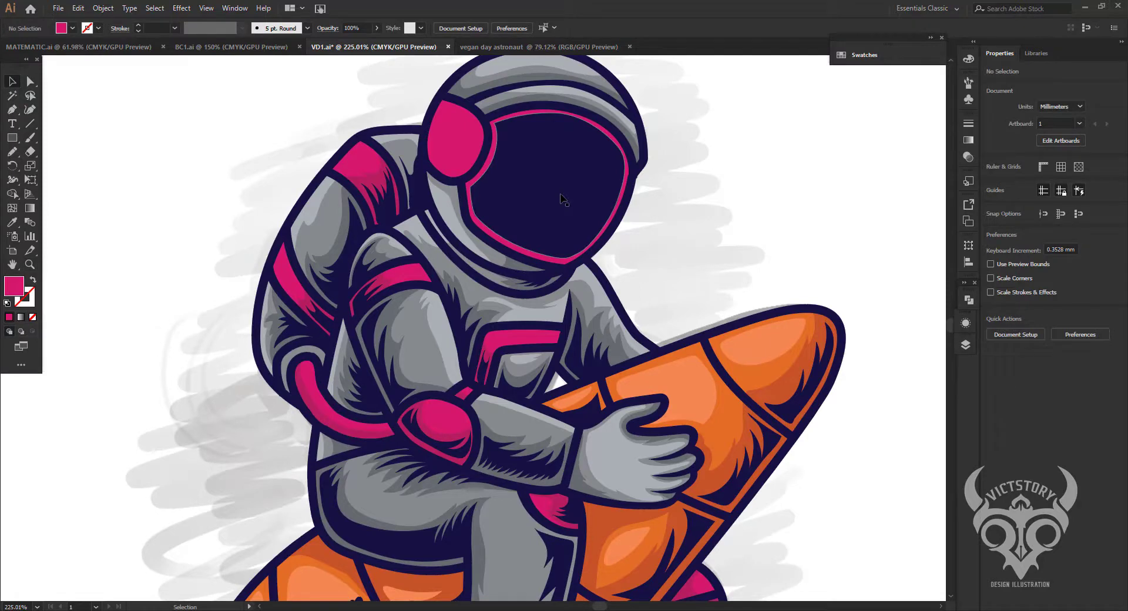
Zoom in on the helmet's pink side piece and start a curved Pen shading path.
key(ctrl+minus)
key(z)
drag(446, 222, 488, 222)
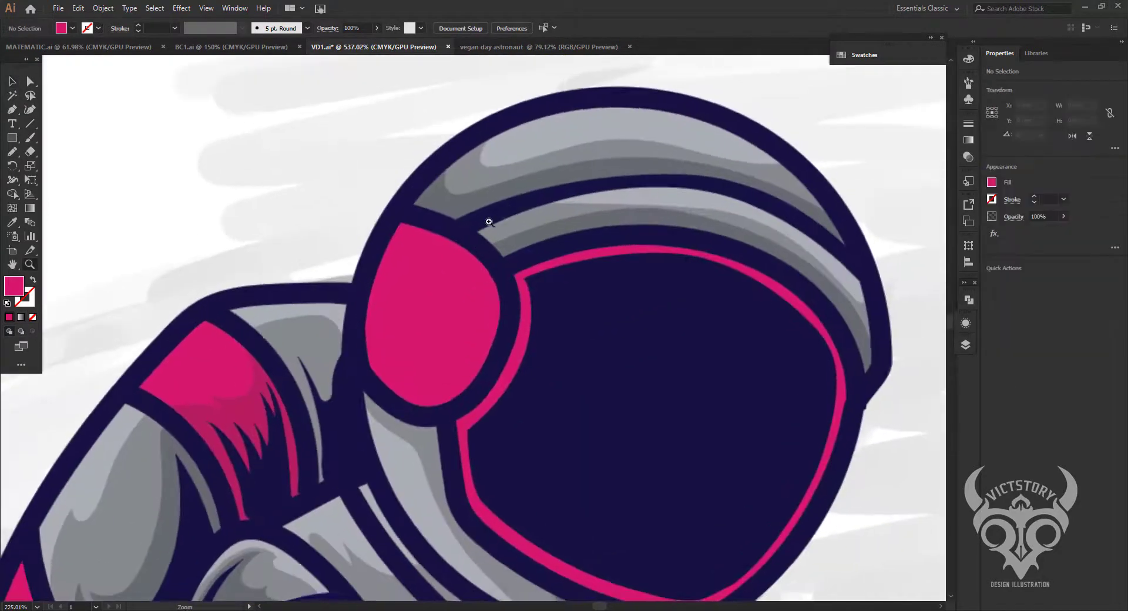
key(a)
click(219, 402)
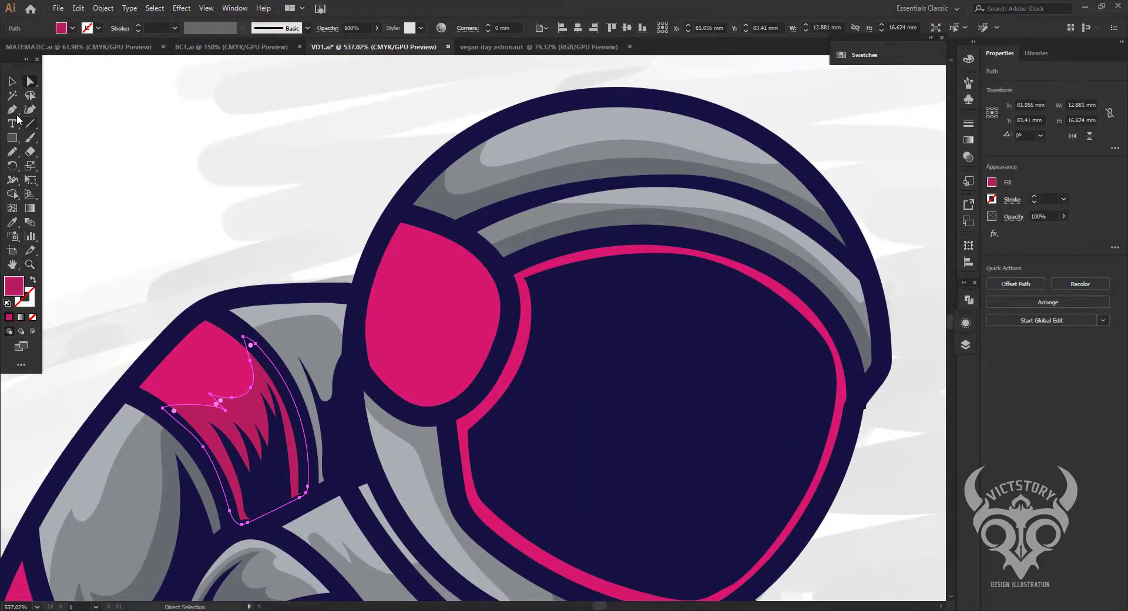
click(13, 109)
click(368, 283)
drag(400, 367, 442, 389)
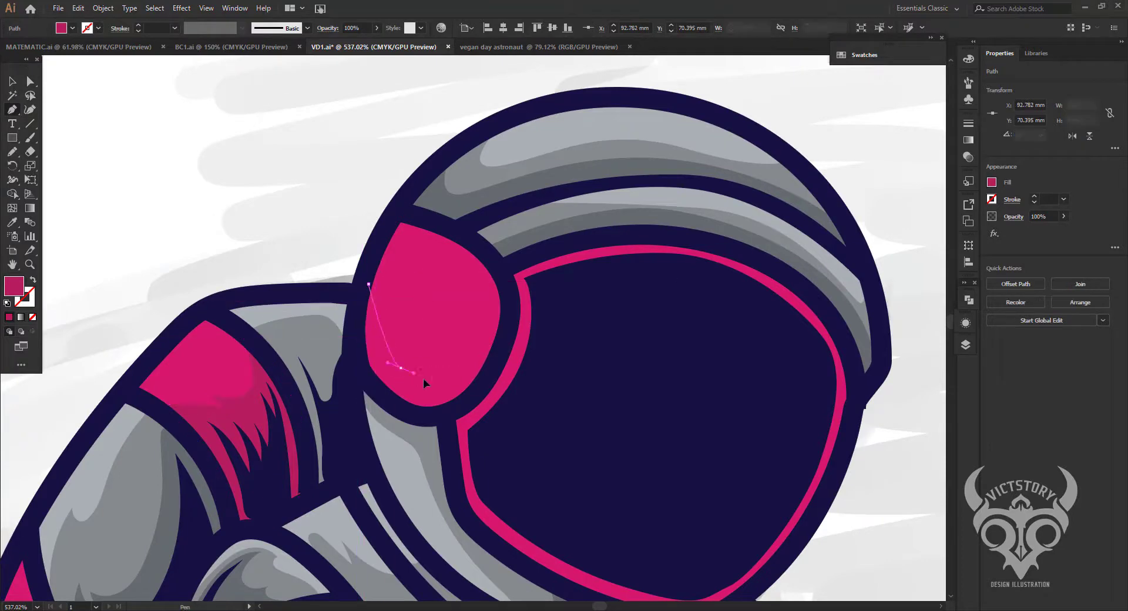
Add smooth anchors around the side piece and close the crescent shading shape.
mouse_move(482, 326)
mouse_down()
mouse_move(492, 305)
mouse_move(494, 315)
mouse_up()
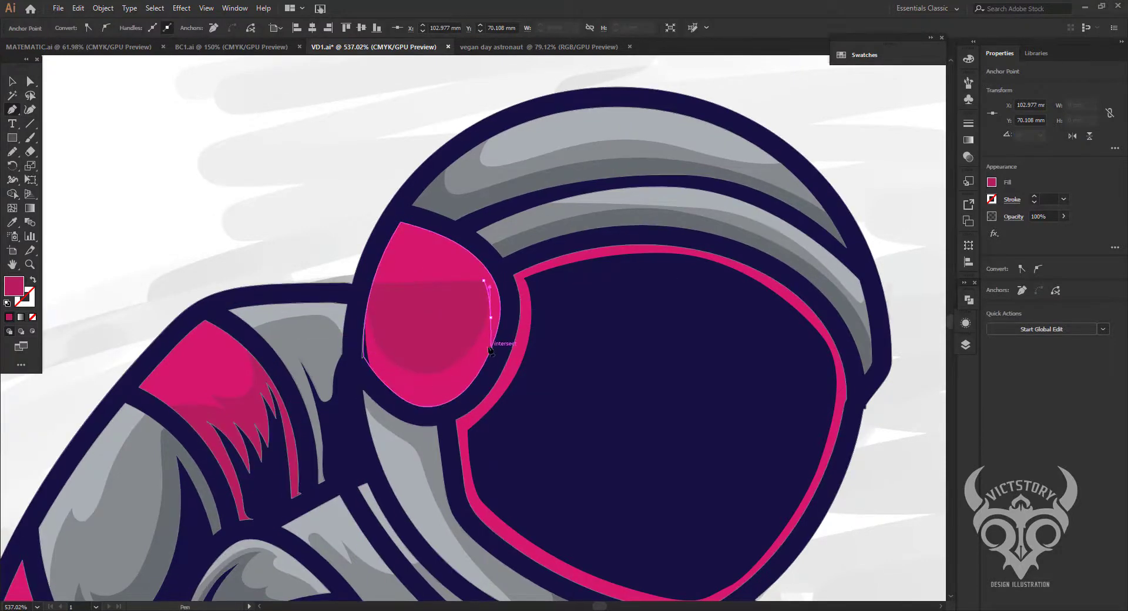
mouse_move(467, 374)
mouse_down()
mouse_move(499, 306)
mouse_move(496, 257)
mouse_move(529, 327)
mouse_up()
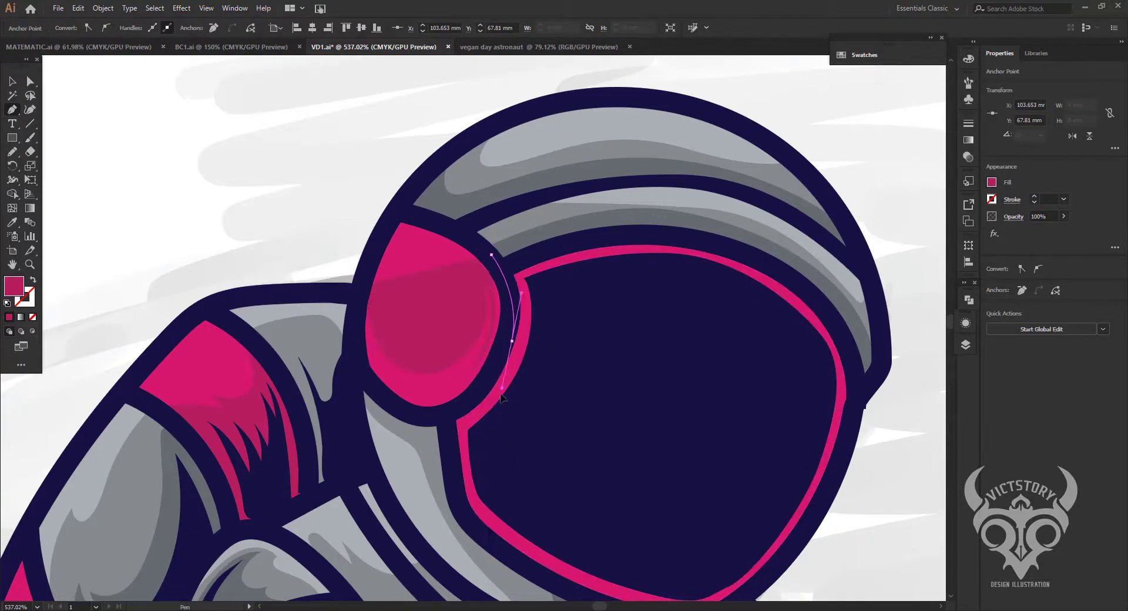
mouse_move(498, 392)
mouse_down()
mouse_move(468, 414)
mouse_move(407, 412)
mouse_up()
drag(359, 364, 351, 341)
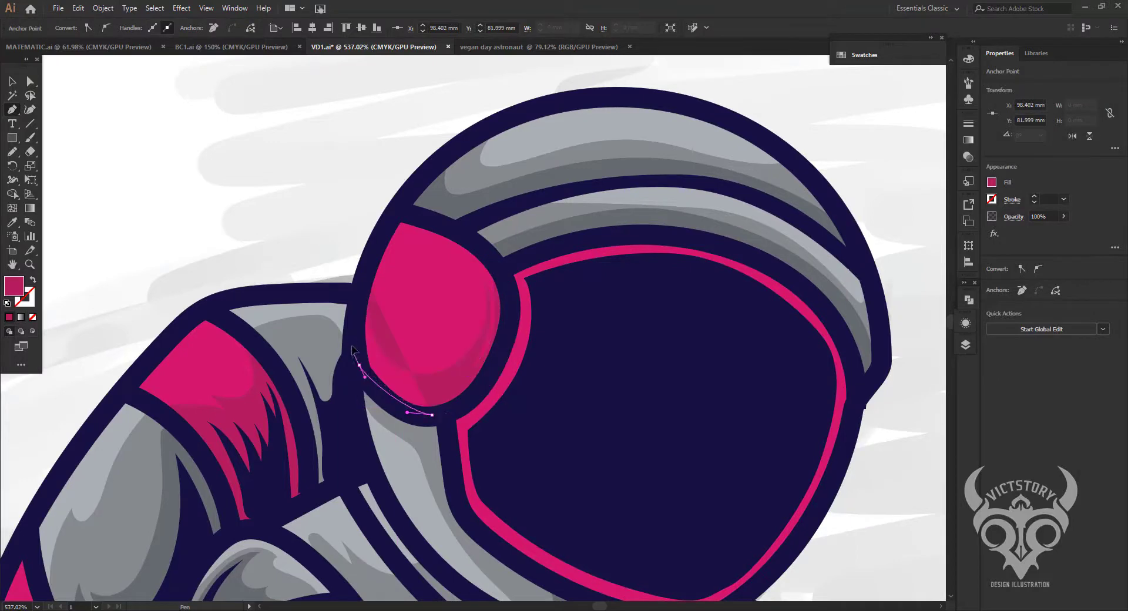
mouse_move(368, 283)
mouse_down()
mouse_move(444, 288)
mouse_move(399, 317)
mouse_up()
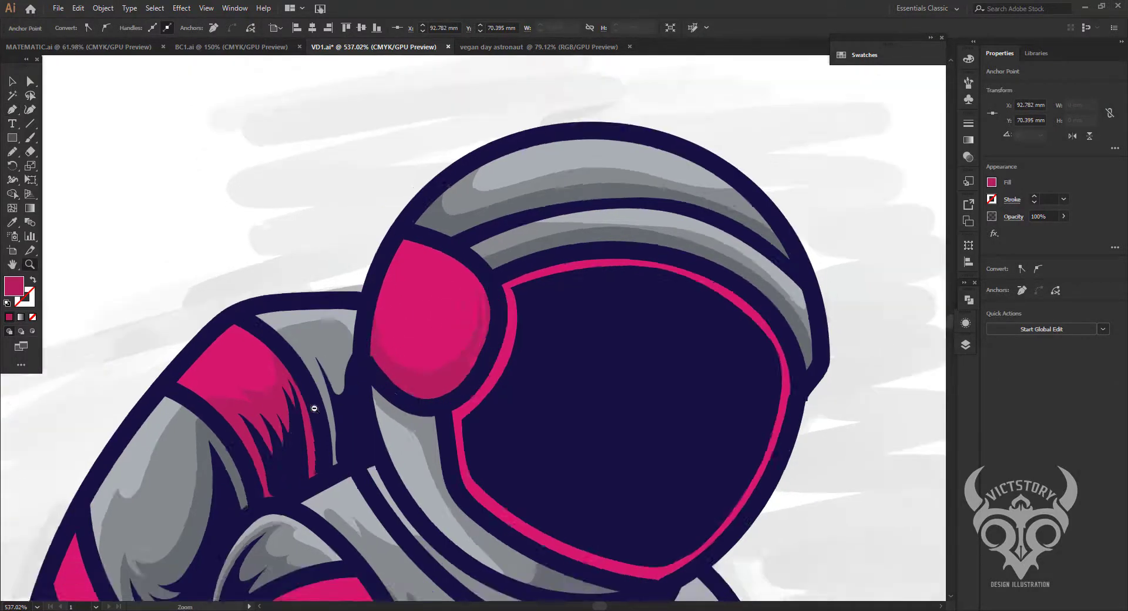
drag(516, 372, 473, 291)
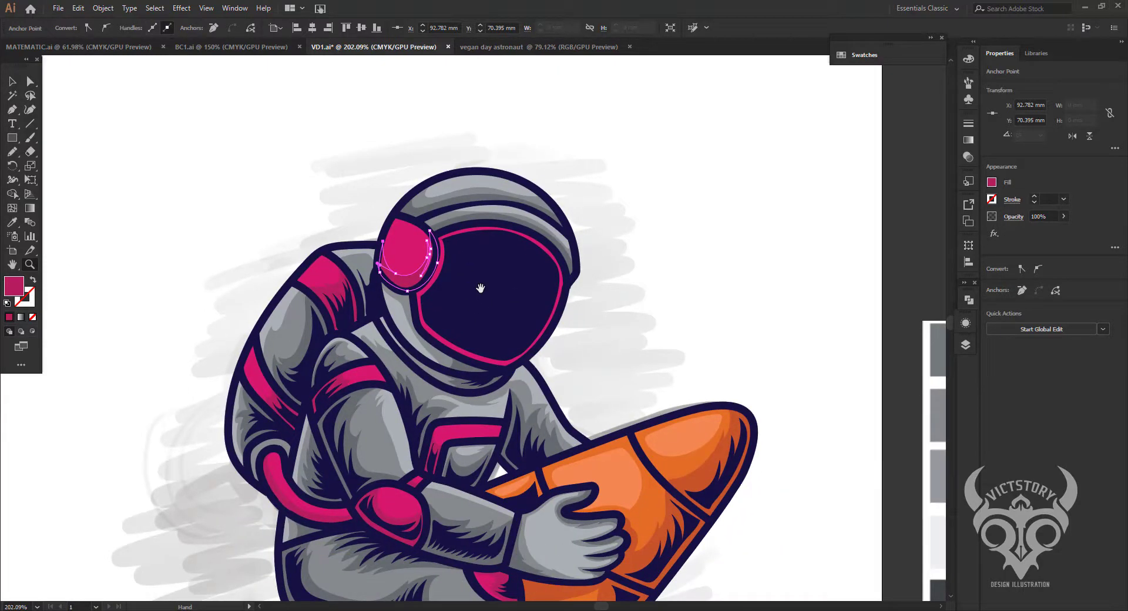
drag(537, 277, 443, 195)
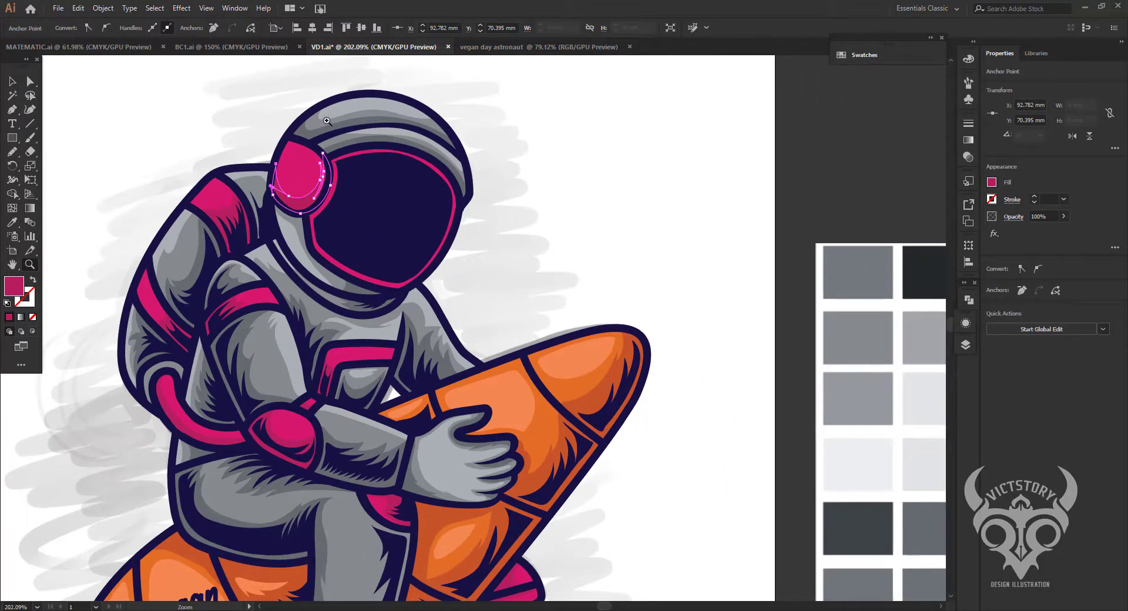
drag(310, 116, 356, 121)
Set the fill colour to the lighter pink f73e96 in the Color Picker.
click(12, 82)
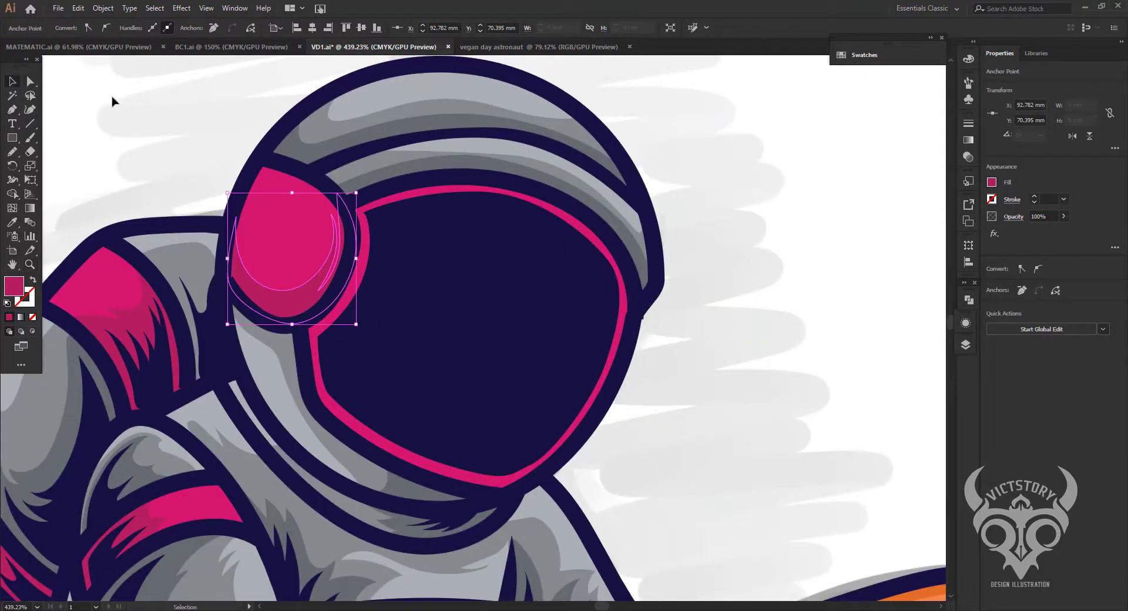
click(111, 100)
click(294, 213)
click(228, 98)
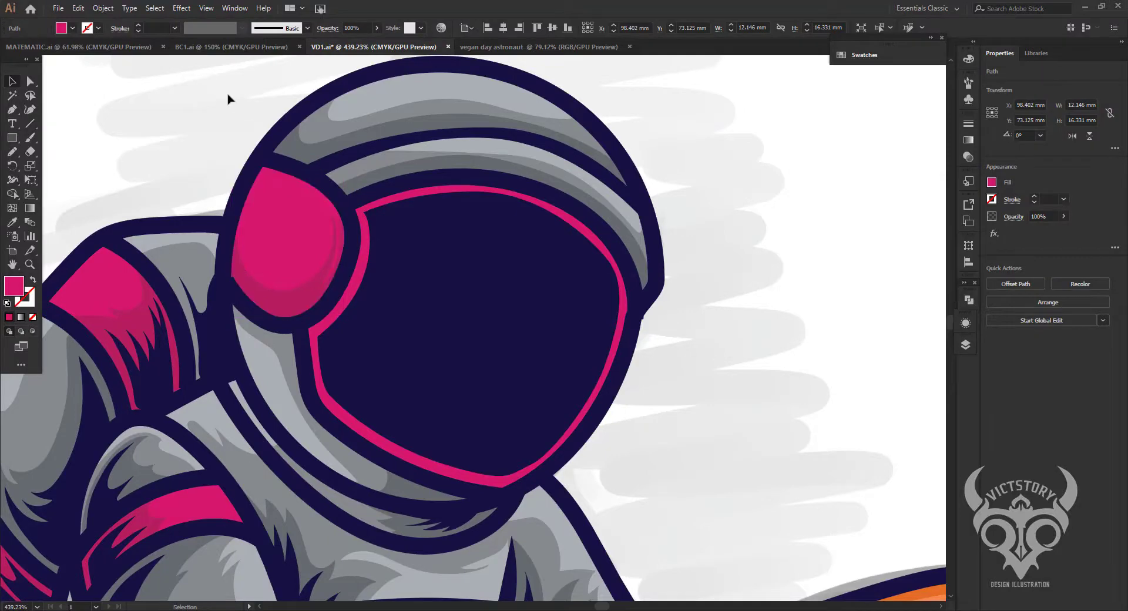
double_click(21, 289)
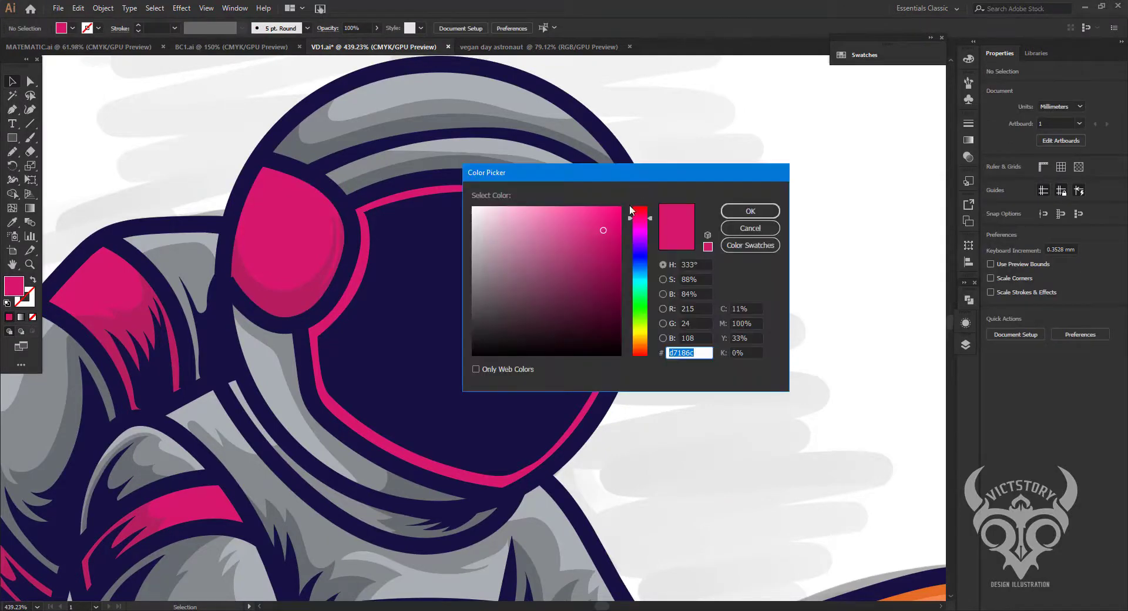
drag(600, 216, 583, 209)
click(750, 211)
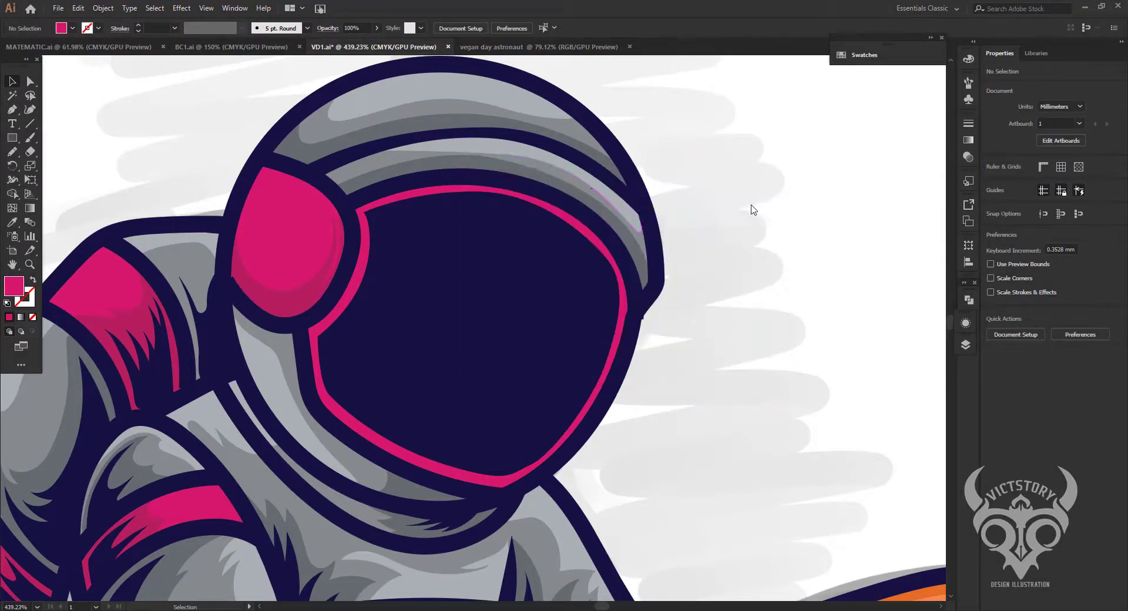
Draw a light pink highlight inside the helmet's pink side piece.
key(z)
click(347, 221)
click(482, 299)
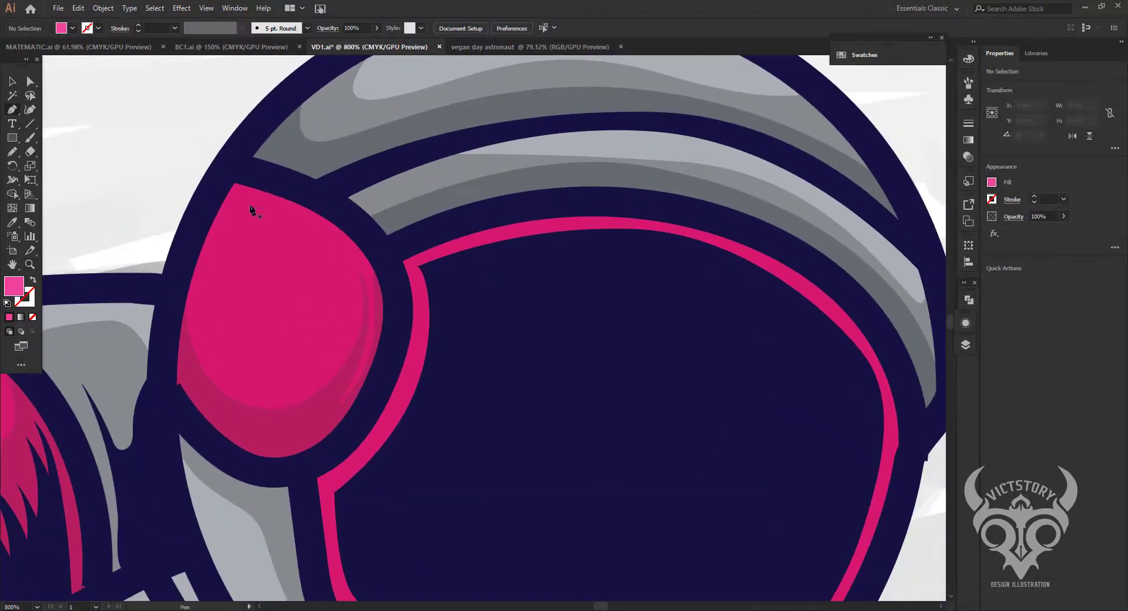
click(340, 322)
click(251, 222)
key(a)
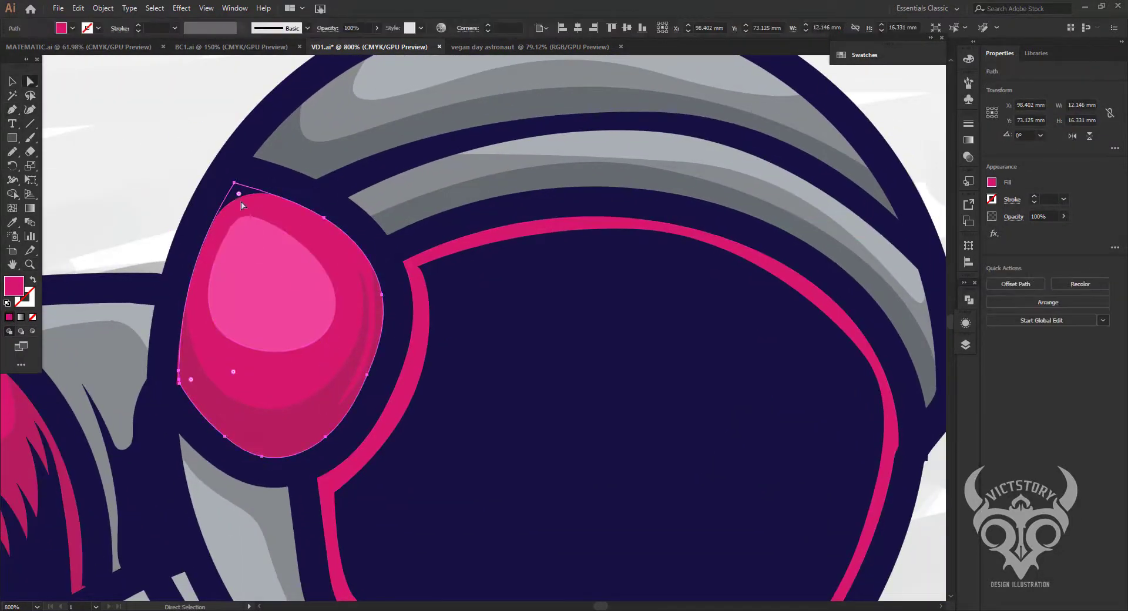
key(ctrl+shift+a)
drag(527, 361, 485, 440)
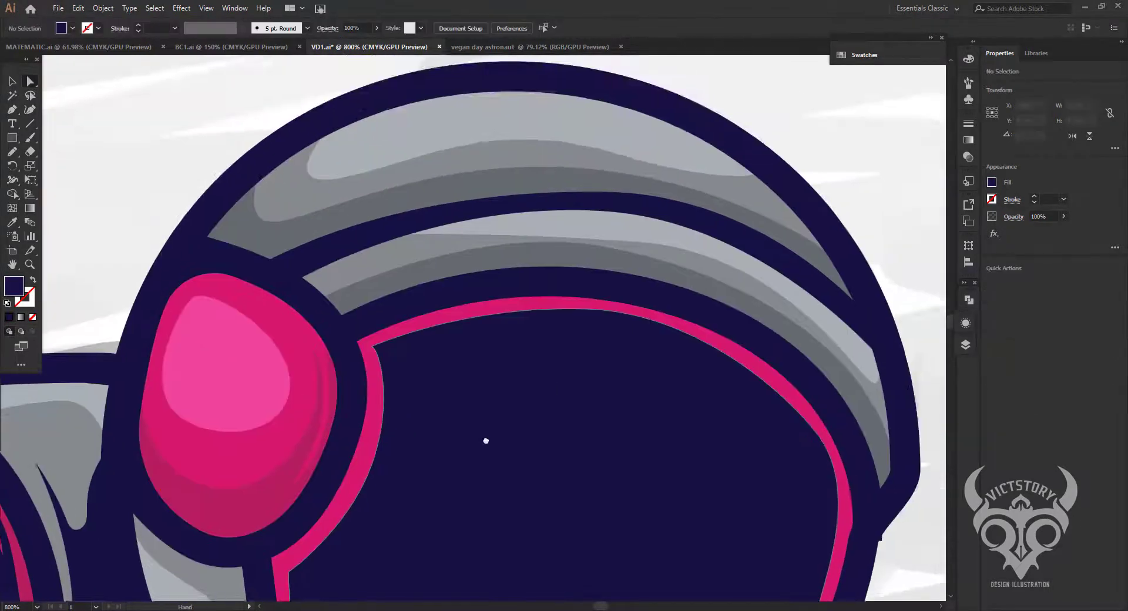
scroll(486, 440, up, 2)
Sketch light pink Pencil highlights on a pink suit detail and the elbow pad.
key(n)
scroll(94, 401, down, 5)
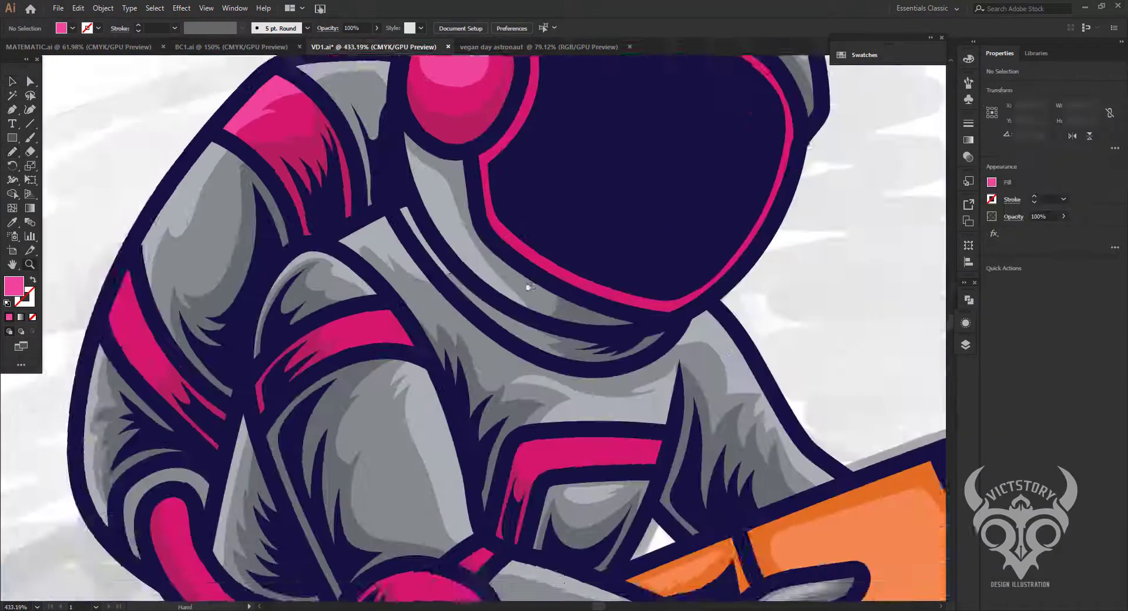
scroll(226, 315, up, 4)
scroll(617, 335, up, 3)
drag(252, 335, 323, 369)
scroll(323, 368, up, 2)
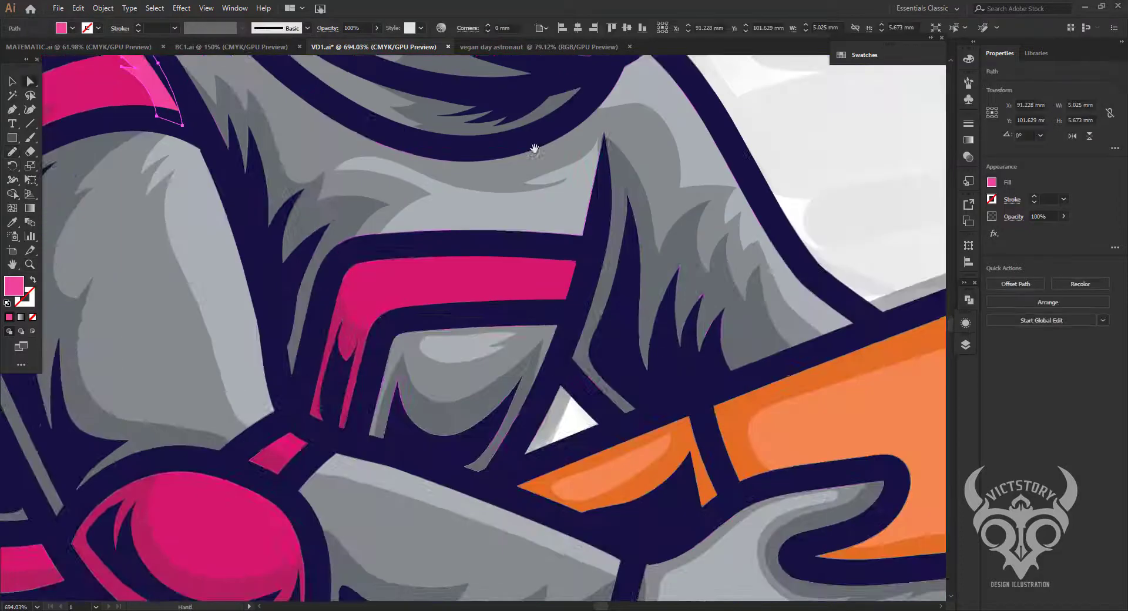
scroll(564, 251, up, 2)
drag(564, 252, 555, 302)
scroll(173, 392, down, 2)
scroll(174, 392, up, 2)
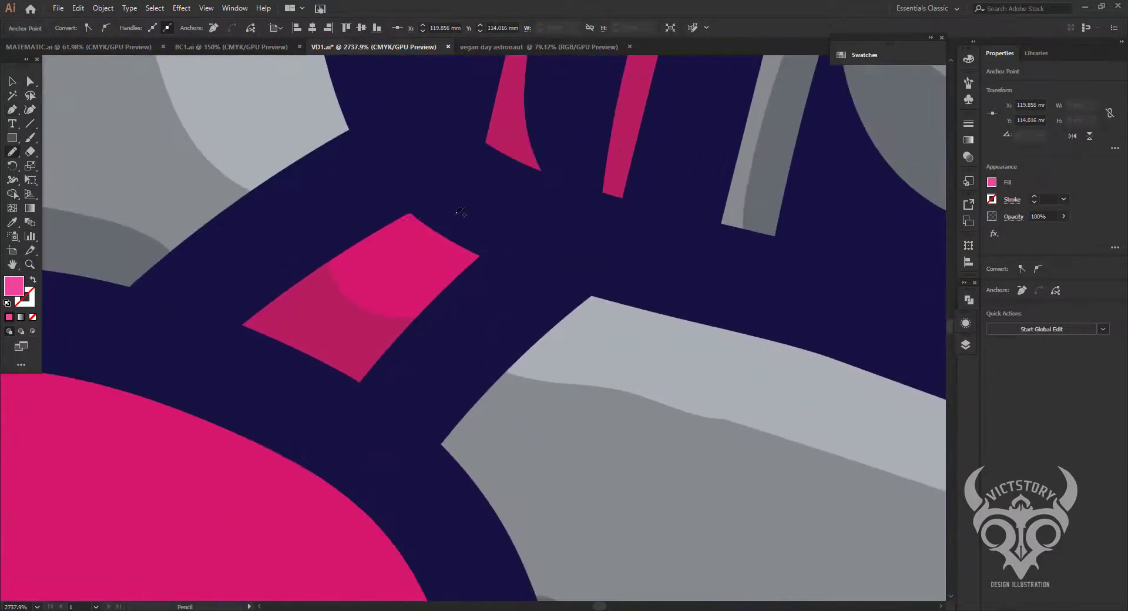
scroll(487, 238, down, 2)
Drag an anchor of the grey fur shape to reshape its inner curve.
key(a)
click(418, 387)
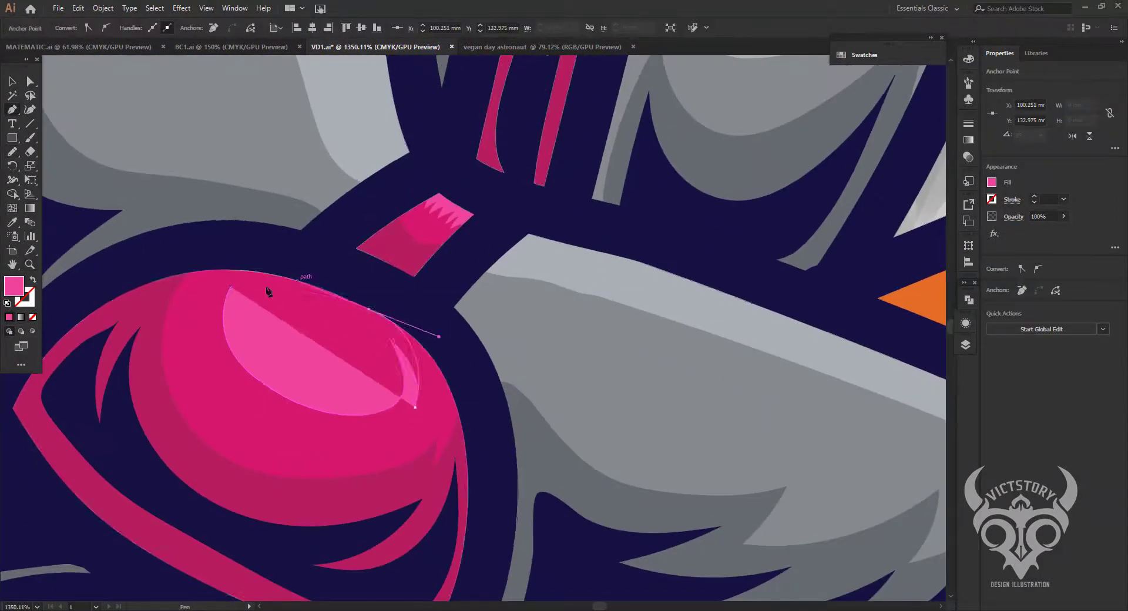
scroll(368, 312, down, 1)
scroll(436, 334, up, 2)
scroll(435, 334, left, 5)
scroll(402, 331, left, 3)
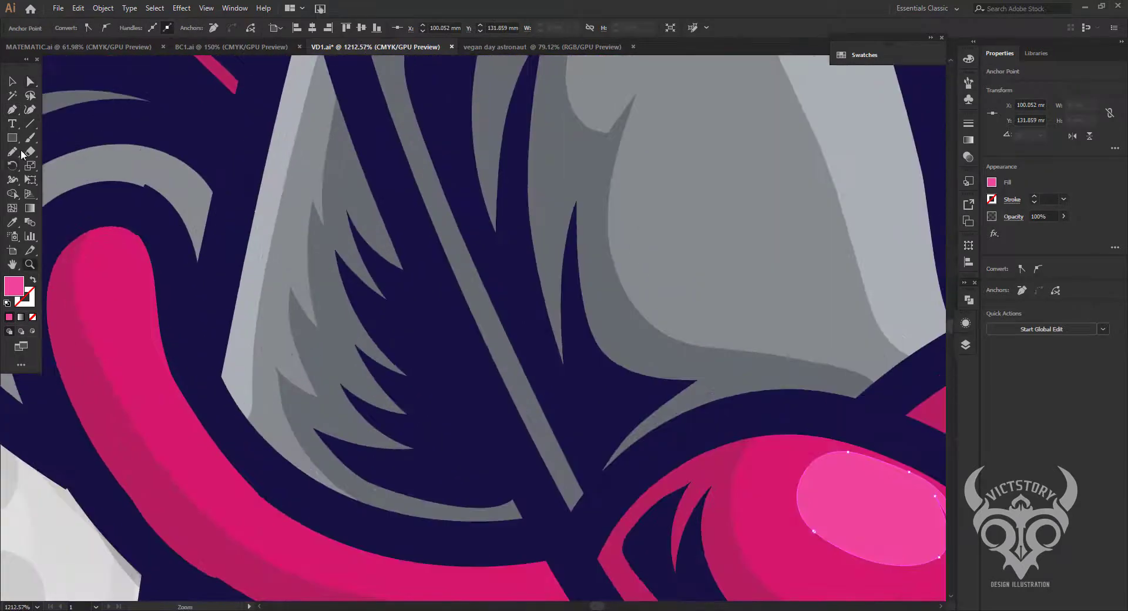
scroll(181, 411, up, 3)
key(a)
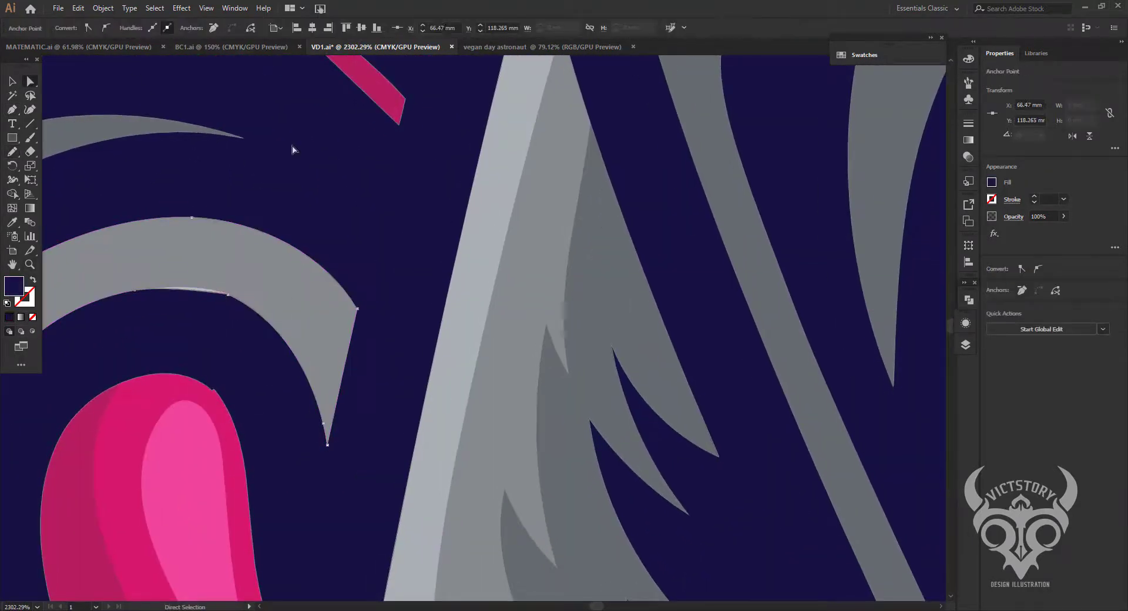
click(228, 297)
drag(227, 298, 266, 302)
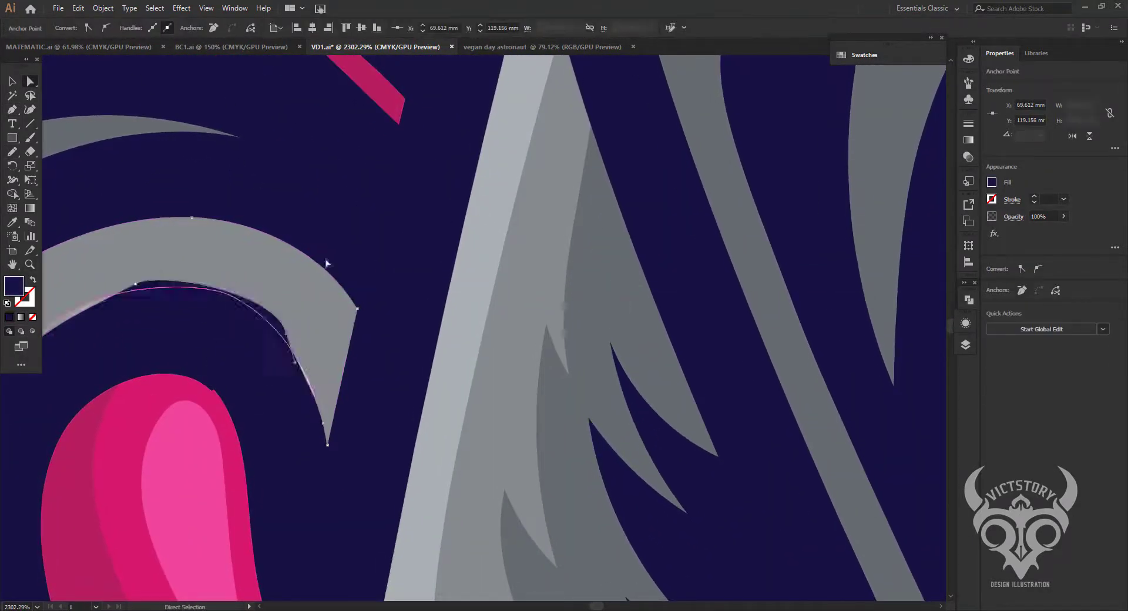
Fit the whole astronaut in view with nothing selected, ready to sketch the Pencil outline.
key(ctrl+0)
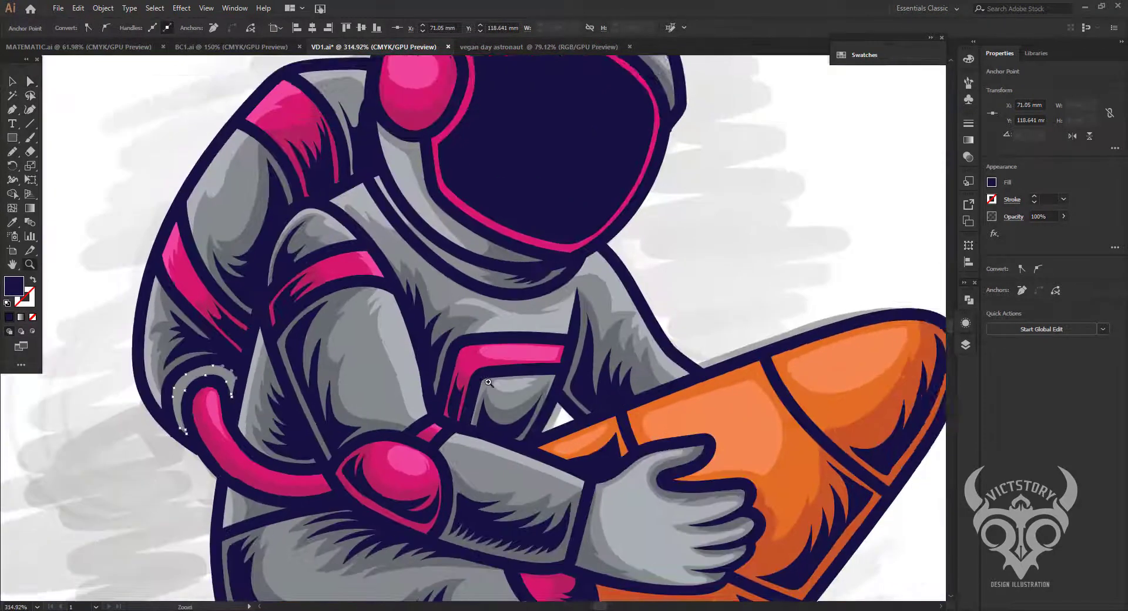
click(491, 474)
scroll(491, 474, up, 5)
key(n)
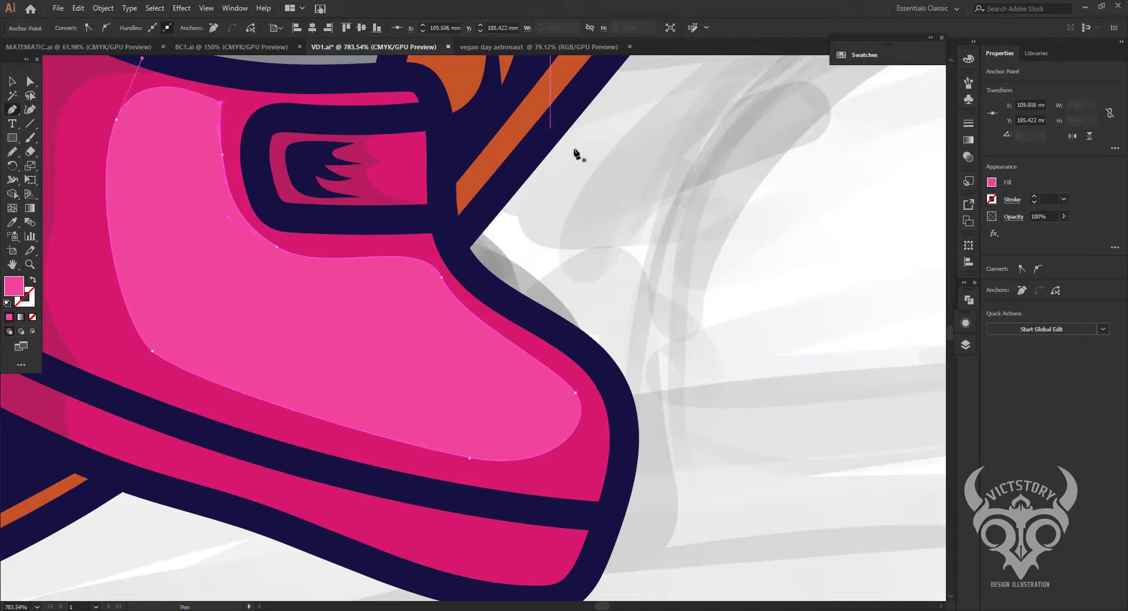
key(z)
scroll(483, 340, down, 5)
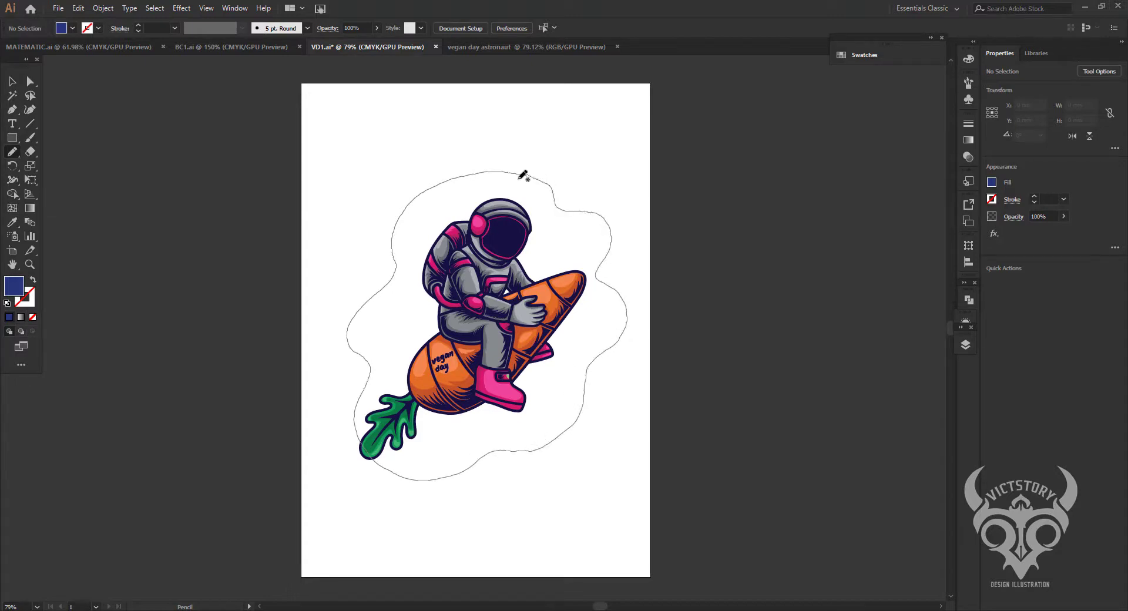
Close the blob outline, attempt to join its end points, then delete the blob.
drag(523, 175, 527, 176)
click(531, 205)
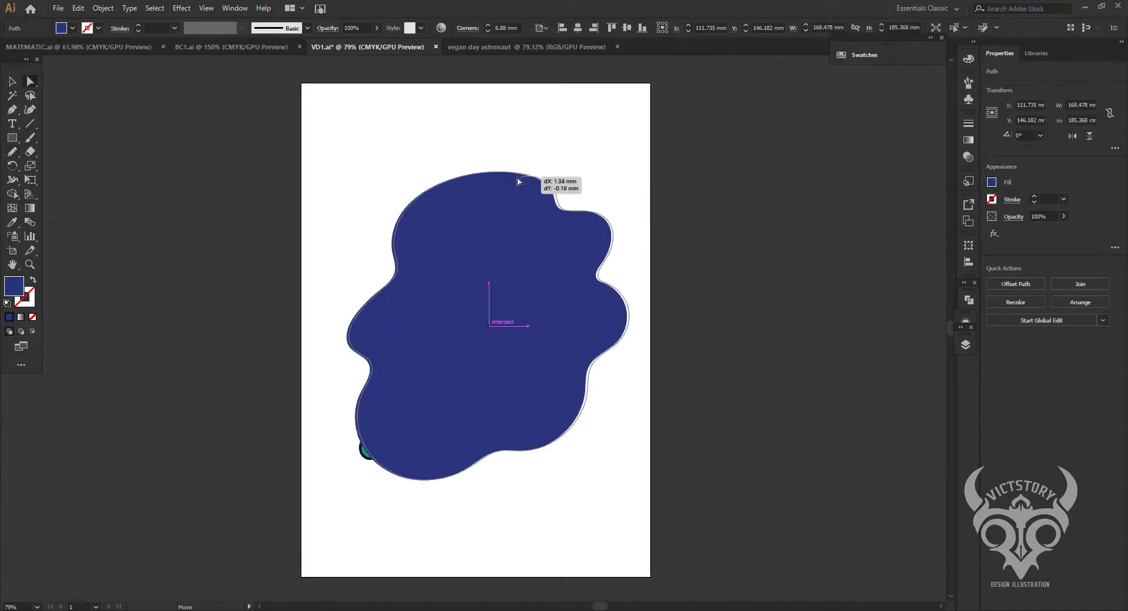
click(529, 175)
key(ctrl+j)
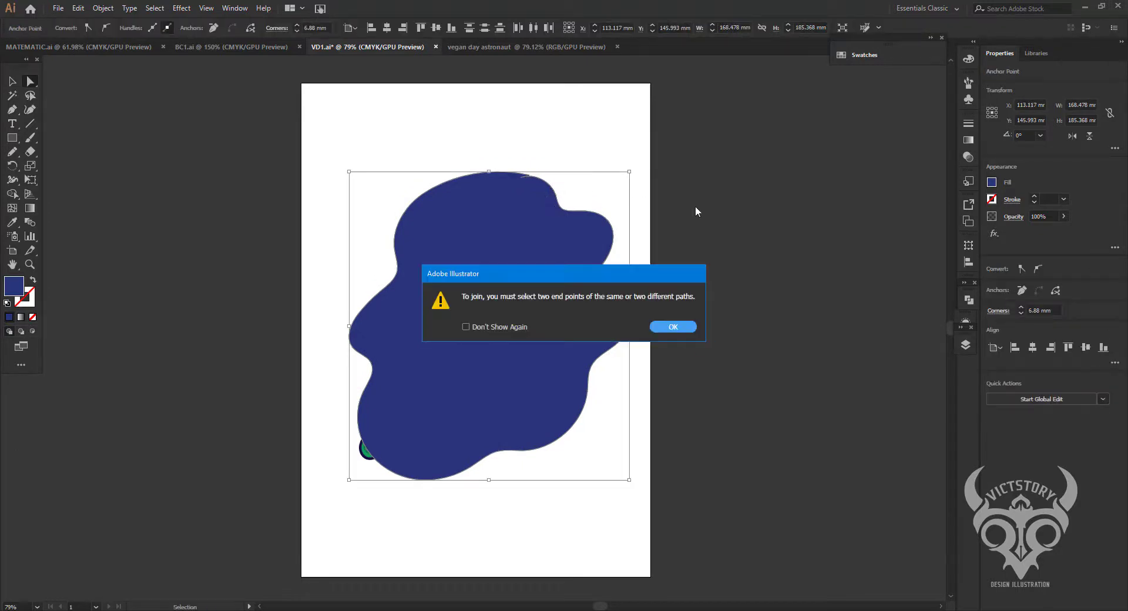
click(667, 327)
click(970, 299)
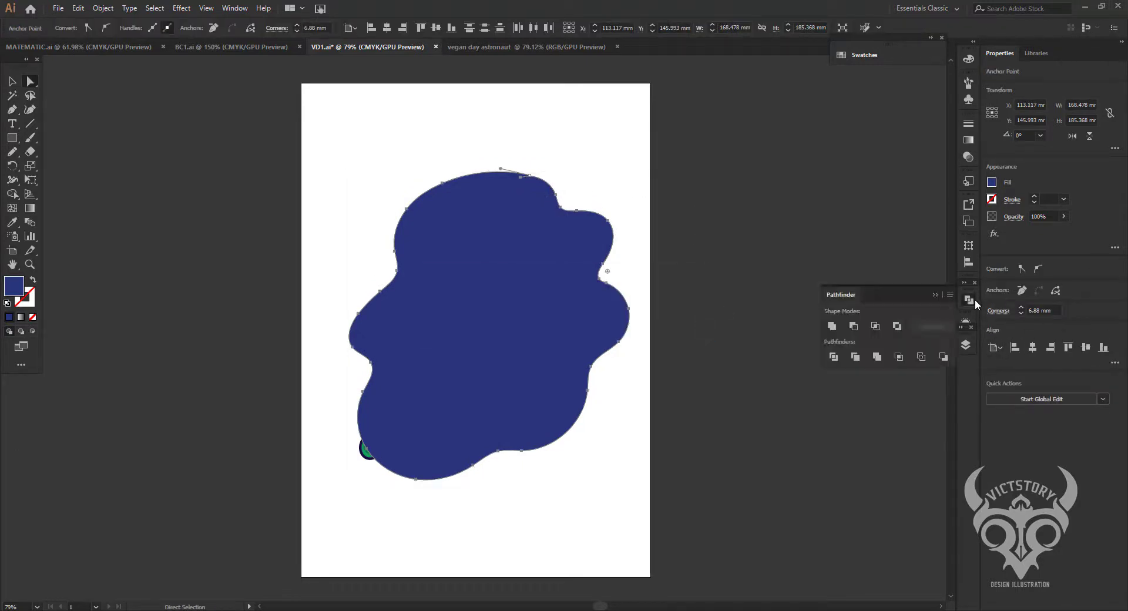
click(843, 328)
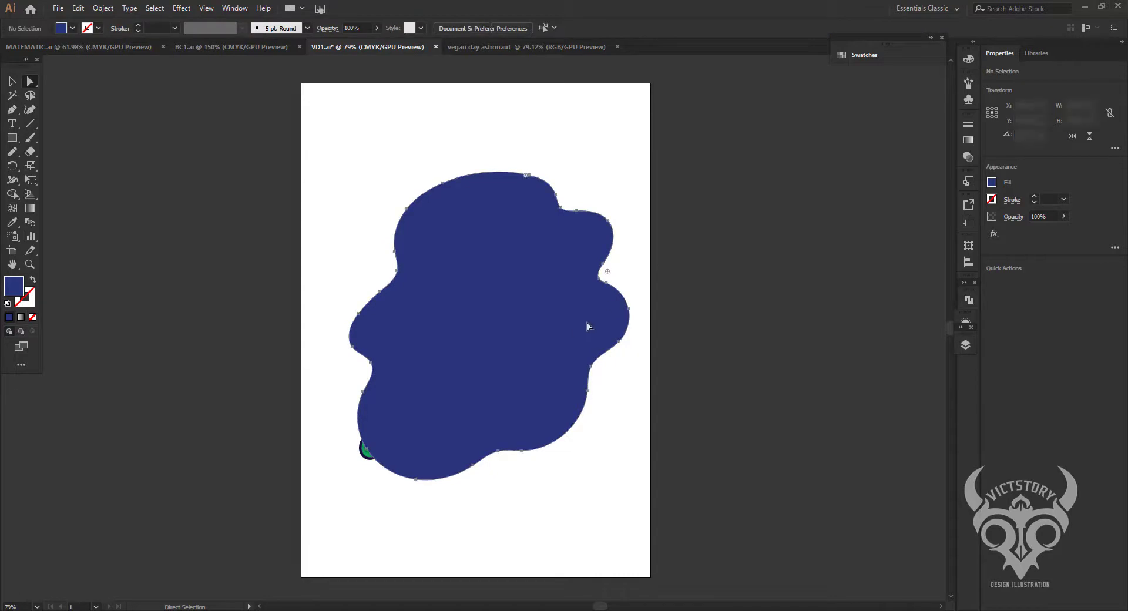
key(Delete)
Restore the deleted blob with undo on Layer 4 and zoom in on the artwork.
click(965, 345)
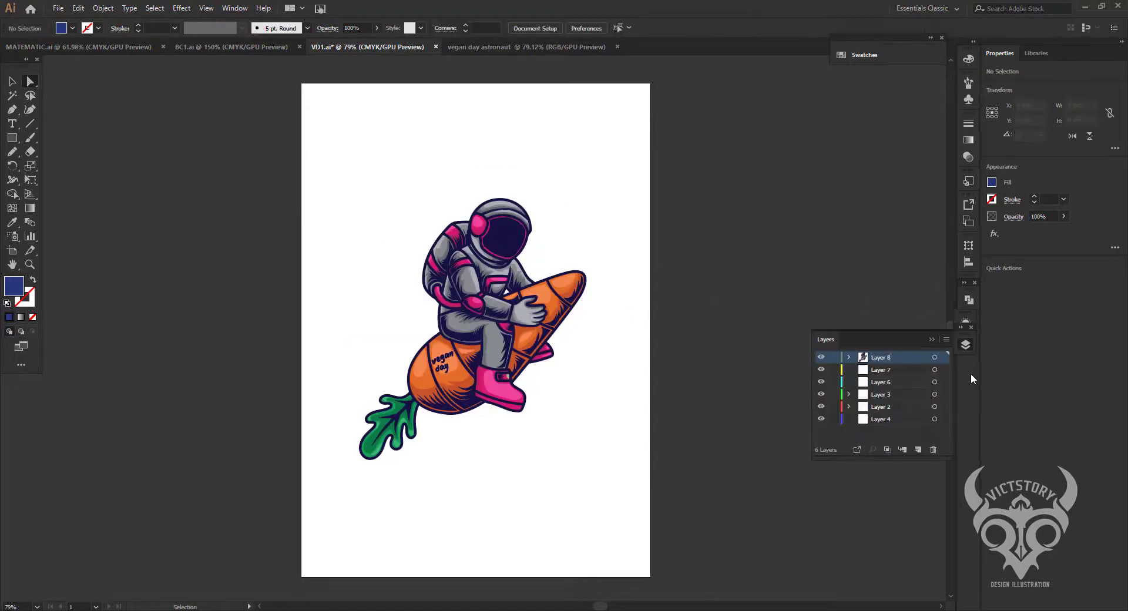
click(903, 421)
key(ctrl+z)
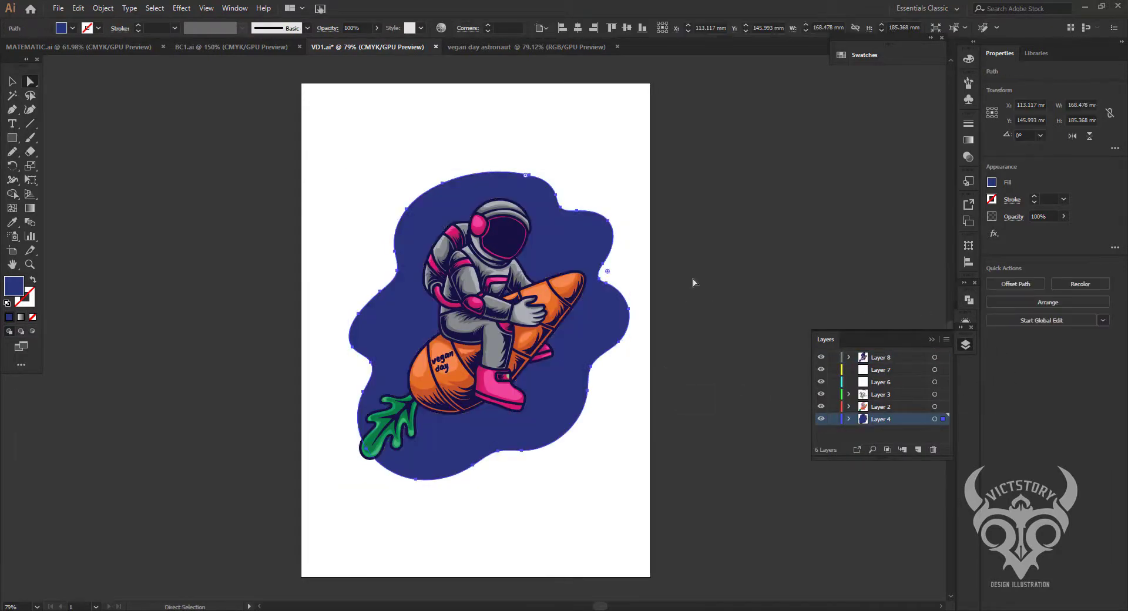
click(755, 226)
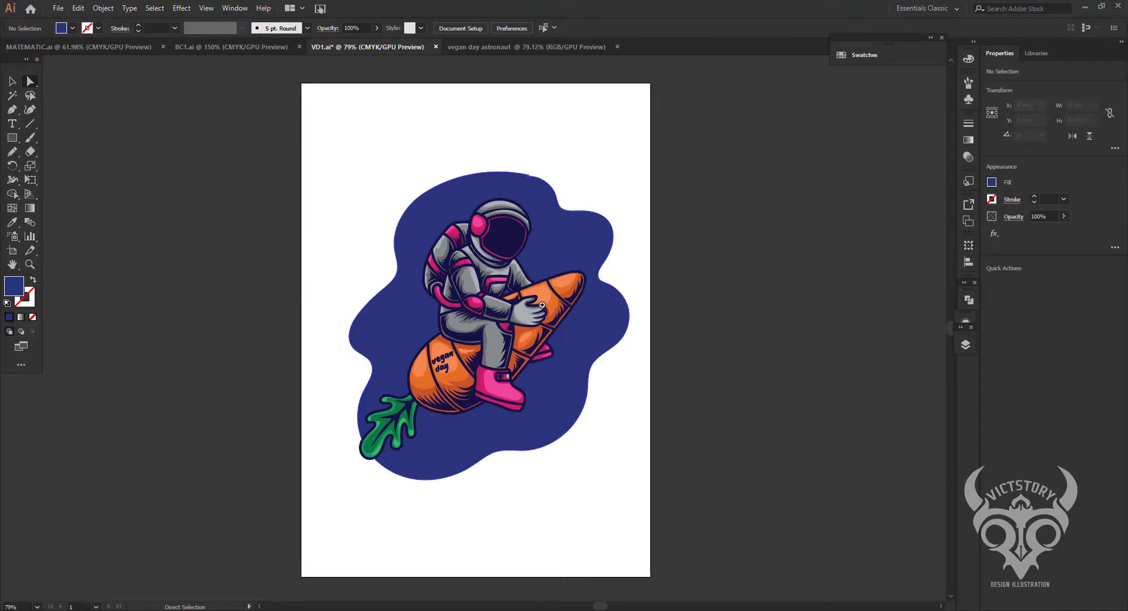
key(z)
click(543, 306)
click(518, 331)
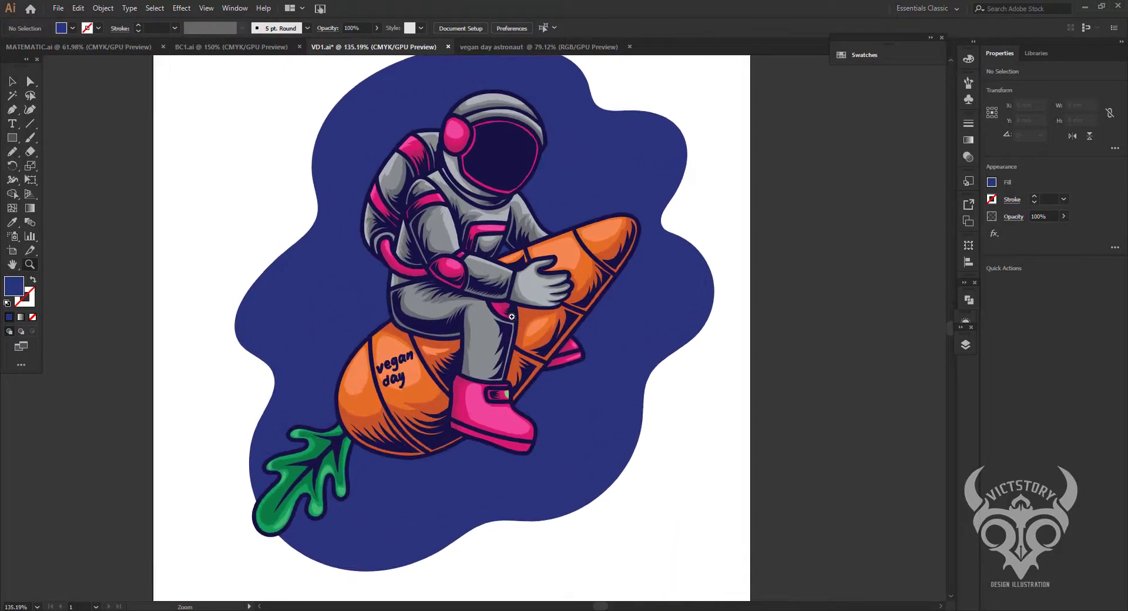
scroll(511, 316, up, 2)
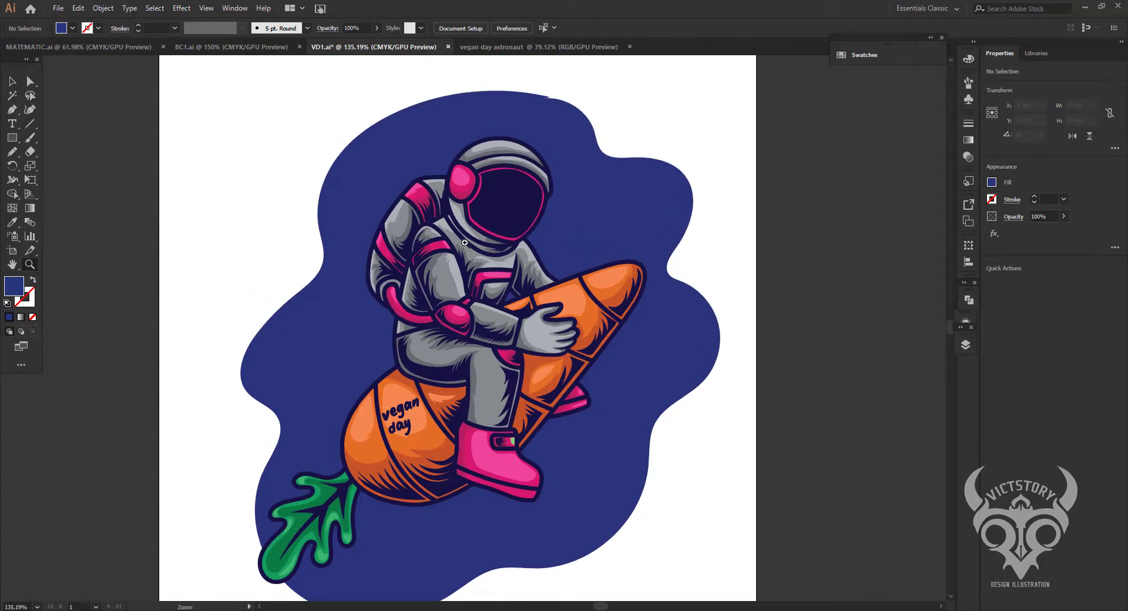
Pull a top-edge anchor of the blob down into a small pointed notch.
click(30, 81)
click(579, 106)
scroll(580, 106, up, 5)
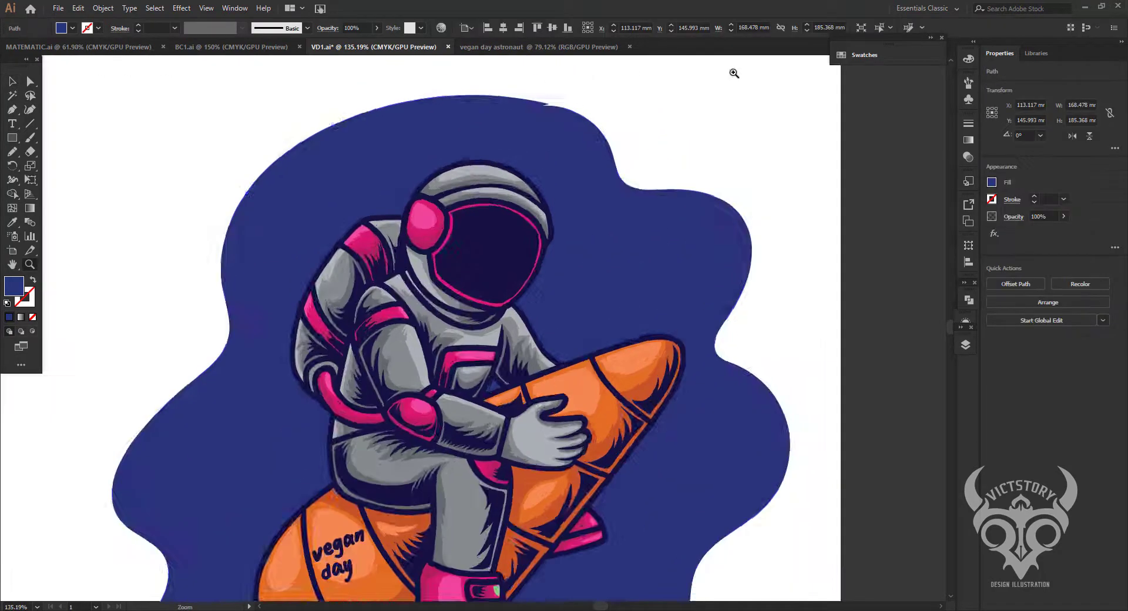
drag(524, 141, 481, 167)
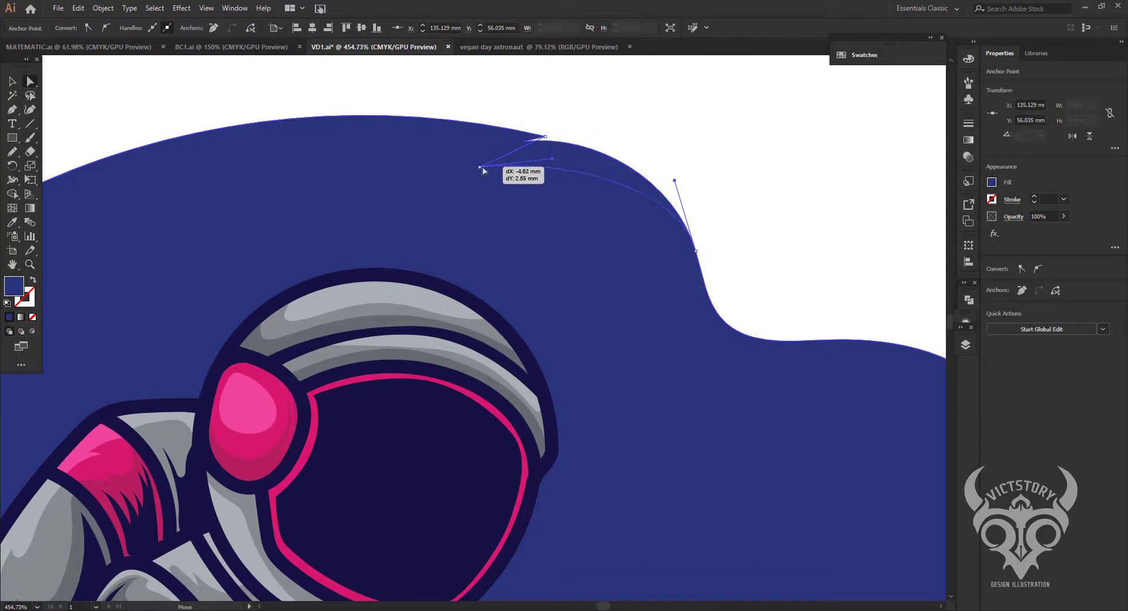
mouse_move(553, 162)
mouse_down()
mouse_move(583, 143)
mouse_move(549, 144)
mouse_up()
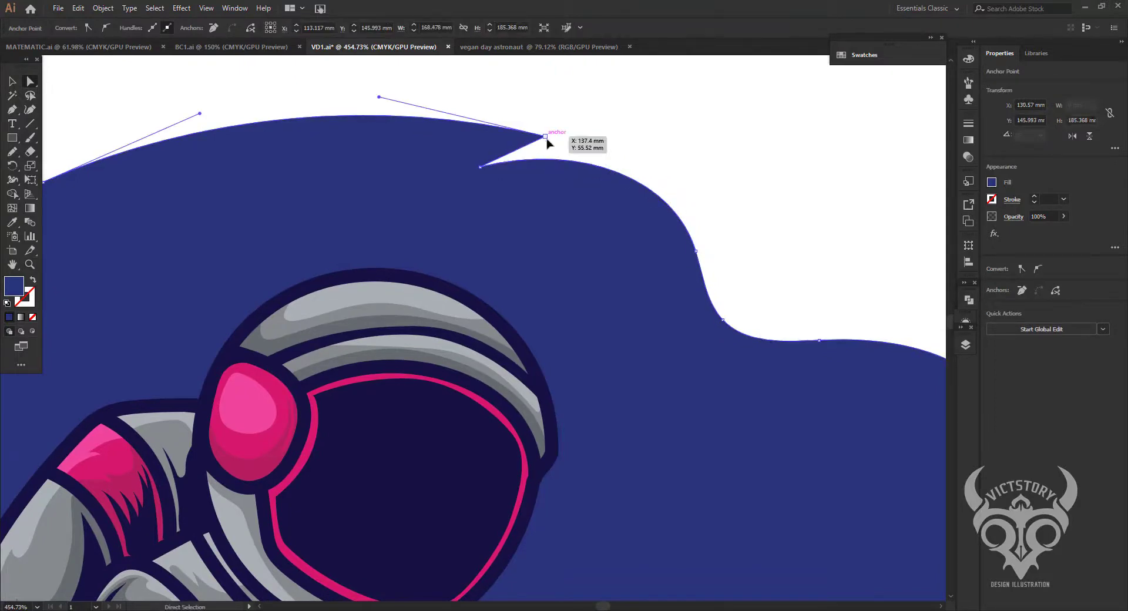
ctrl+alt+click(516, 153)
key(ctrl+0)
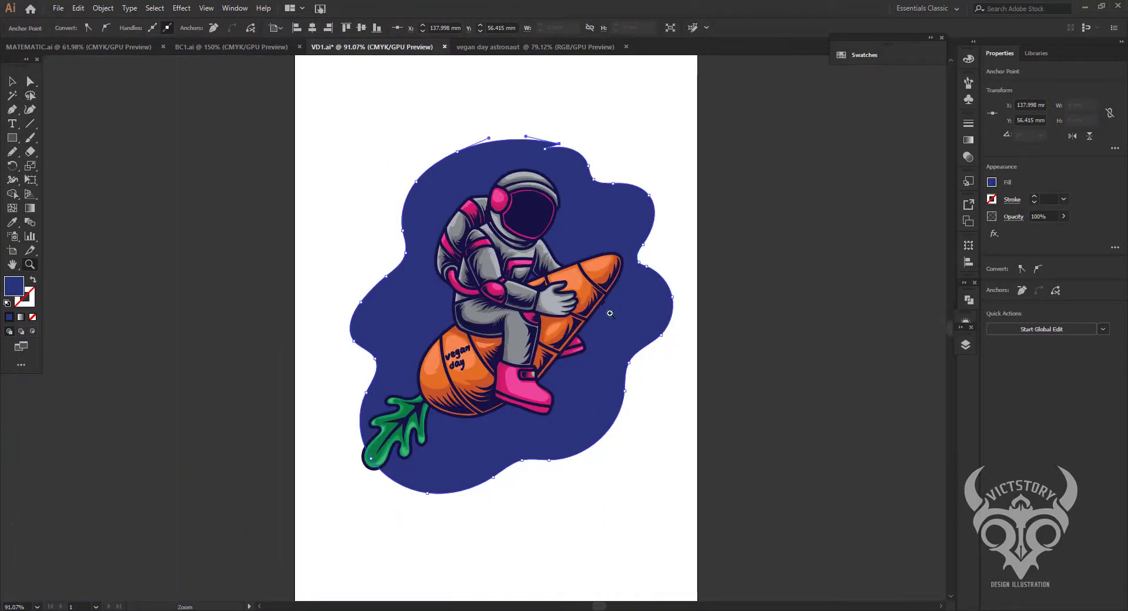
Try a Pencil cut-in on the blob's left edge, undo it and deselect.
click(364, 352)
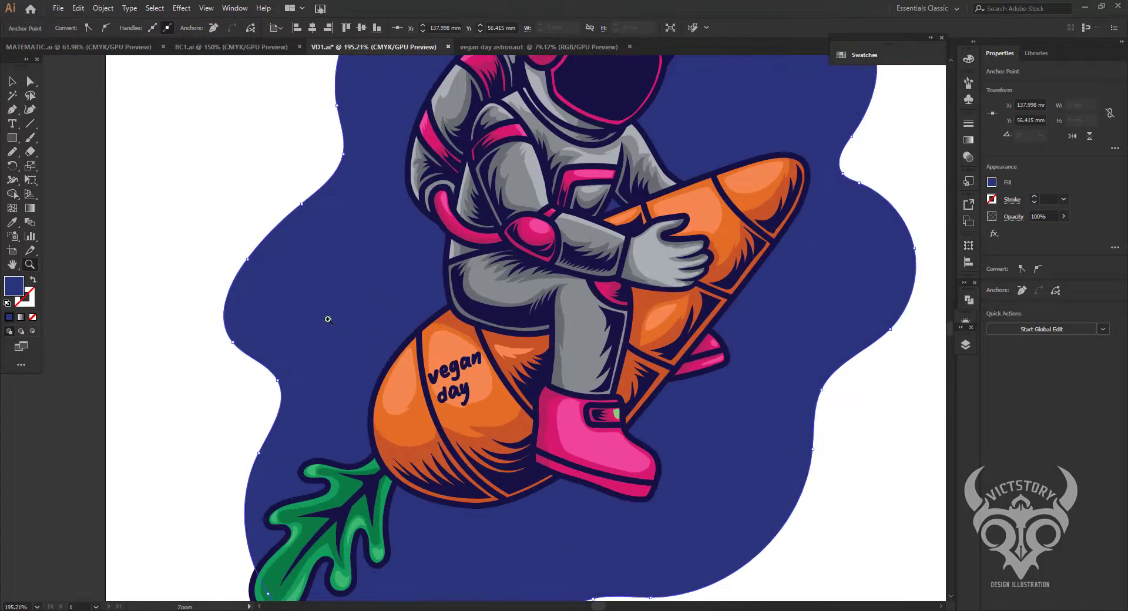
drag(297, 363, 303, 363)
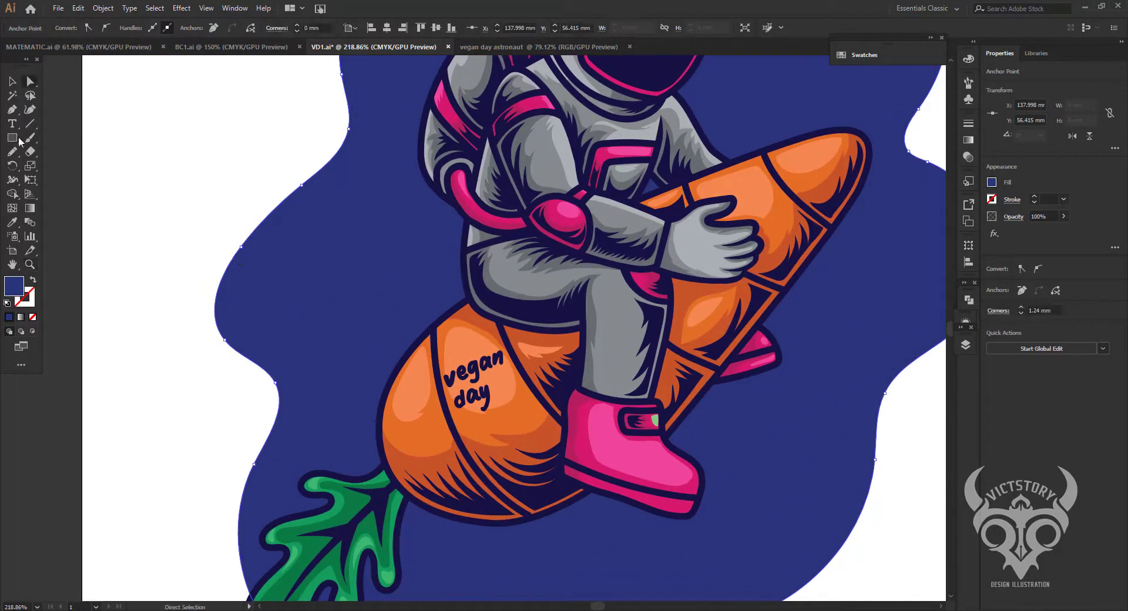
key(n)
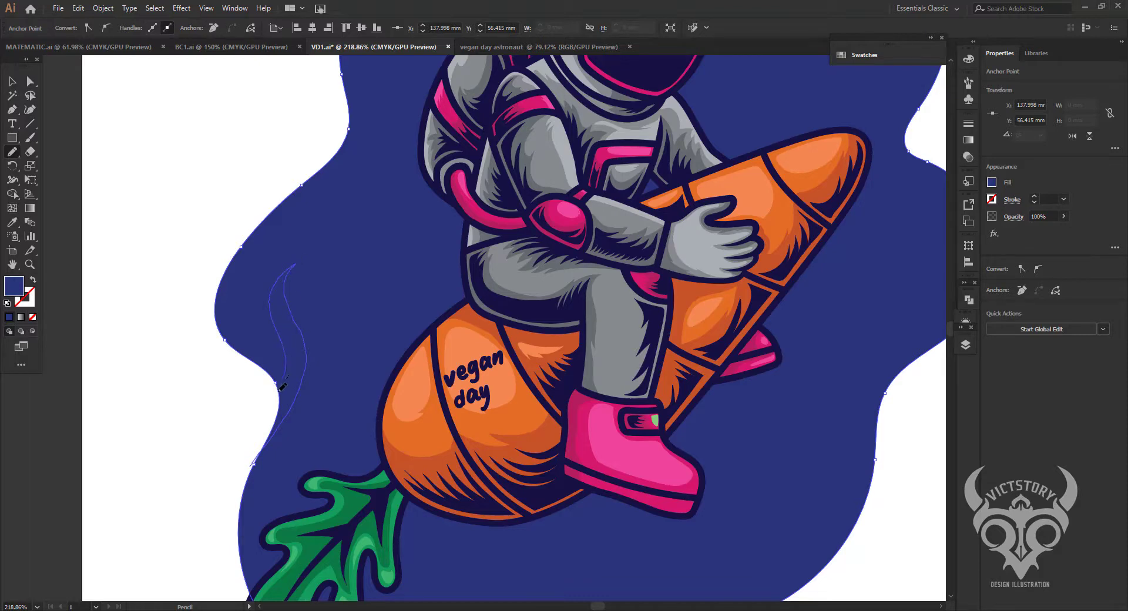
drag(254, 461, 253, 461)
key(a)
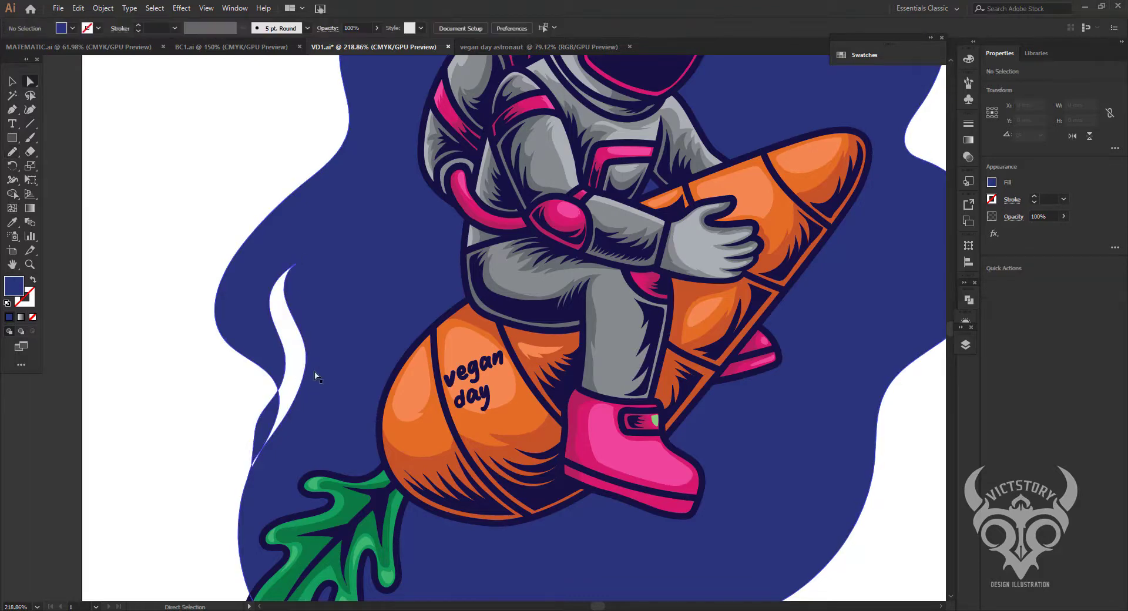
key(ctrl+z)
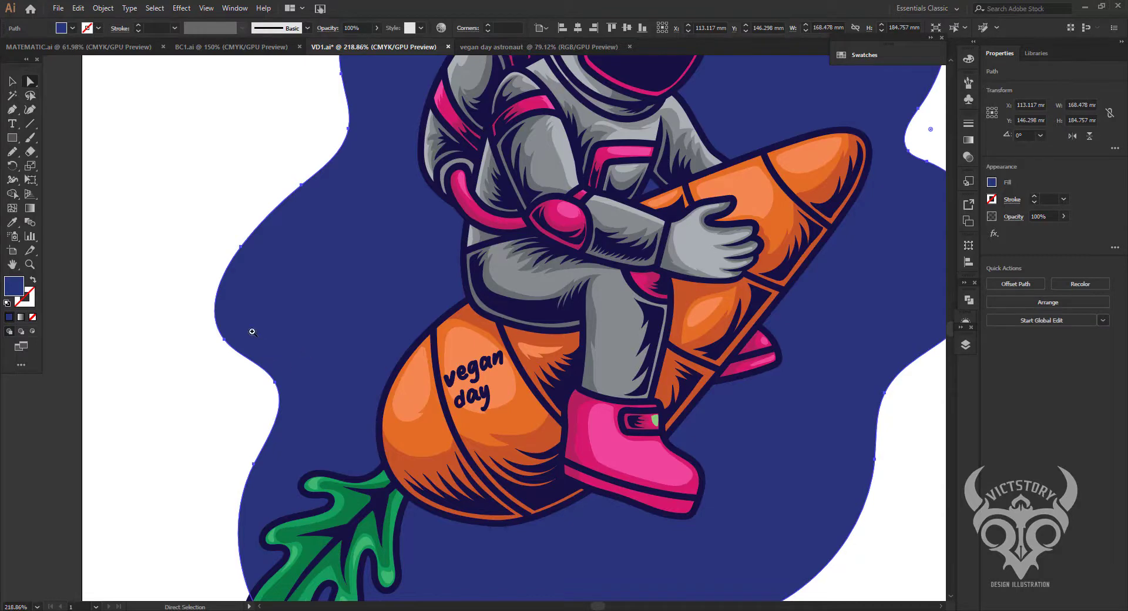
scroll(252, 332, down, 4)
key(v)
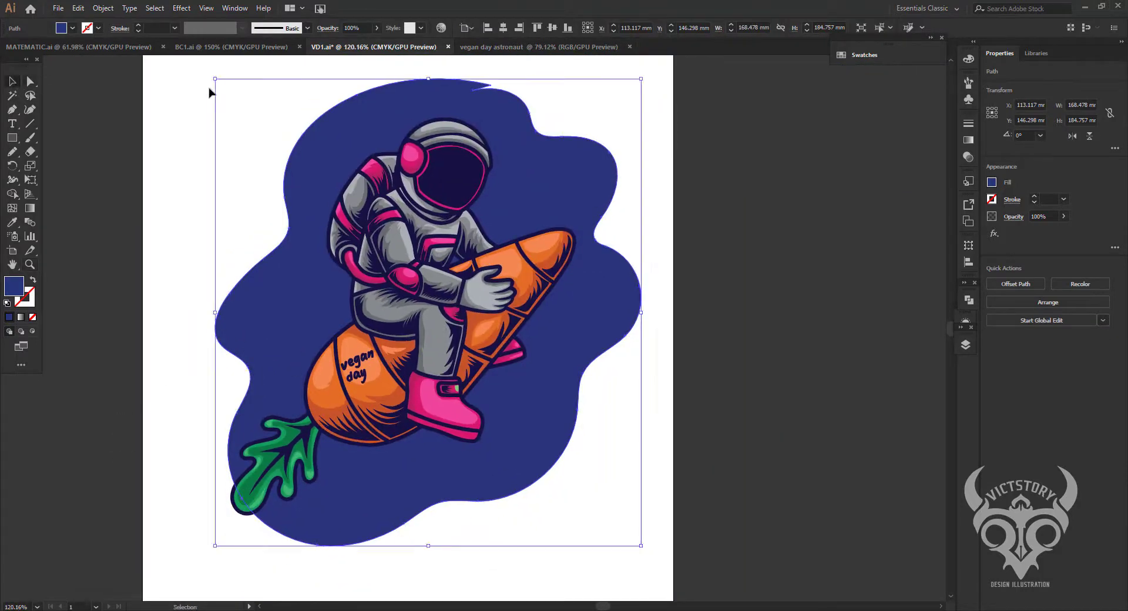
click(766, 217)
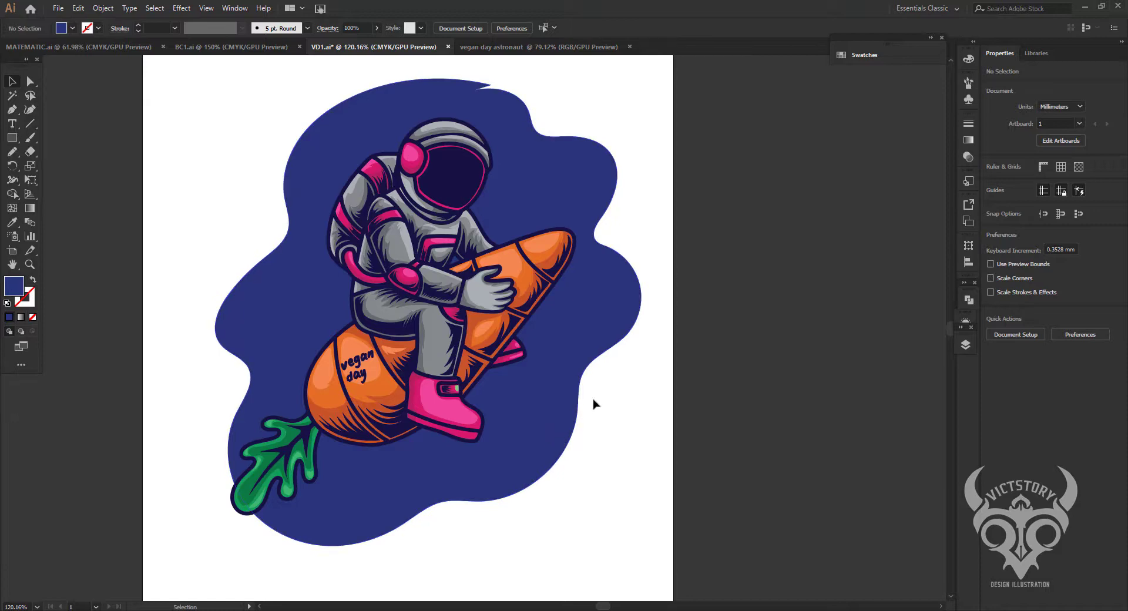
Rename the top layer 'outline' and draw an artboard-sized rectangle on Layer 4.
click(965, 345)
double_click(880, 357)
text(outline)
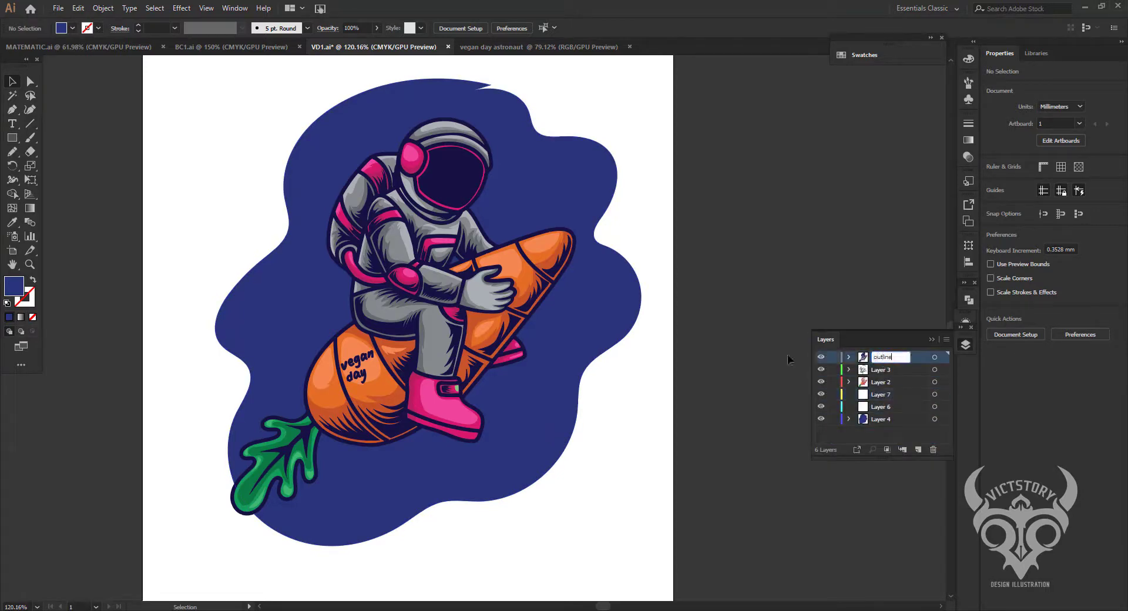
click(881, 419)
key(ctrl+0)
key(m)
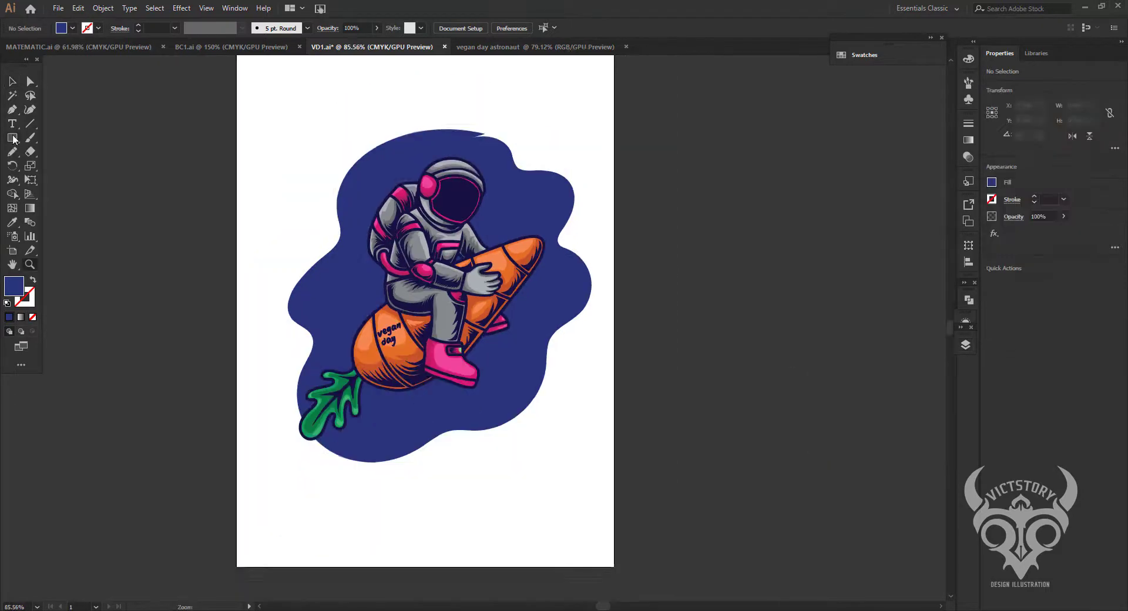
drag(246, 57, 636, 565)
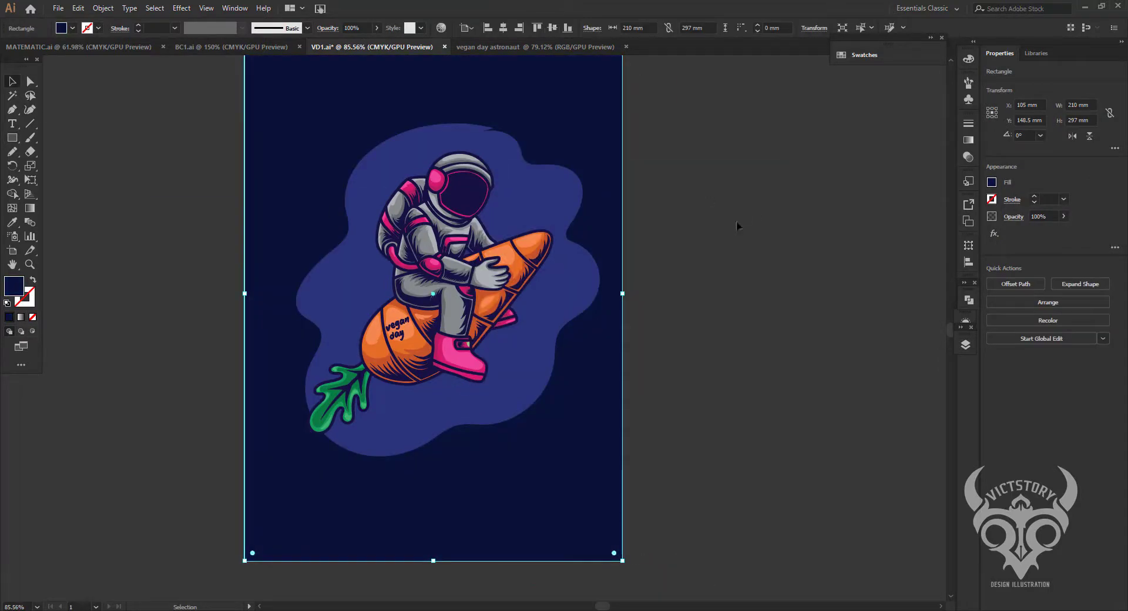
Lock the background rectangle's layer, select Layer 7 and zoom in on the blob.
click(964, 344)
click(833, 418)
click(883, 395)
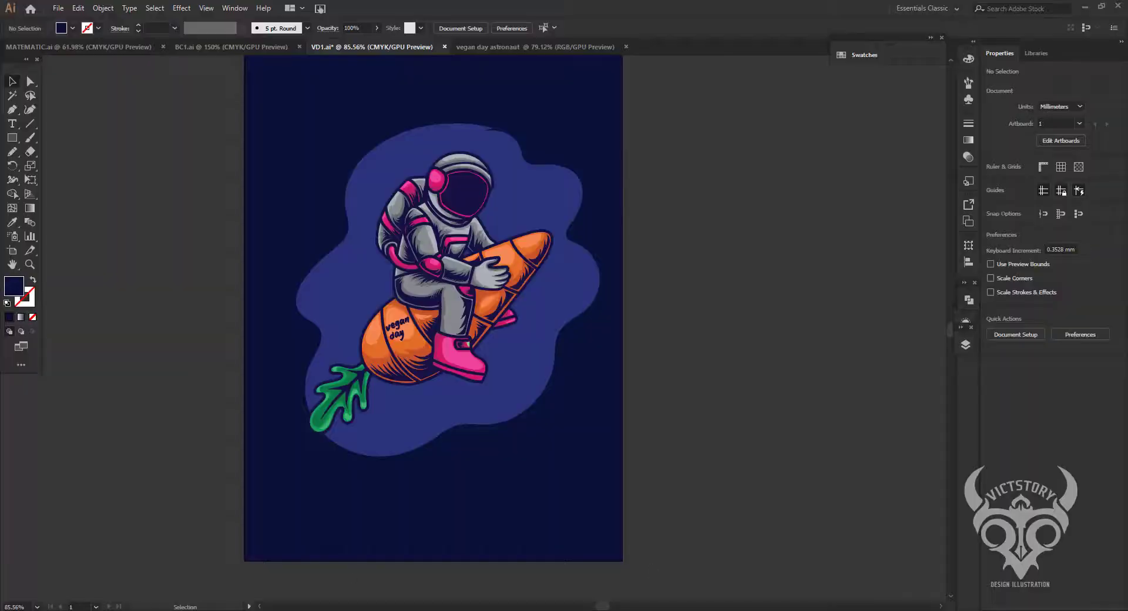
key(z)
drag(574, 233, 634, 209)
key(a)
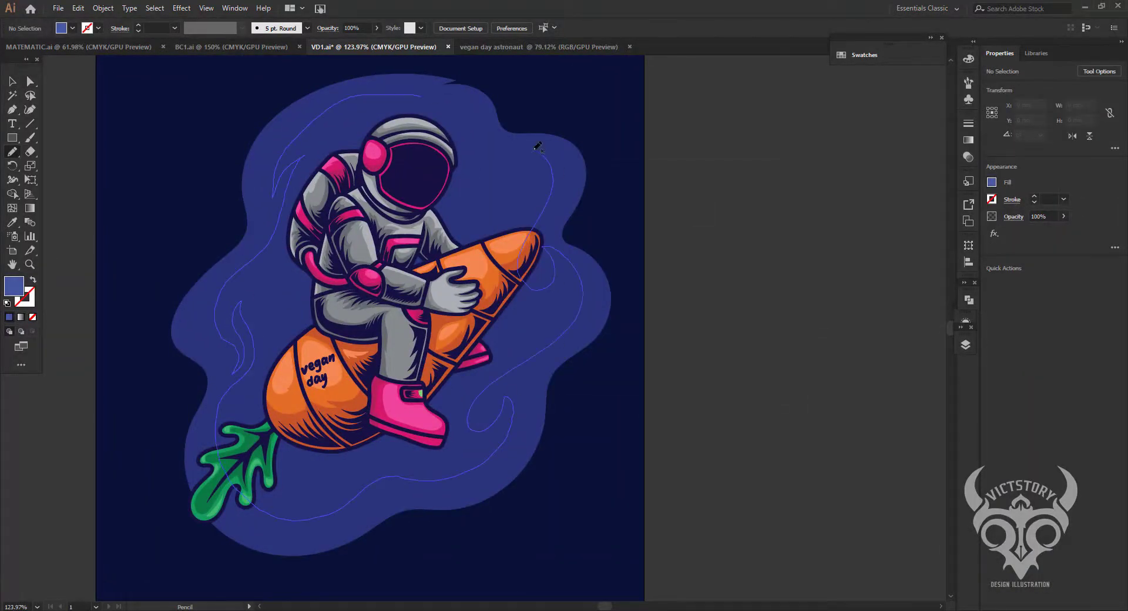
drag(411, 109, 620, 279)
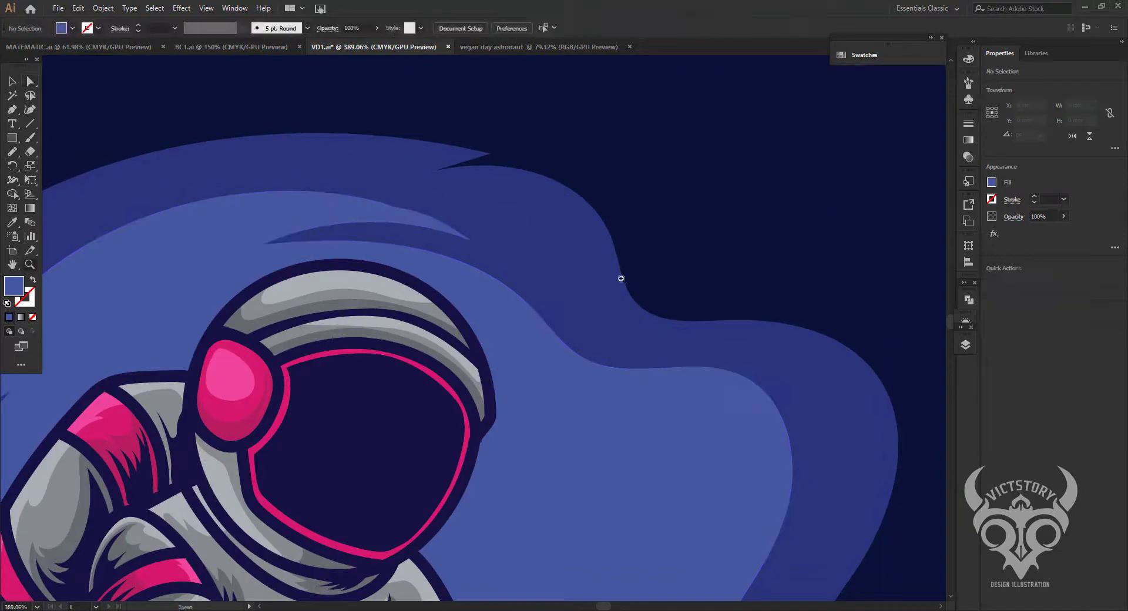
Eyedrop the blob's navy colour onto the inner blob shape, then deselect it.
key(ctrl+0)
click(529, 381)
key(i)
click(622, 246)
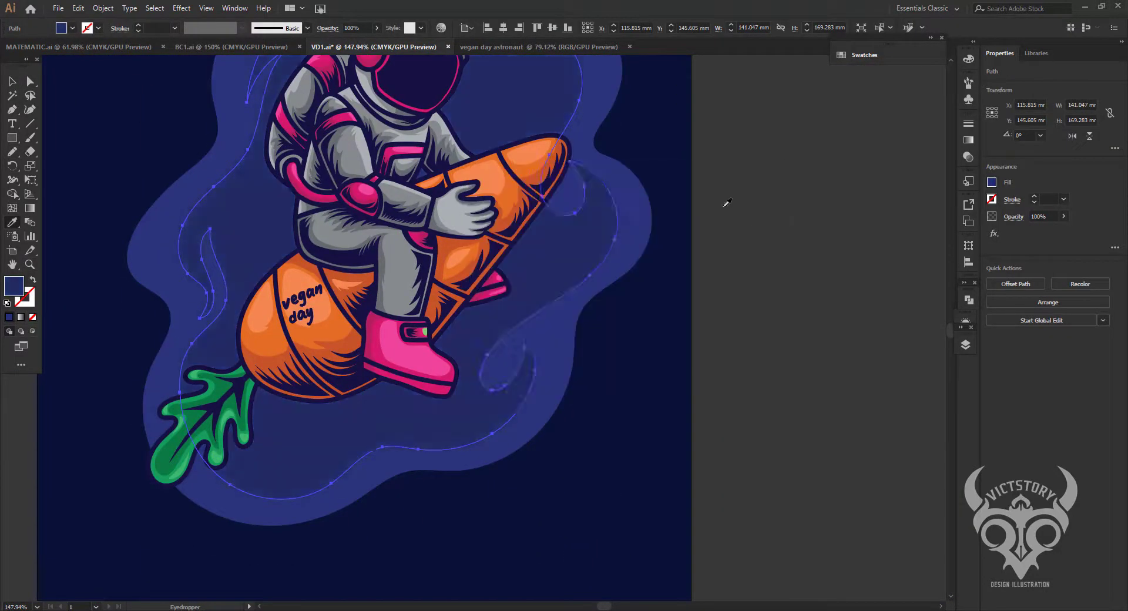
scroll(726, 202, up, 5)
key(ctrl+shift+a)
scroll(640, 264, down, 3)
key(v)
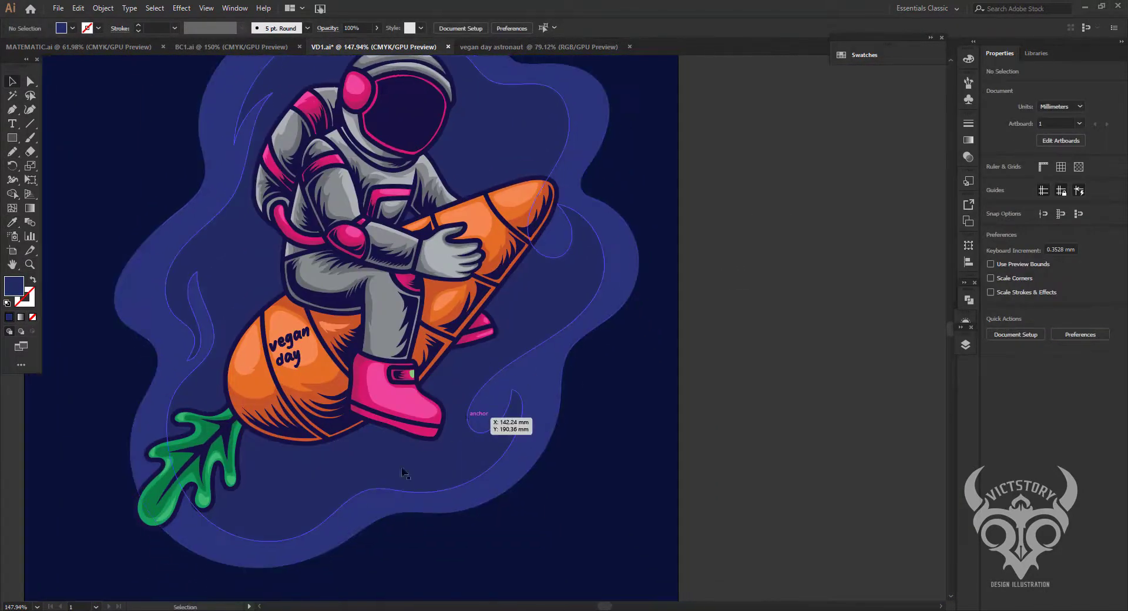
key(z)
drag(347, 495, 454, 424)
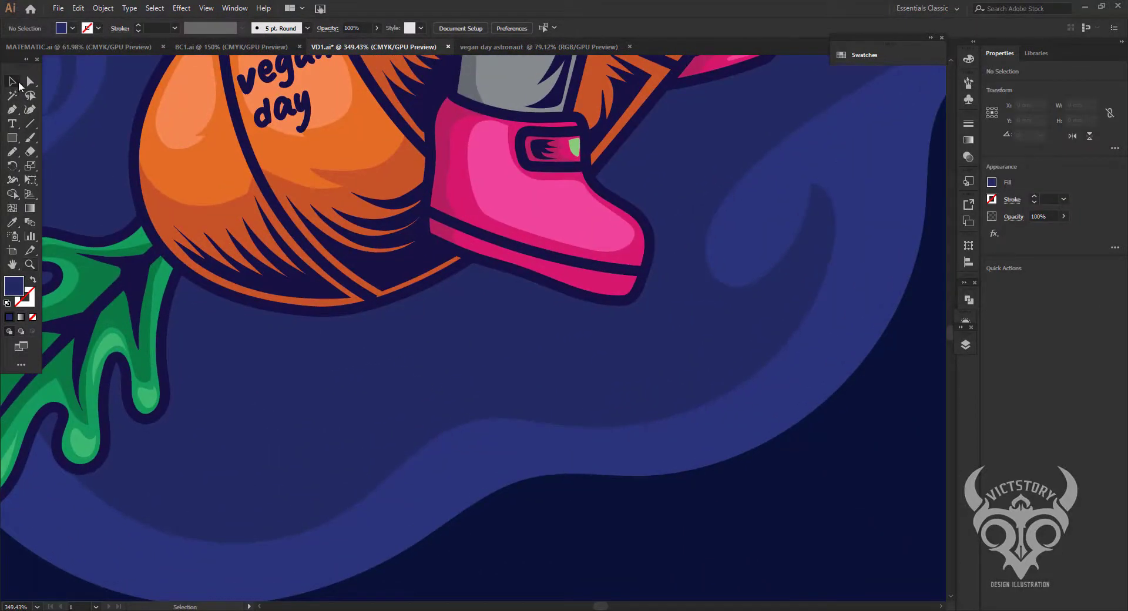
Select Layer 7 and choose a brighter blue fill colour.
click(965, 346)
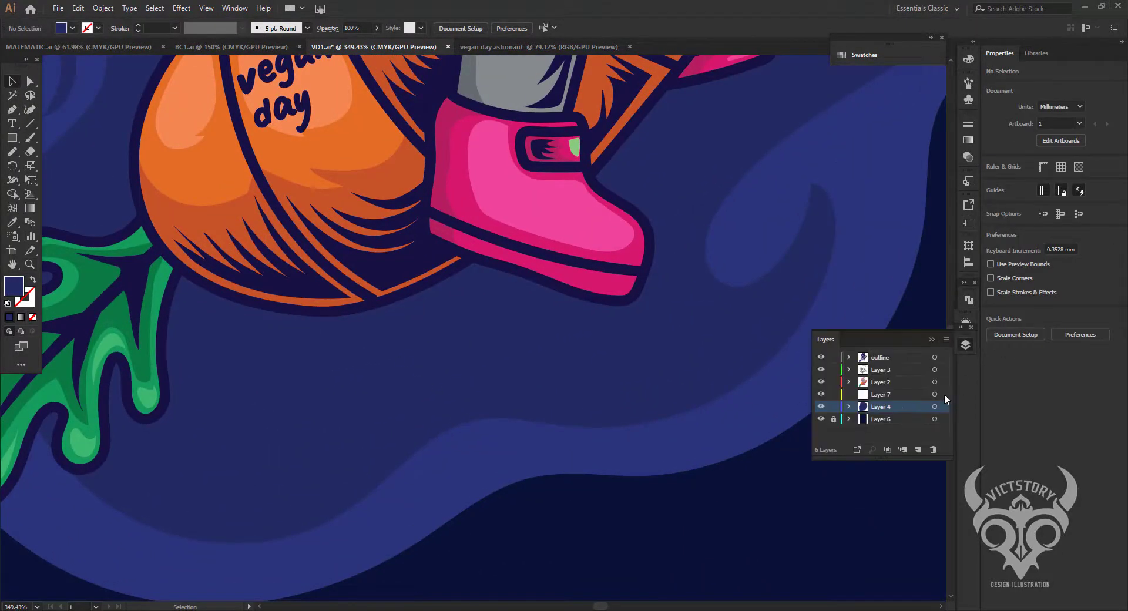
click(891, 396)
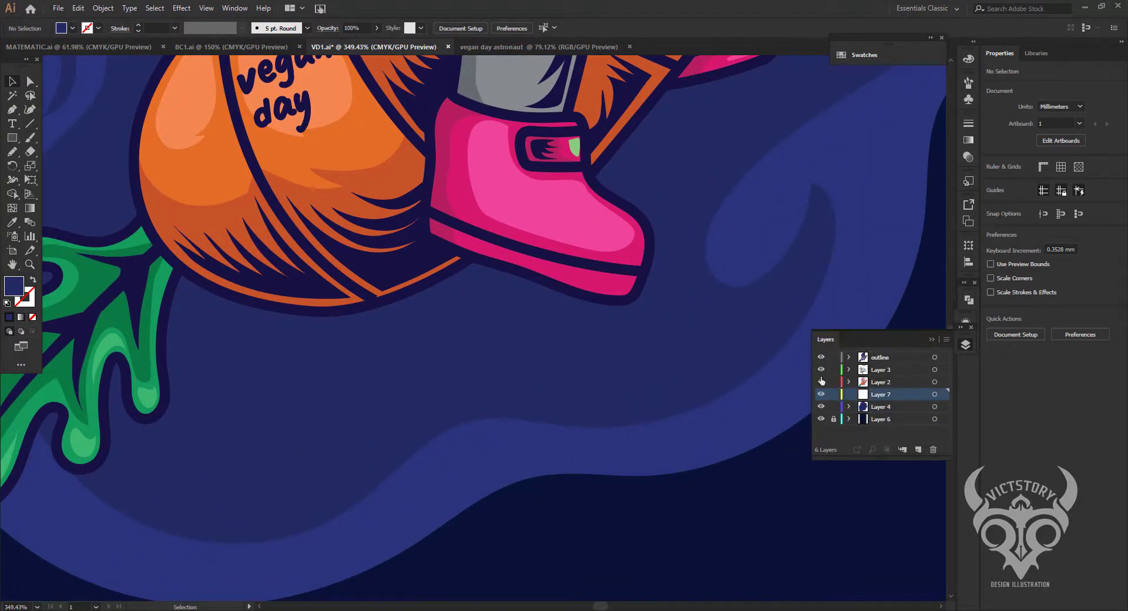
double_click(18, 289)
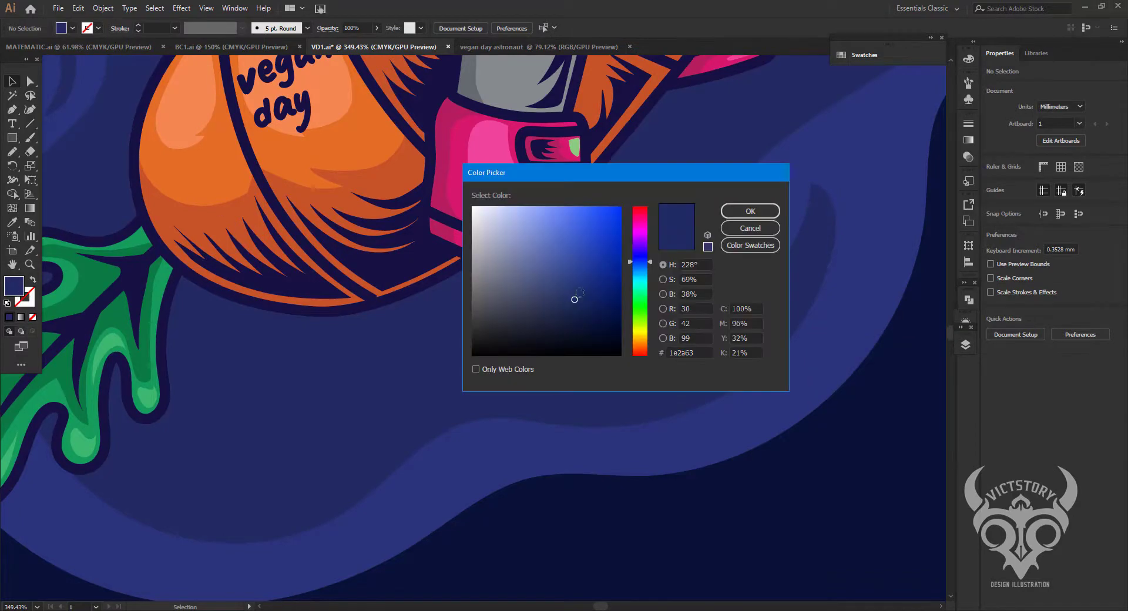
click(570, 281)
click(751, 211)
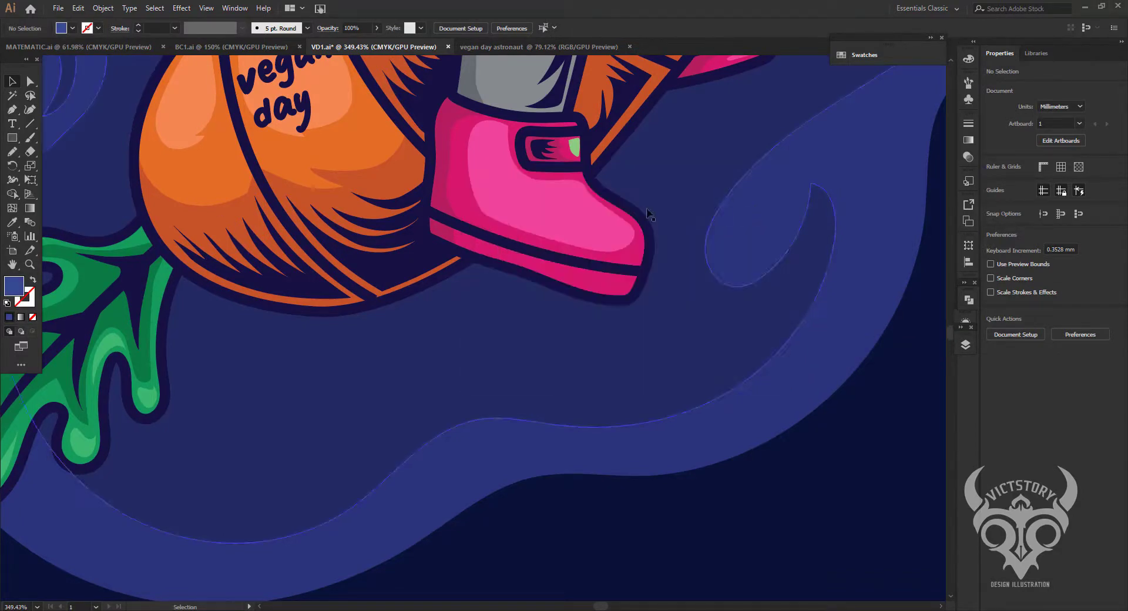
Draw a blue ellipse below the carrot, nudge it left and enlarge it slightly.
drag(12, 137, 62, 137)
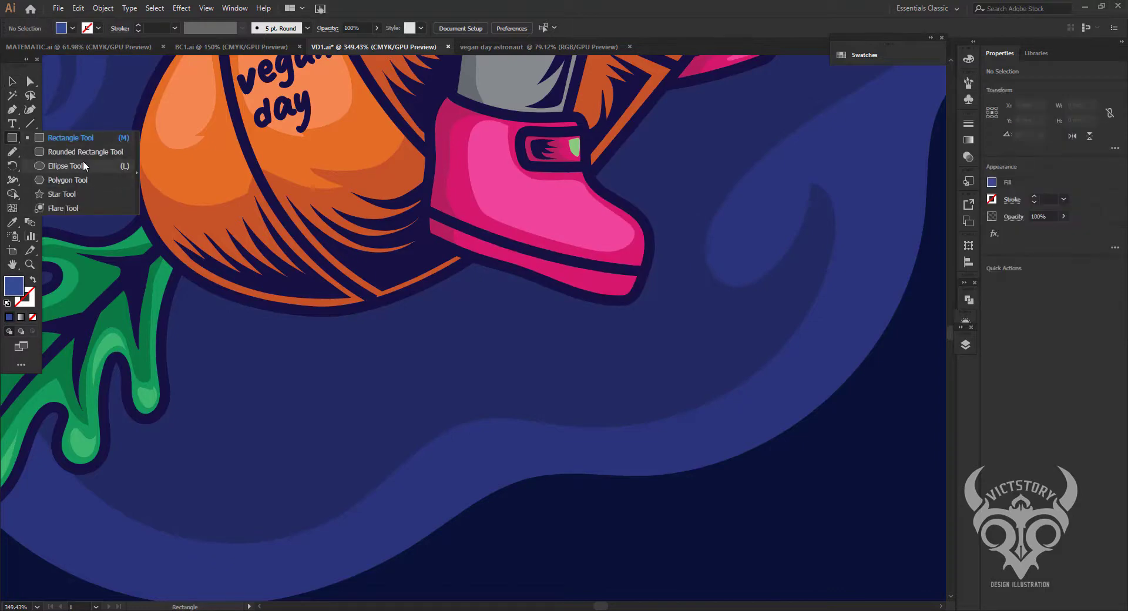
click(83, 166)
mouse_move(211, 340)
mouse_down()
mouse_move(455, 545)
mouse_move(448, 566)
mouse_up()
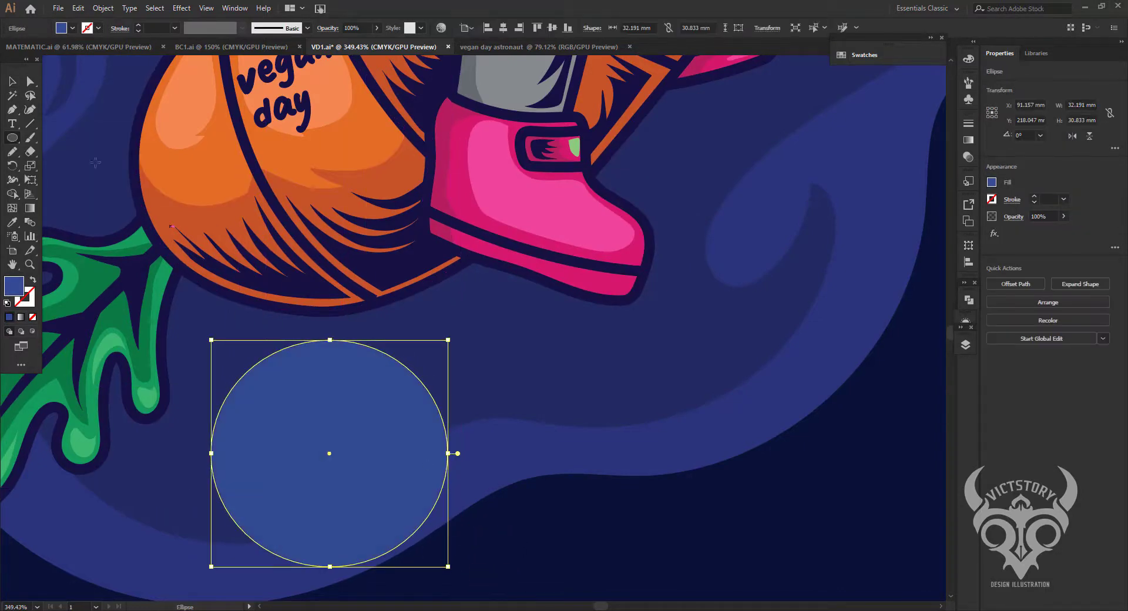
click(21, 82)
drag(341, 421, 317, 421)
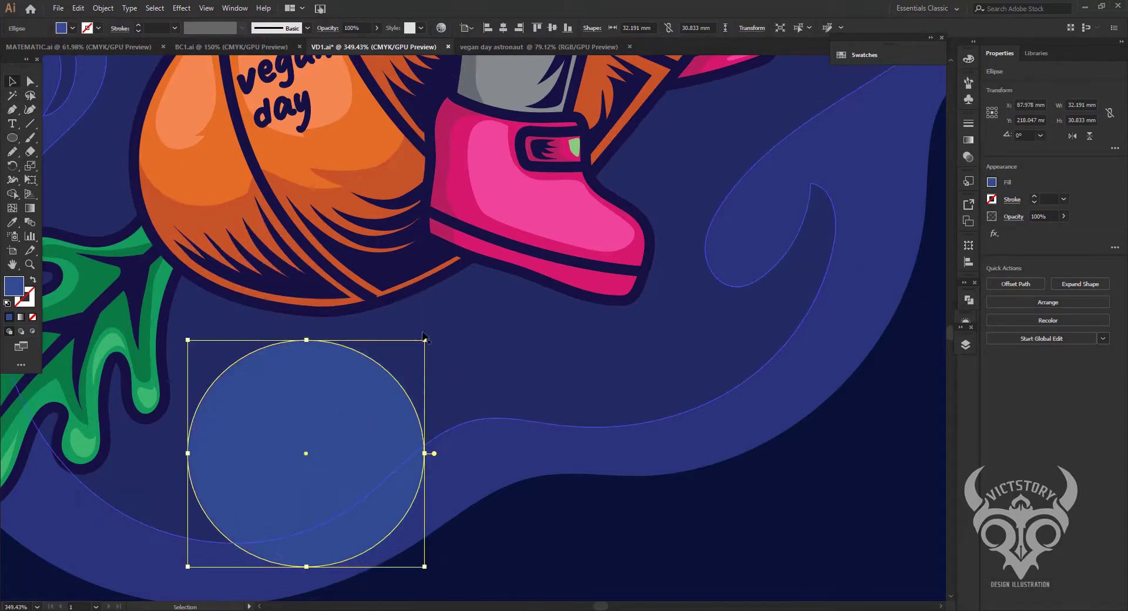
drag(424, 340, 441, 323)
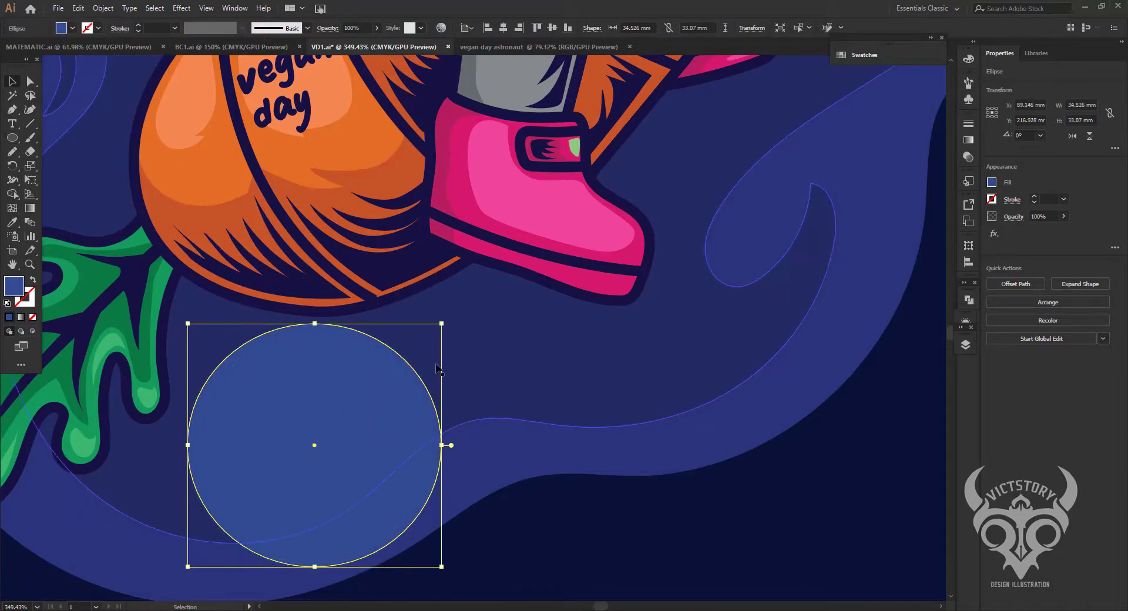
Cut a wavy Pencil shape from the circle's lower half with Pathfinder Minus Front.
key(n)
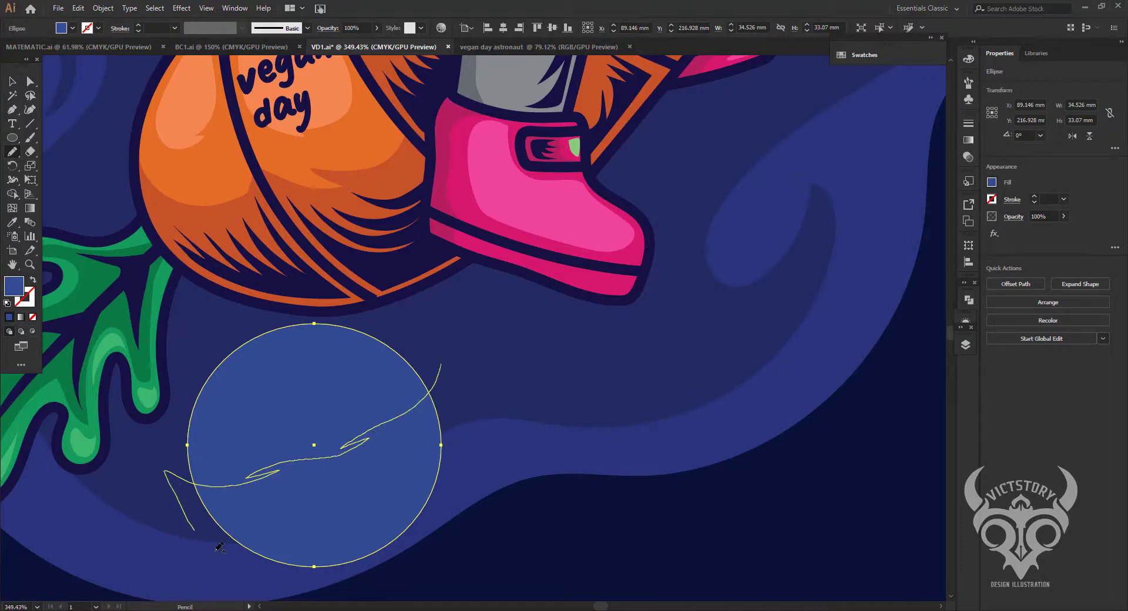
drag(446, 359, 442, 363)
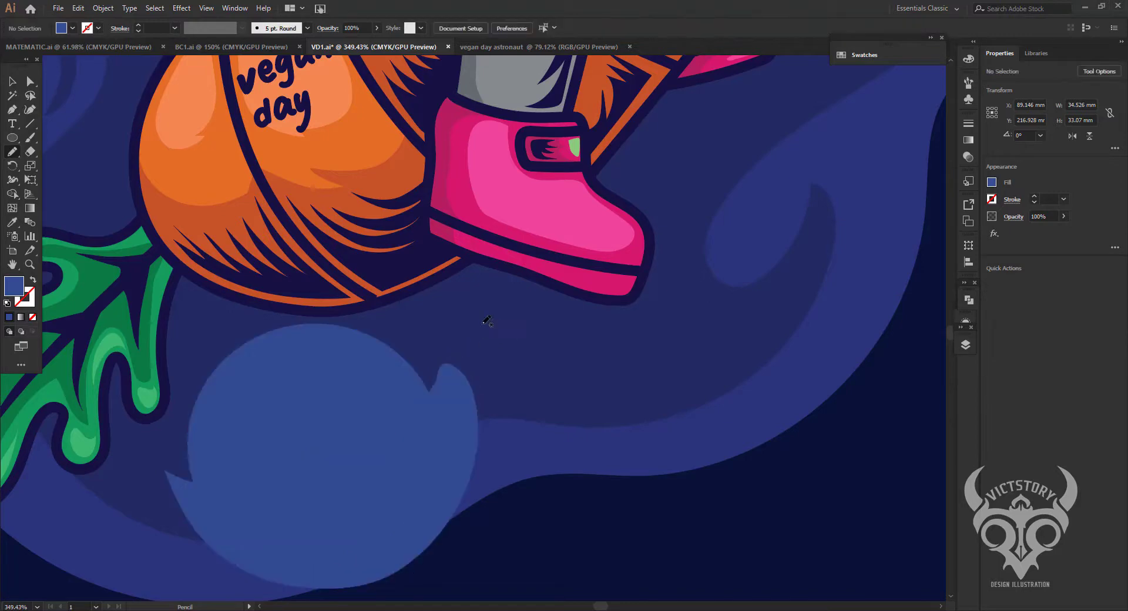
click(464, 422)
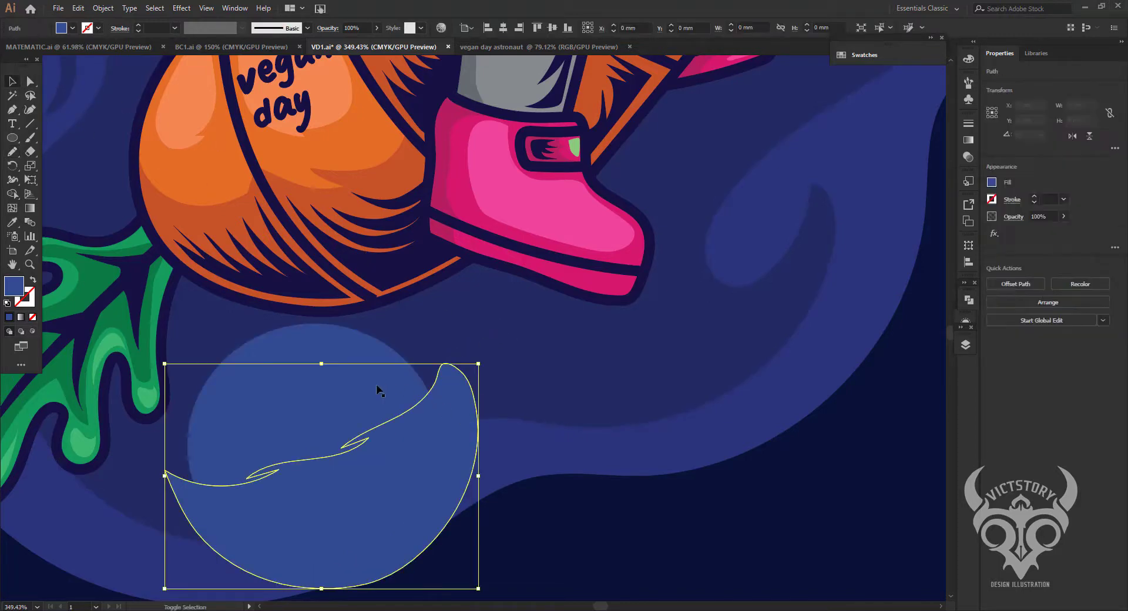
shift+click(376, 384)
click(1013, 332)
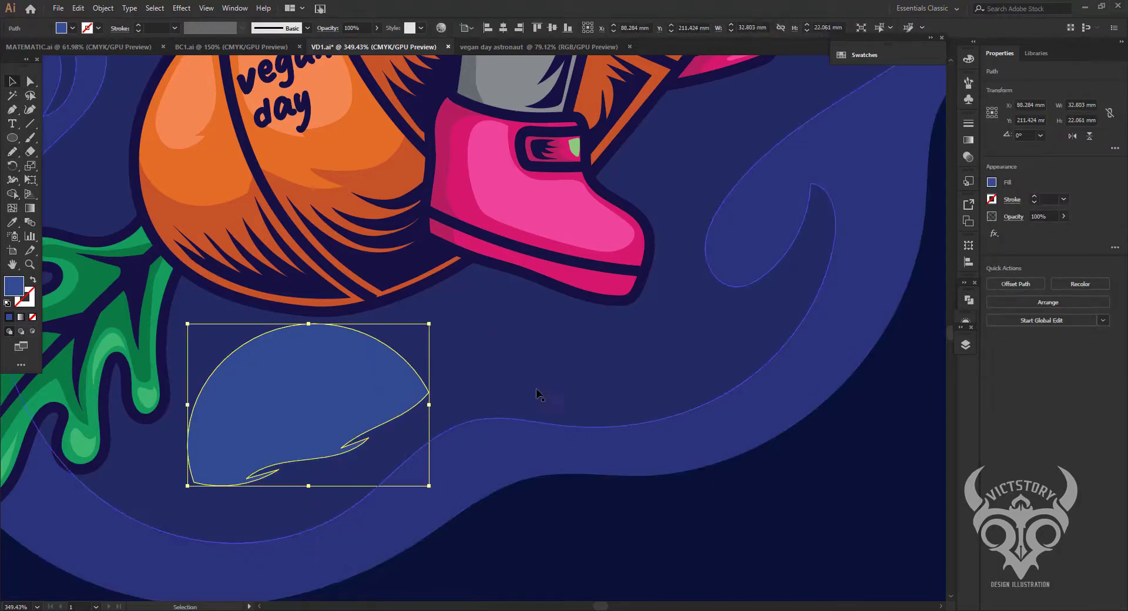
key(ctrl+shift+a)
alt+scroll(489, 390, down, 3)
alt+scroll(302, 432, down, 2)
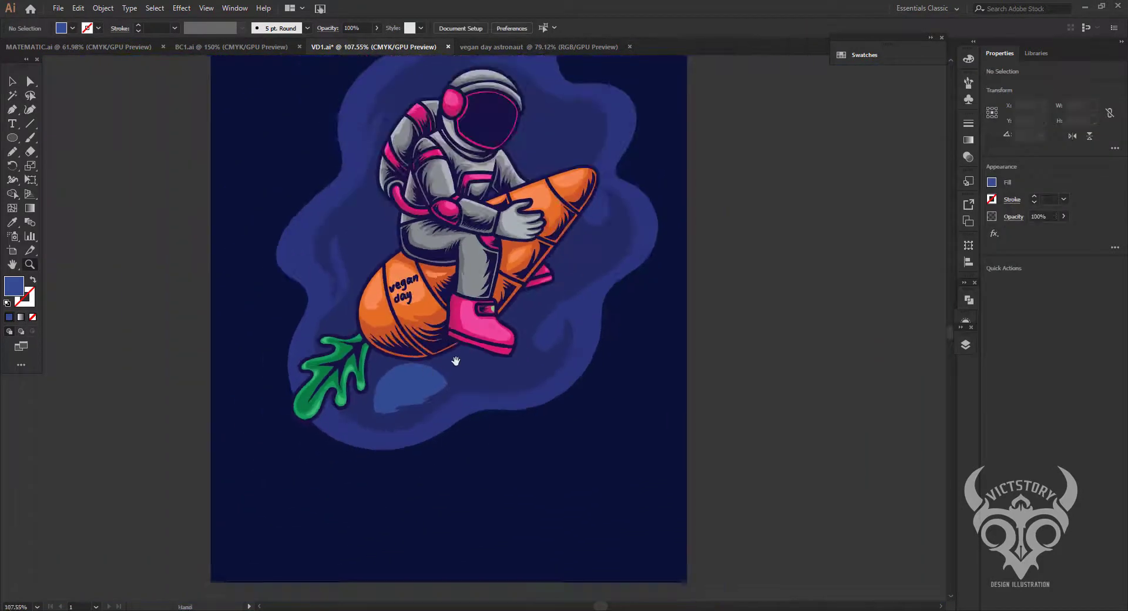
alt+scroll(438, 372, down, 1)
alt+scroll(501, 271, up, 1)
alt+scroll(517, 234, up, 1)
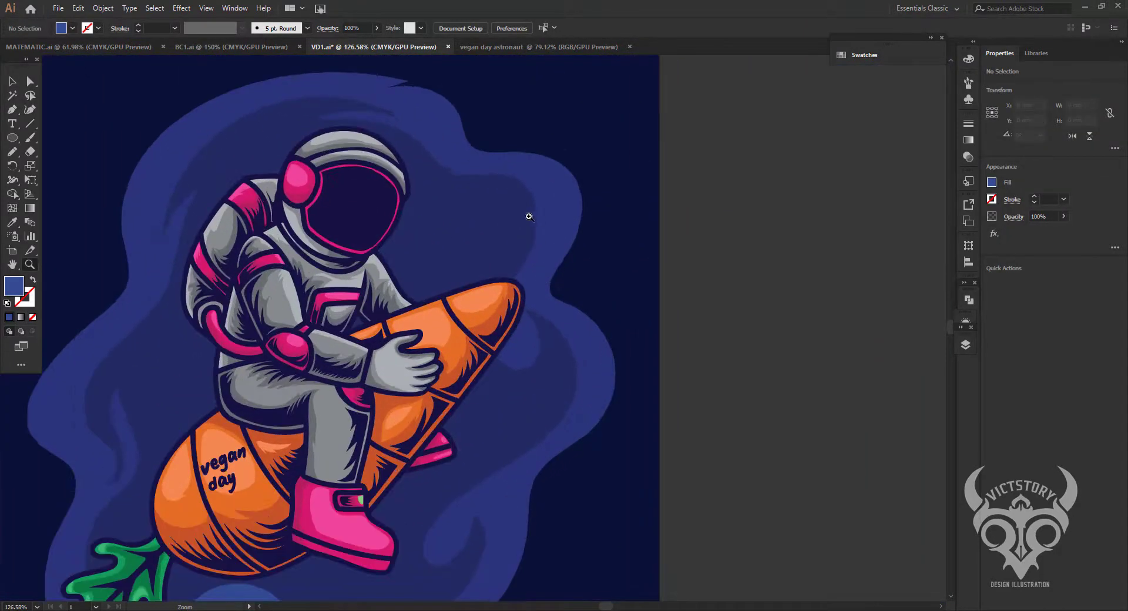
alt+scroll(538, 208, up, 1)
alt+scroll(551, 205, up, 1)
alt+scroll(554, 208, down, 3)
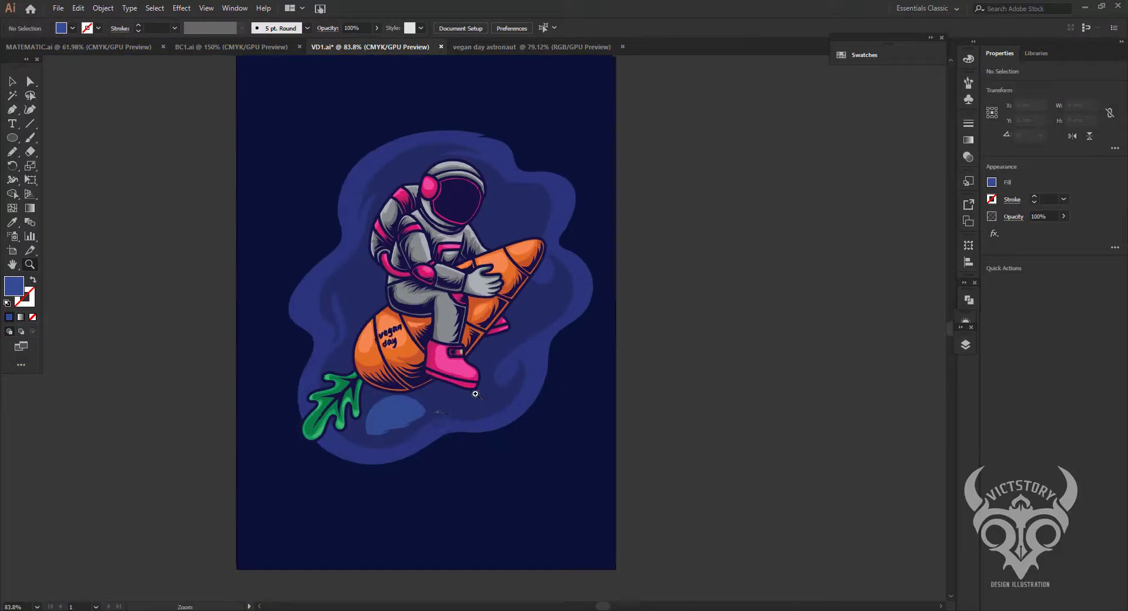
alt+scroll(375, 382, up, 2)
alt+scroll(387, 393, up, 1)
scroll(387, 392, down, 1)
Paste a dark crater ellipse in front, tilt it, and zoom in on it.
key(v)
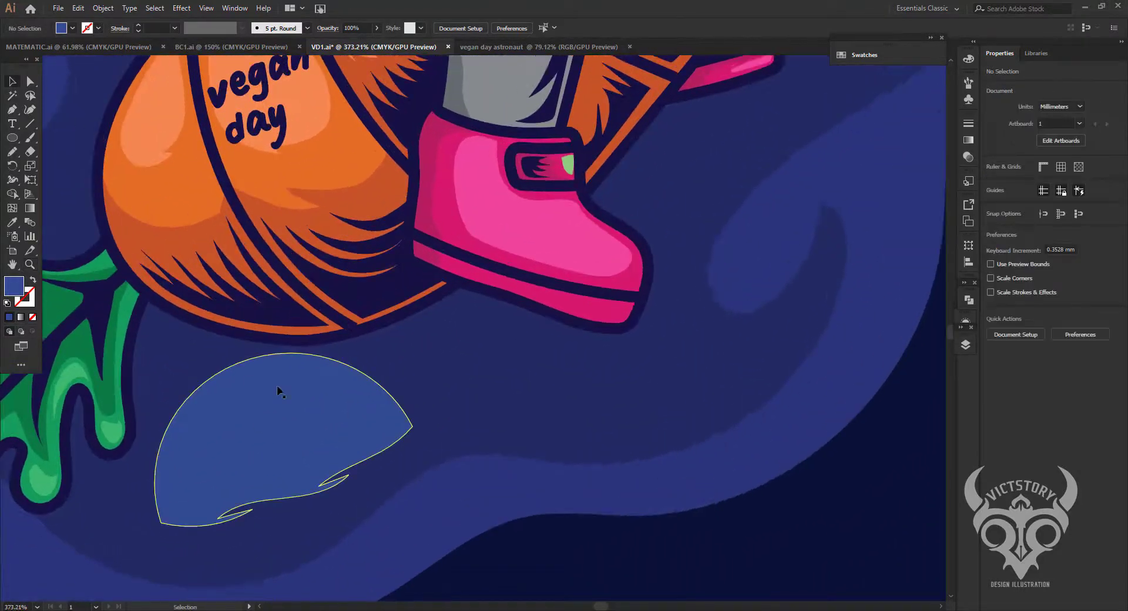
alt+scroll(276, 389, up, 3)
key(ctrl+f)
drag(443, 326, 449, 344)
alt+scroll(417, 391, up, 3)
key(n)
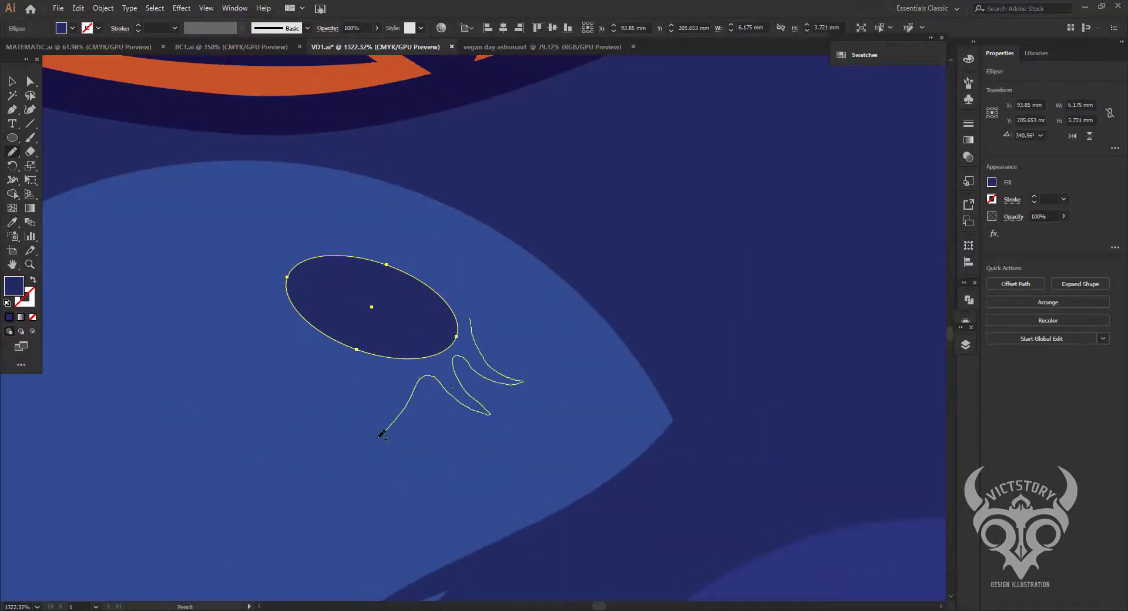
key(ctrl+shift+a)
key(z)
alt+scroll(430, 359, down, 5)
alt+scroll(327, 409, up, 6)
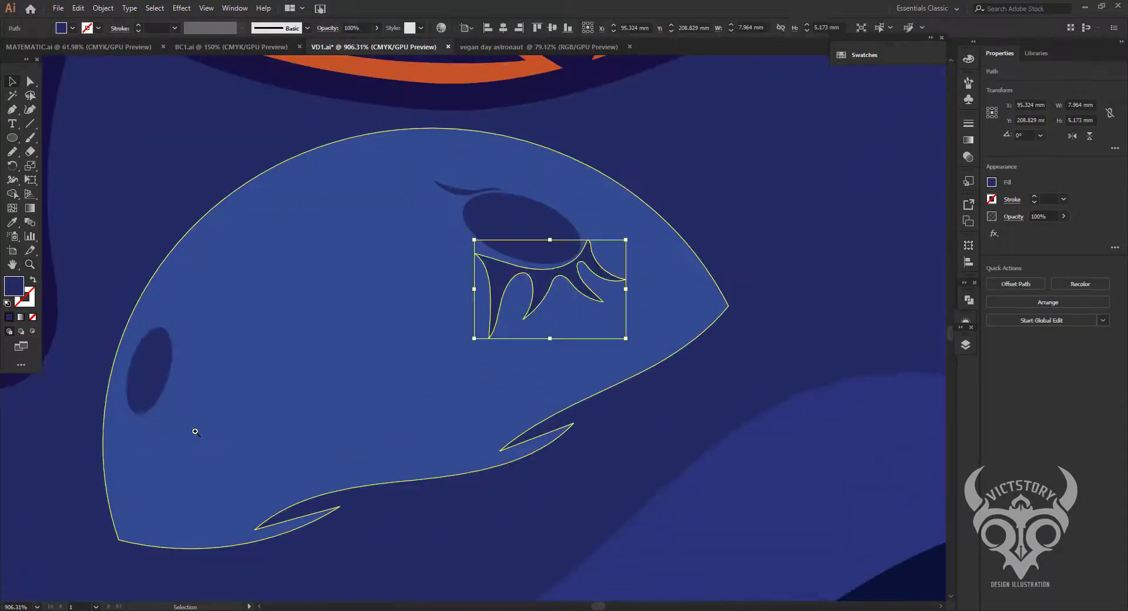
click(196, 432)
Draw spiky Pencil rim strokes around the first two craters.
key(n)
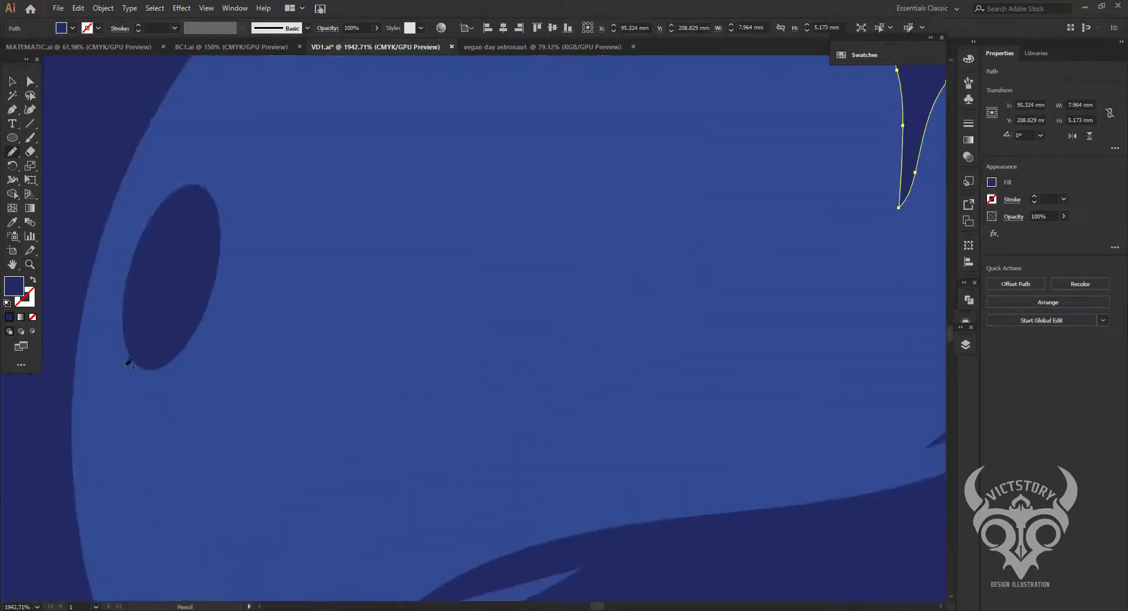
drag(125, 364, 151, 455)
drag(171, 382, 200, 468)
drag(203, 162, 273, 104)
drag(223, 324, 246, 424)
drag(259, 285, 234, 286)
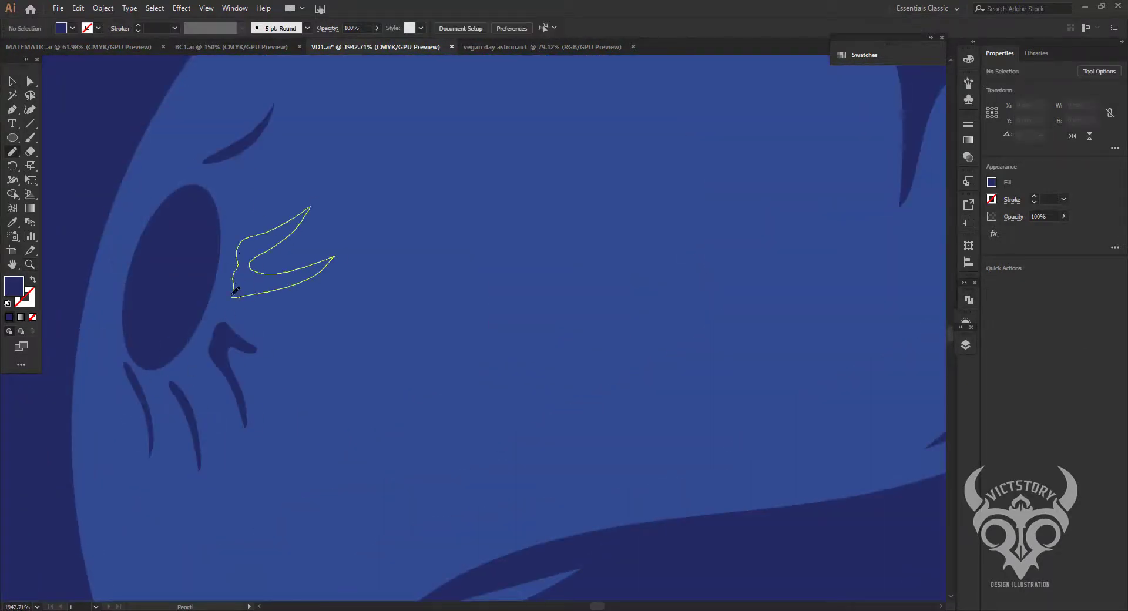
drag(235, 226, 288, 115)
scroll(411, 180, down, 5)
scroll(413, 179, up, 4)
Add a small dark crater with rim strokes beside and below it.
drag(413, 179, 390, 276)
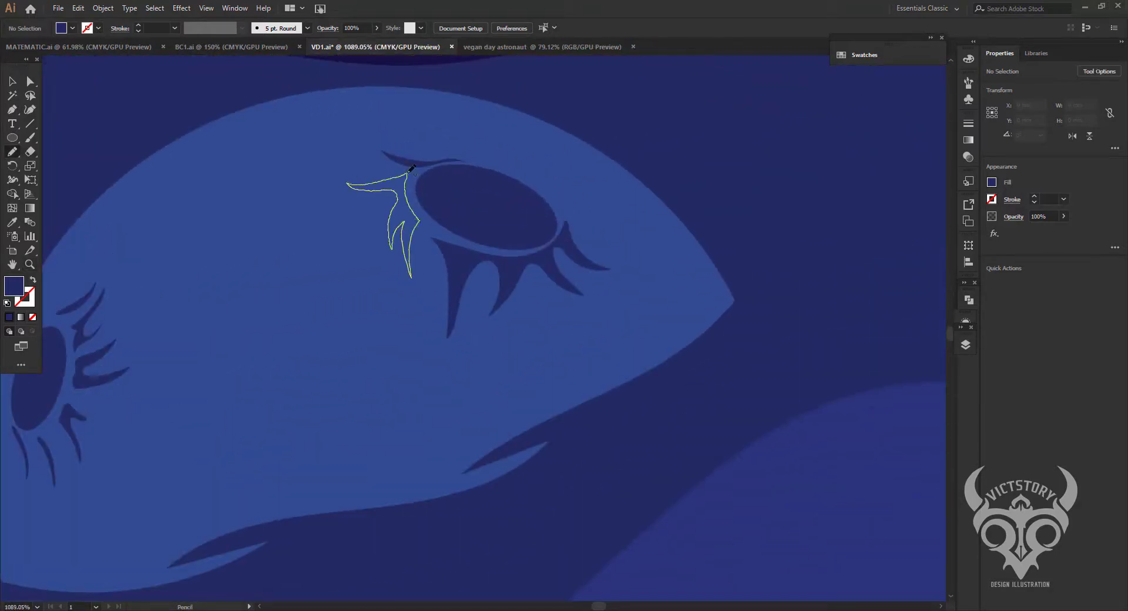
scroll(297, 386, down, 3)
scroll(365, 428, up, 3)
drag(376, 376, 364, 429)
scroll(259, 255, up, 1)
drag(482, 330, 446, 391)
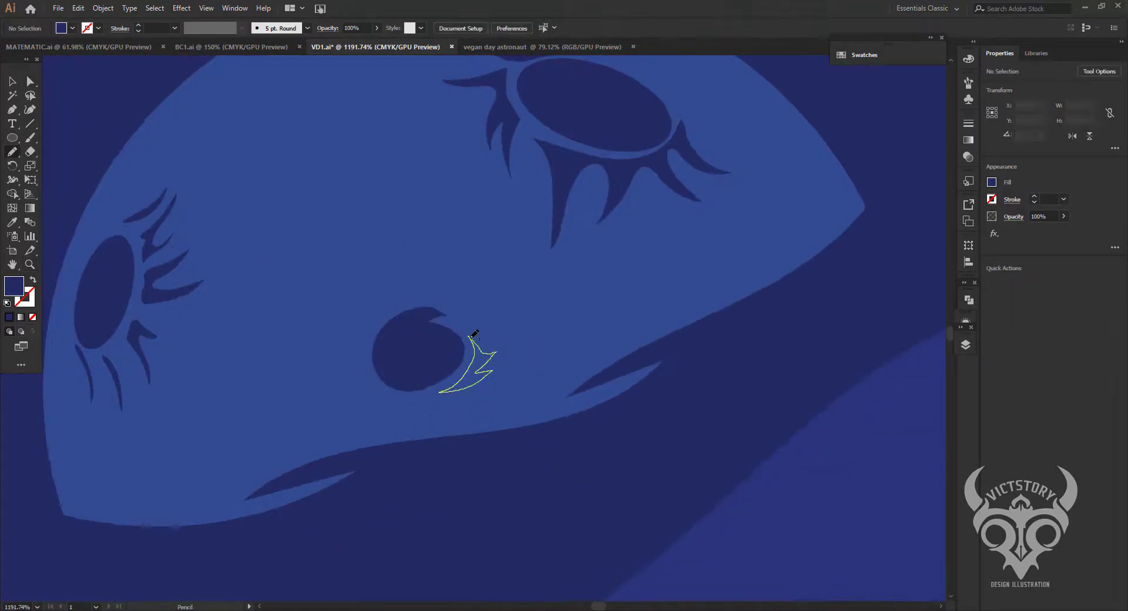
scroll(446, 352, down, 2)
mouse_move(288, 440)
mouse_down()
mouse_move(373, 436)
mouse_move(256, 457)
mouse_up()
scroll(675, 278, up, 1)
Draw light highlight strokes along the planet's right edge and lower-left rim.
drag(643, 235, 517, 404)
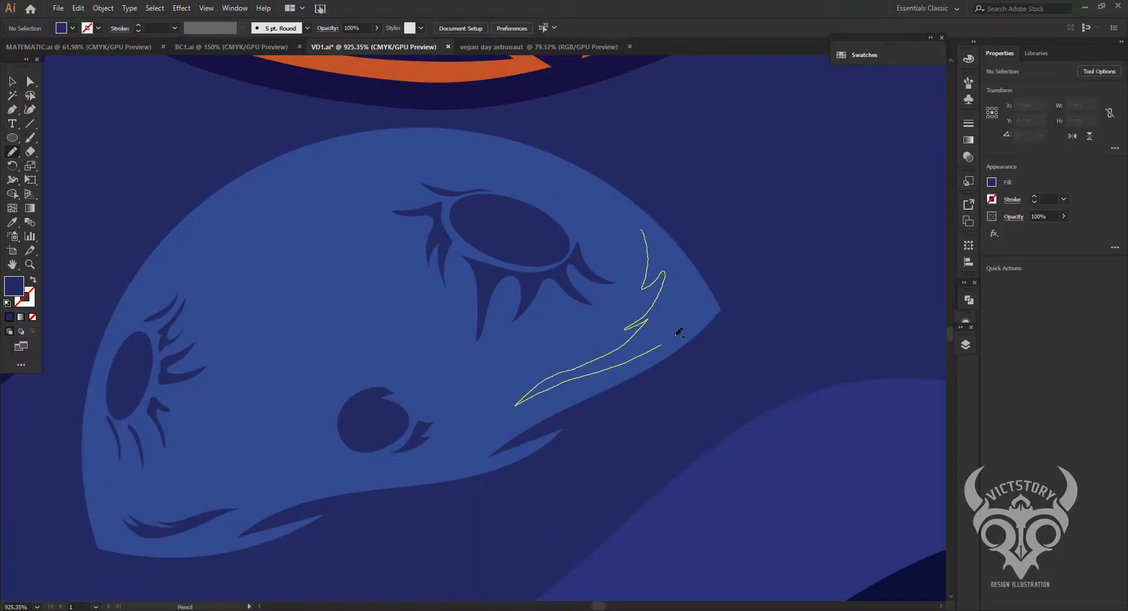
drag(675, 252, 696, 344)
scroll(177, 352, up, 1)
drag(156, 379, 276, 479)
scroll(260, 449, down, 3)
scroll(260, 449, down, 3)
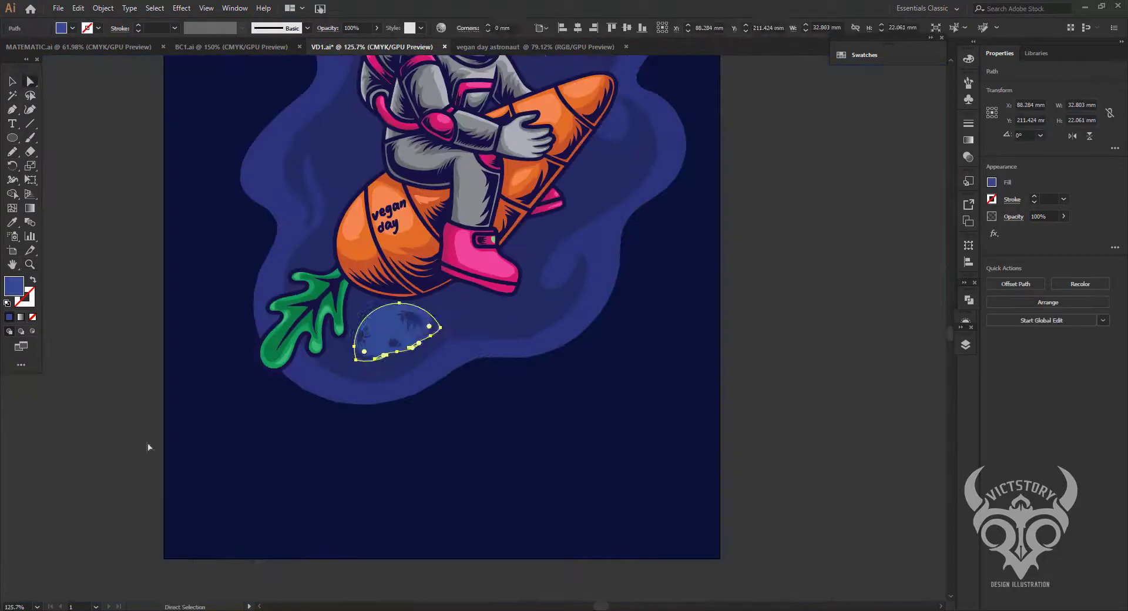
scroll(376, 399, up, 3)
scroll(275, 393, up, 1)
scroll(276, 393, up, 2)
Add light highlight arcs along the top edge and around the small crater.
drag(114, 378, 139, 276)
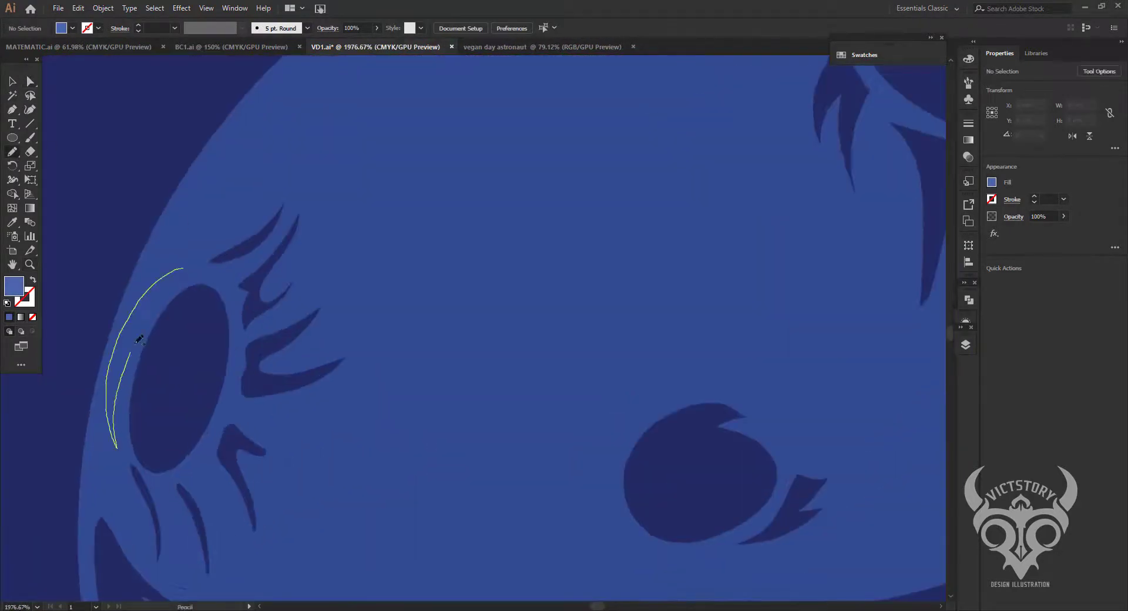
mouse_move(63, 466)
mouse_down()
mouse_move(363, 234)
mouse_move(583, 193)
mouse_up()
scroll(470, 329, up, 2)
drag(146, 461, 194, 272)
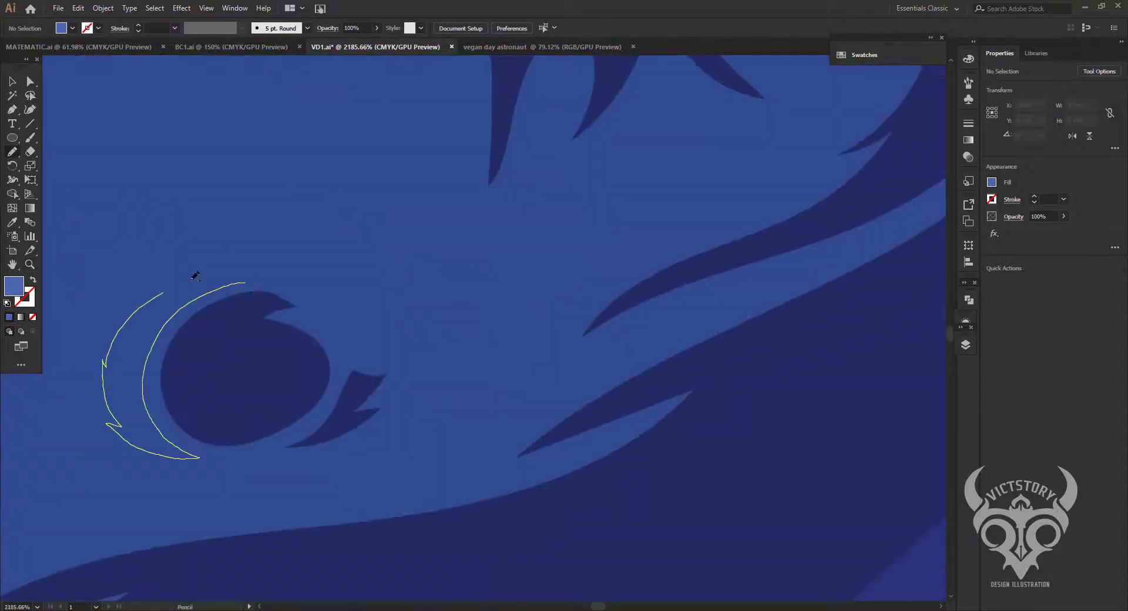
drag(352, 282, 365, 465)
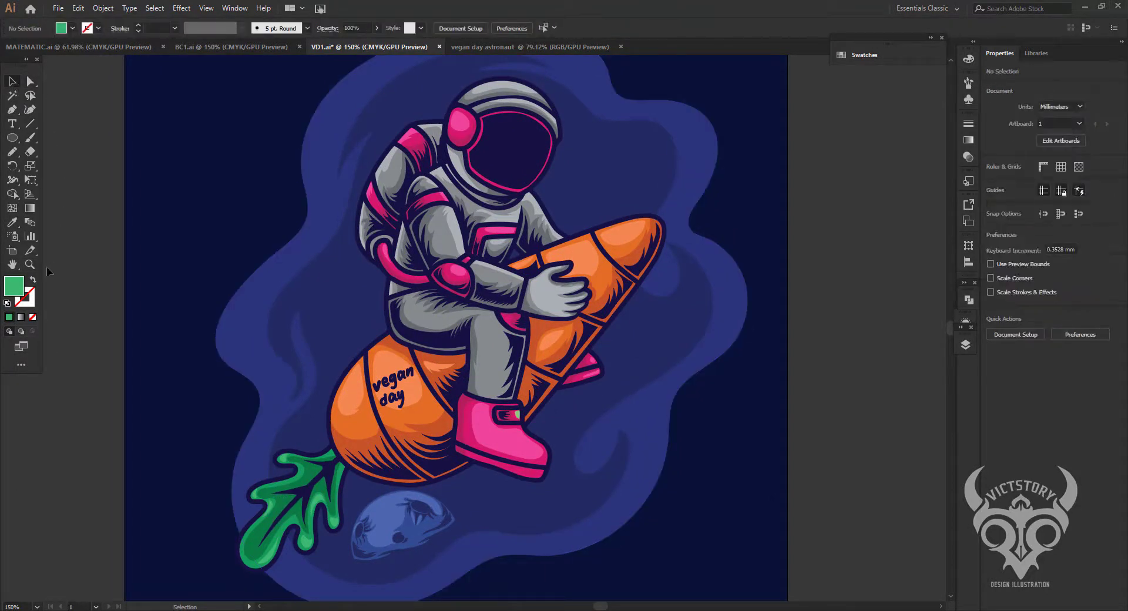
Make green the stroke and set the 5 pt. Round Paintbrush to Pressure at 3 pt.
click(9, 317)
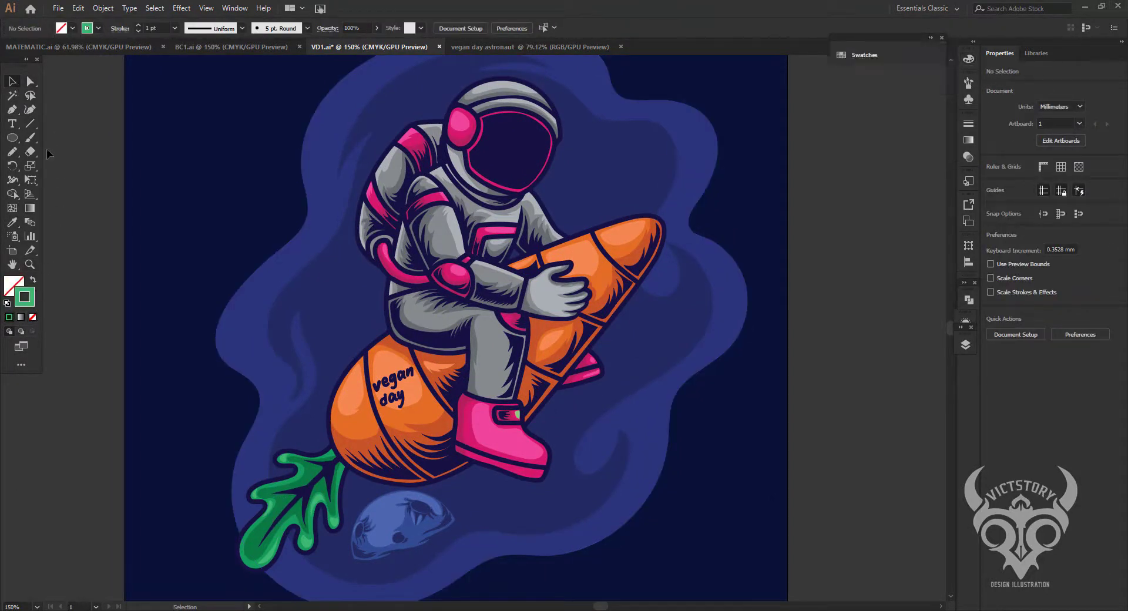
click(30, 138)
click(276, 28)
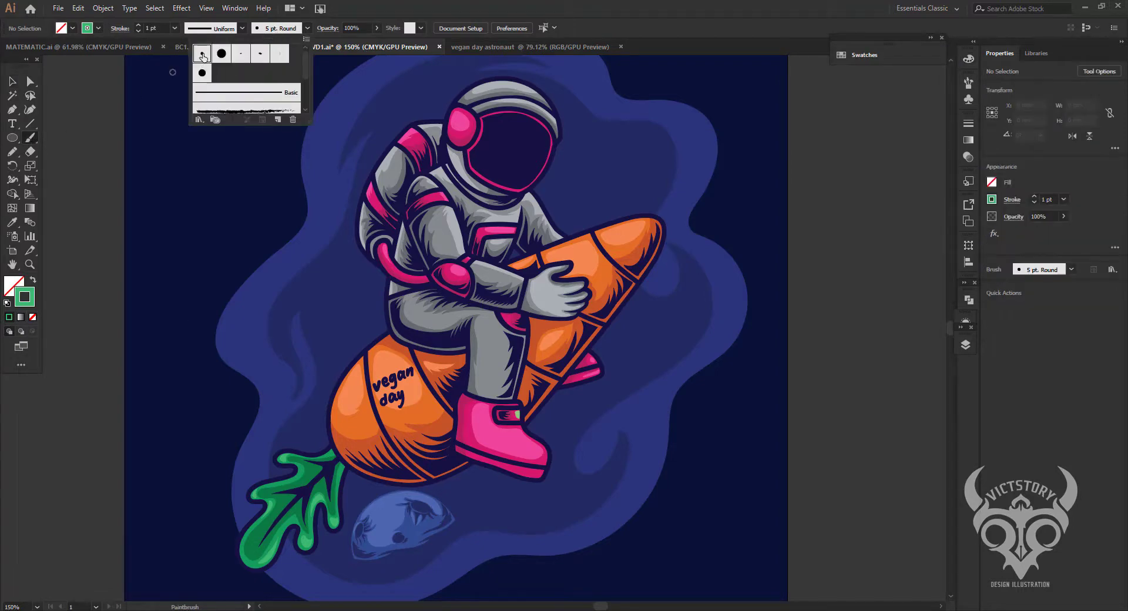
double_click(202, 54)
click(569, 479)
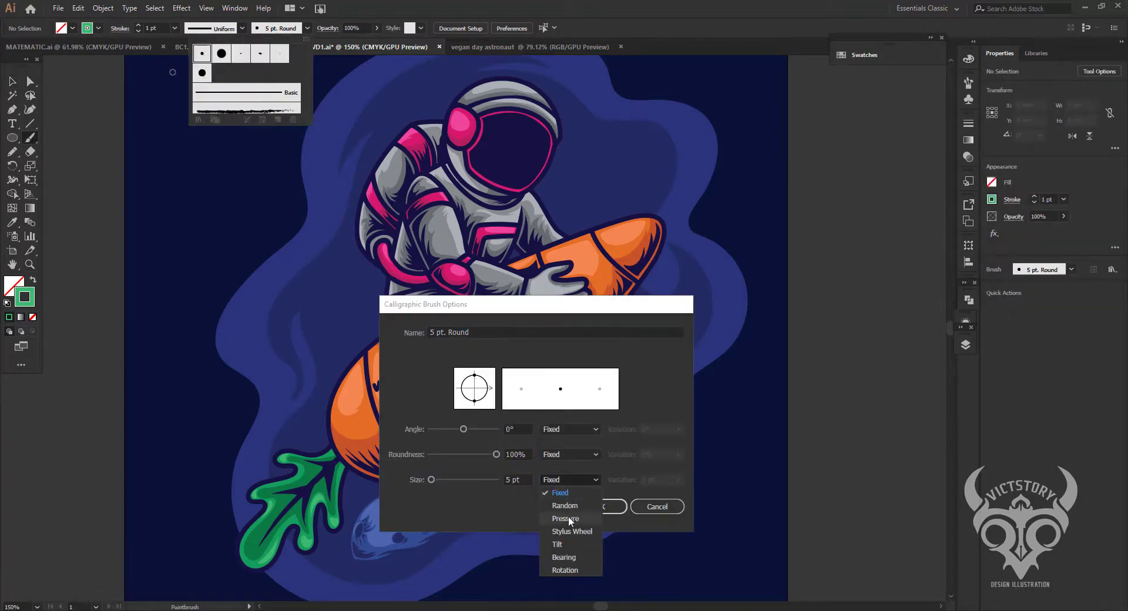
click(569, 518)
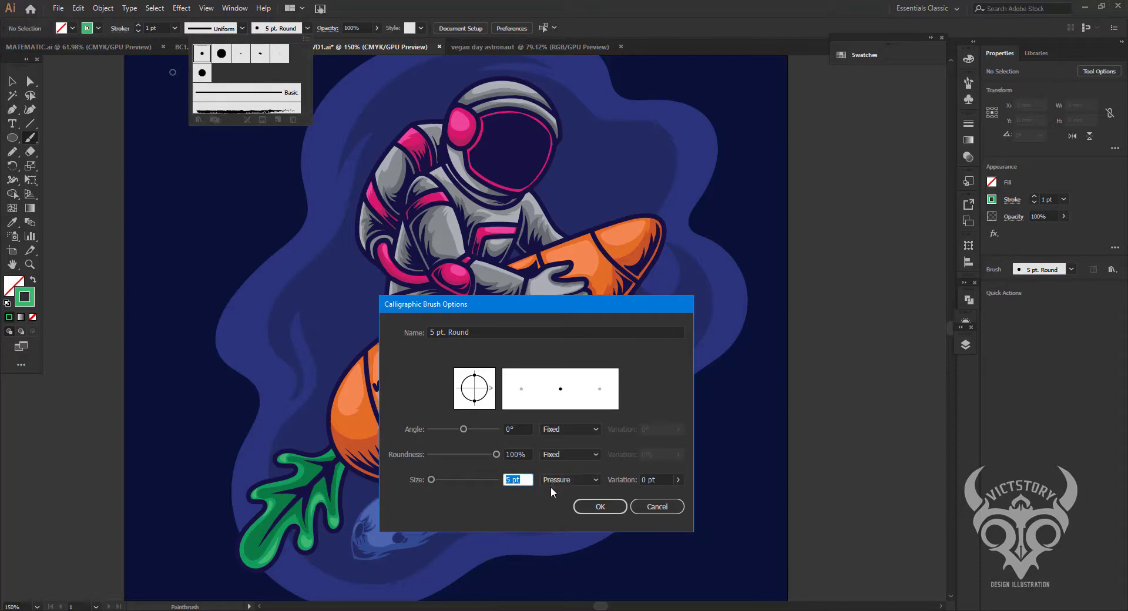
text(3)
click(678, 481)
click(599, 507)
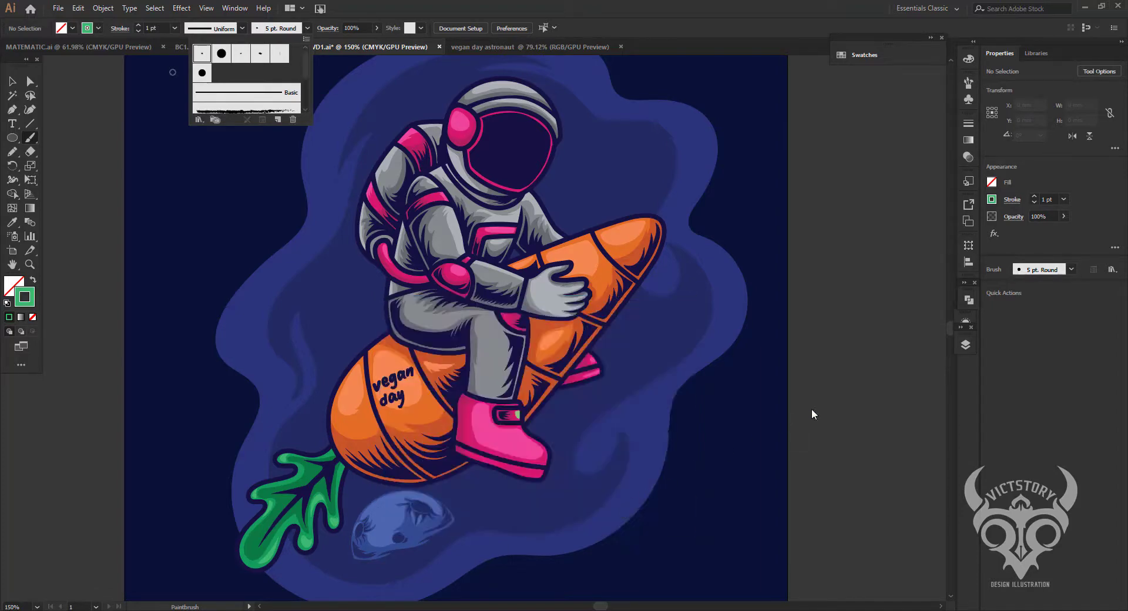
Add a new layer above Layer 7 in the Layers panel.
click(965, 346)
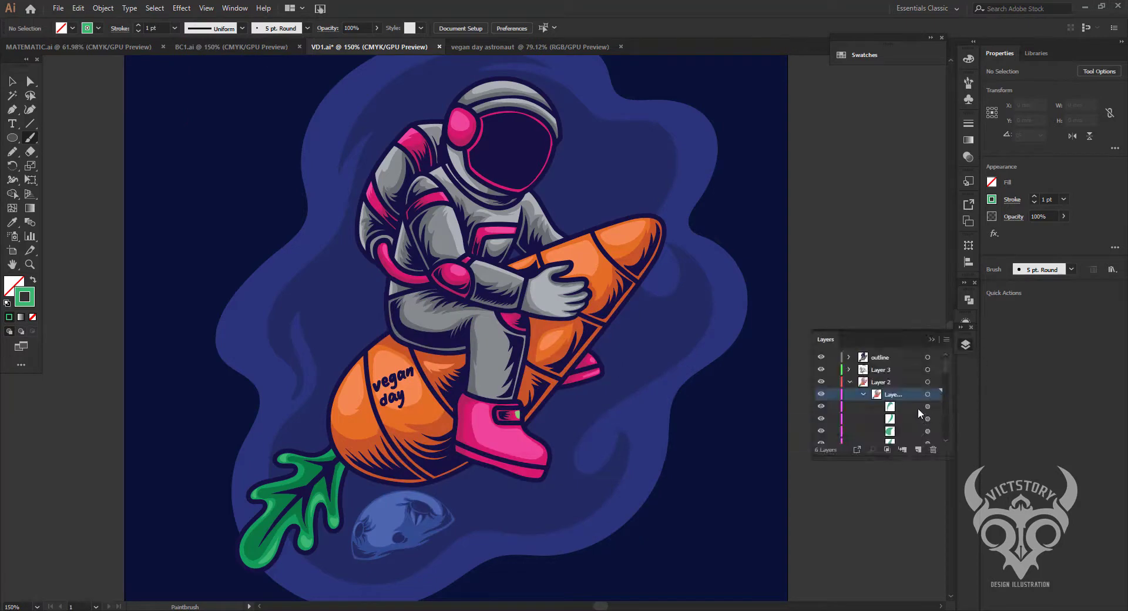
click(849, 383)
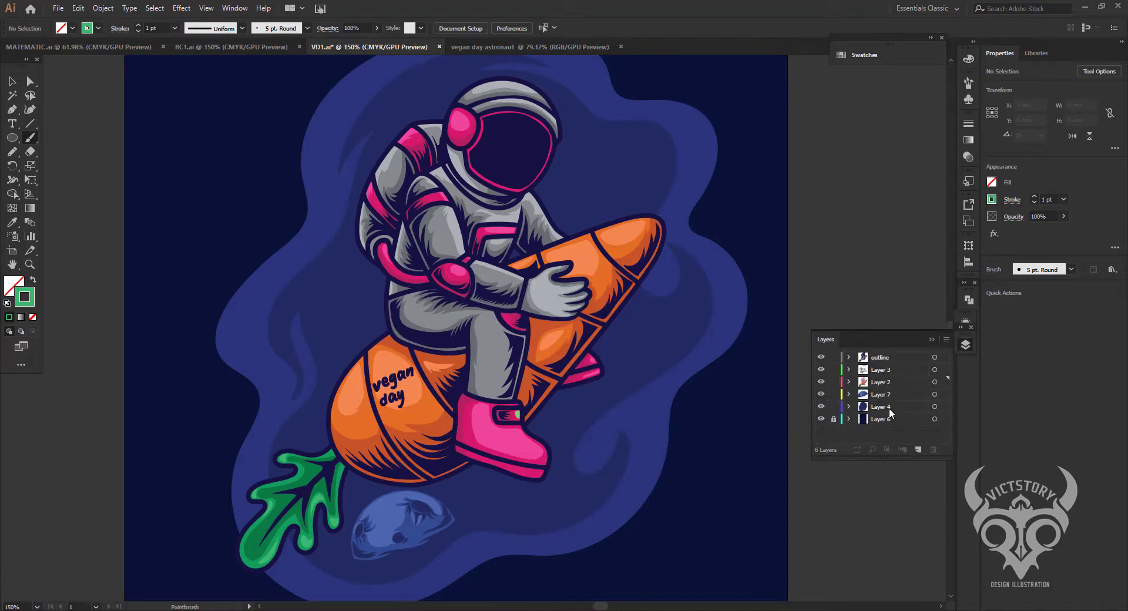
click(890, 395)
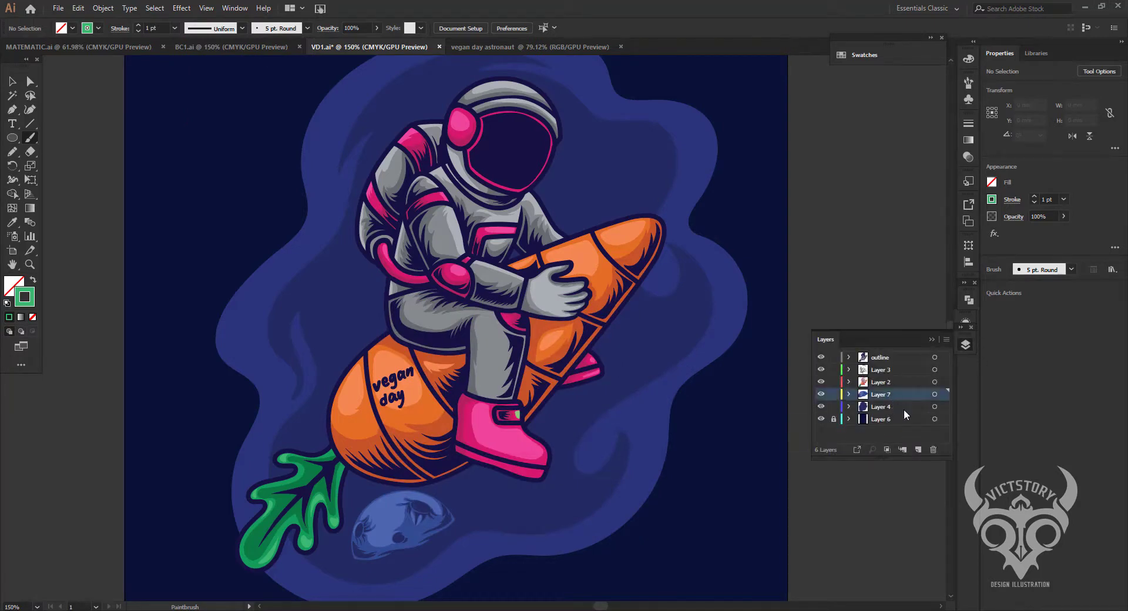
click(918, 450)
click(31, 139)
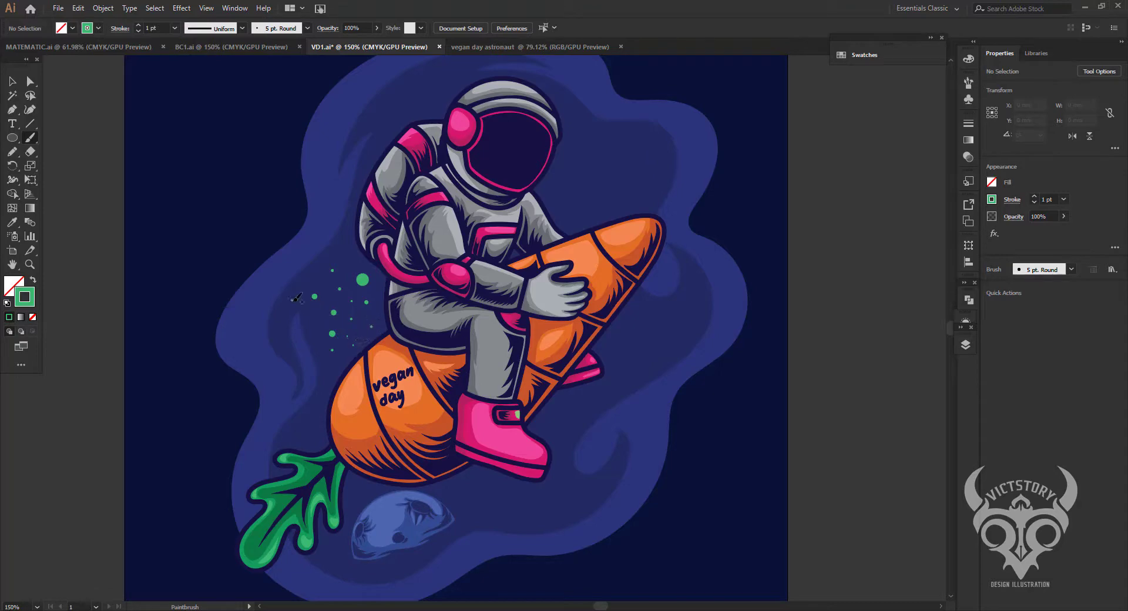
Paint green star dots below the boot and rocket, right of the rocket, and around the helmet.
click(460, 490)
click(474, 482)
click(487, 487)
click(505, 484)
click(527, 499)
click(566, 499)
click(665, 347)
click(667, 322)
click(685, 302)
click(588, 184)
click(557, 178)
click(606, 167)
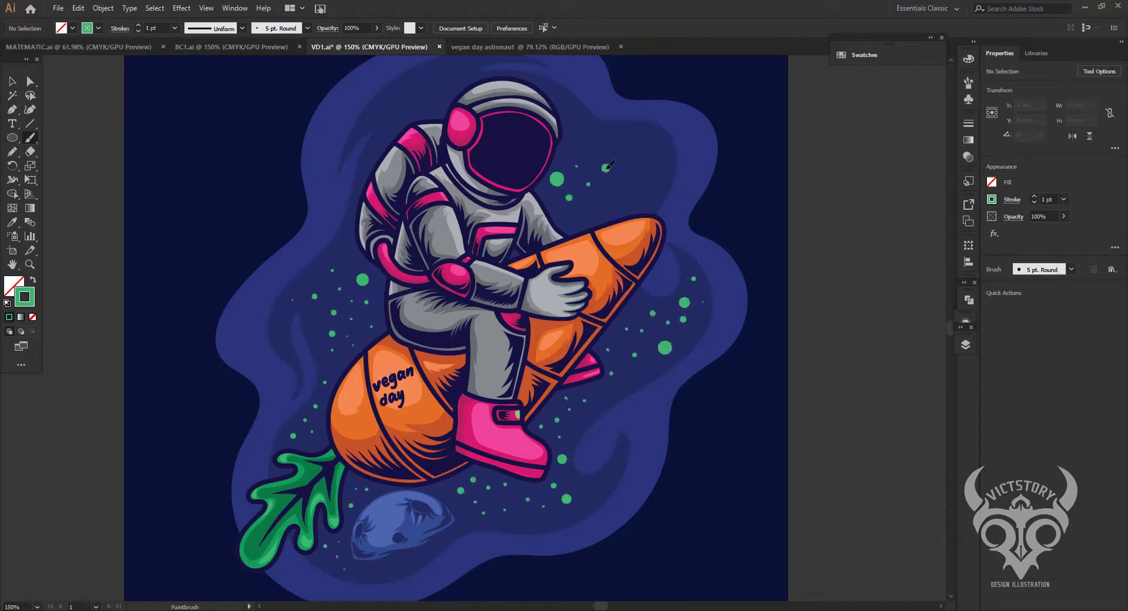
scroll(526, 353, up, 4)
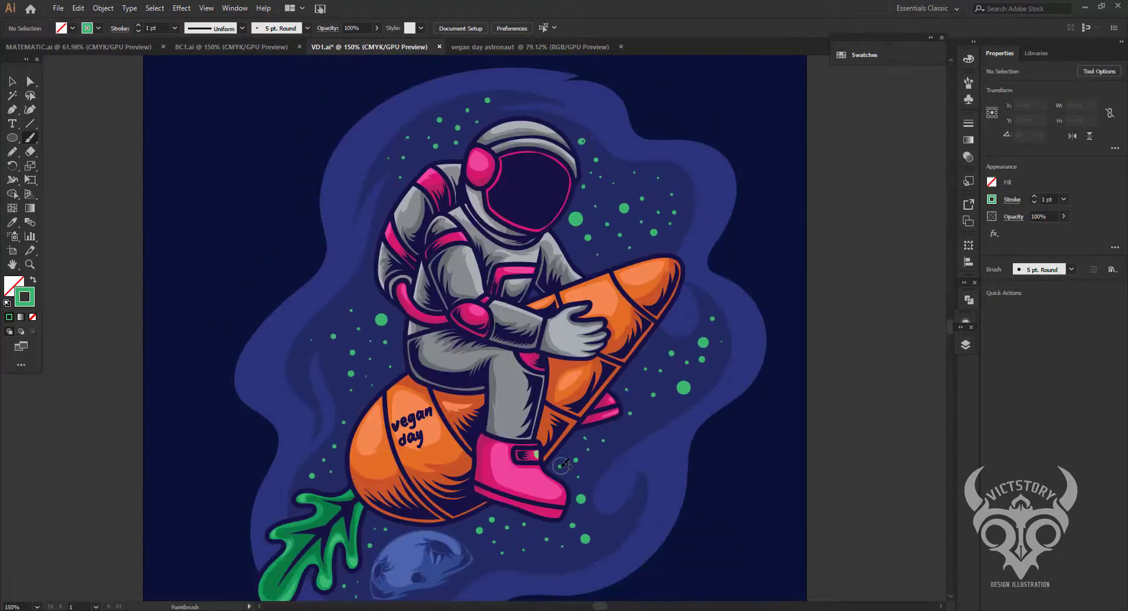
With a green stroke and no fill, paint Paintbrush swooshes along the blob's left and bottom edges.
key(y)
click(511, 450)
key(v)
key(ctrl+shift+a)
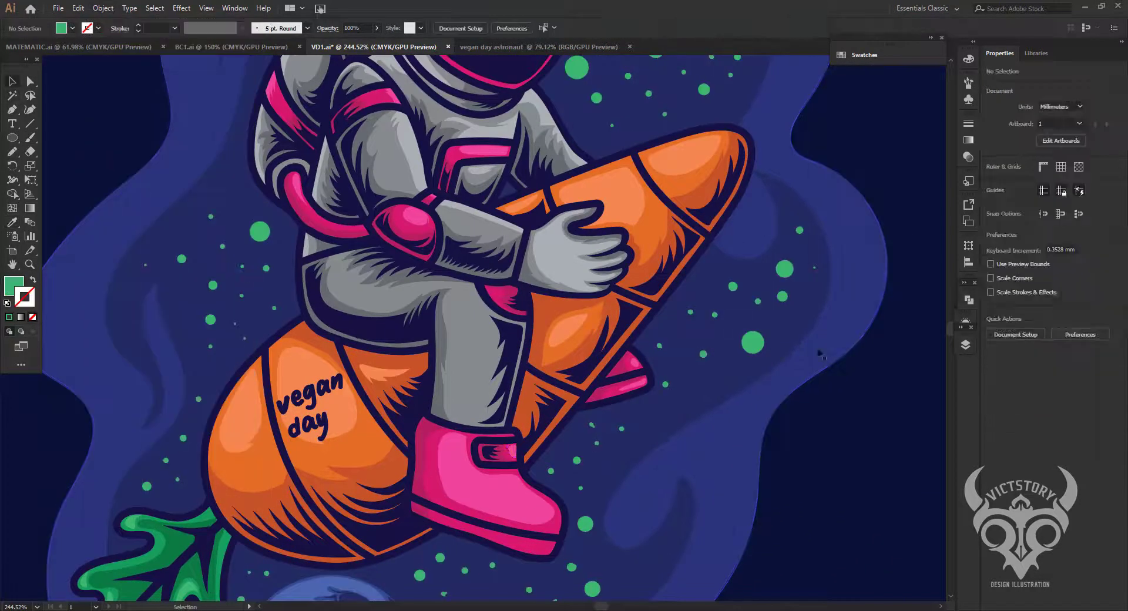
key(b)
drag(47, 309, 79, 524)
drag(76, 309, 108, 445)
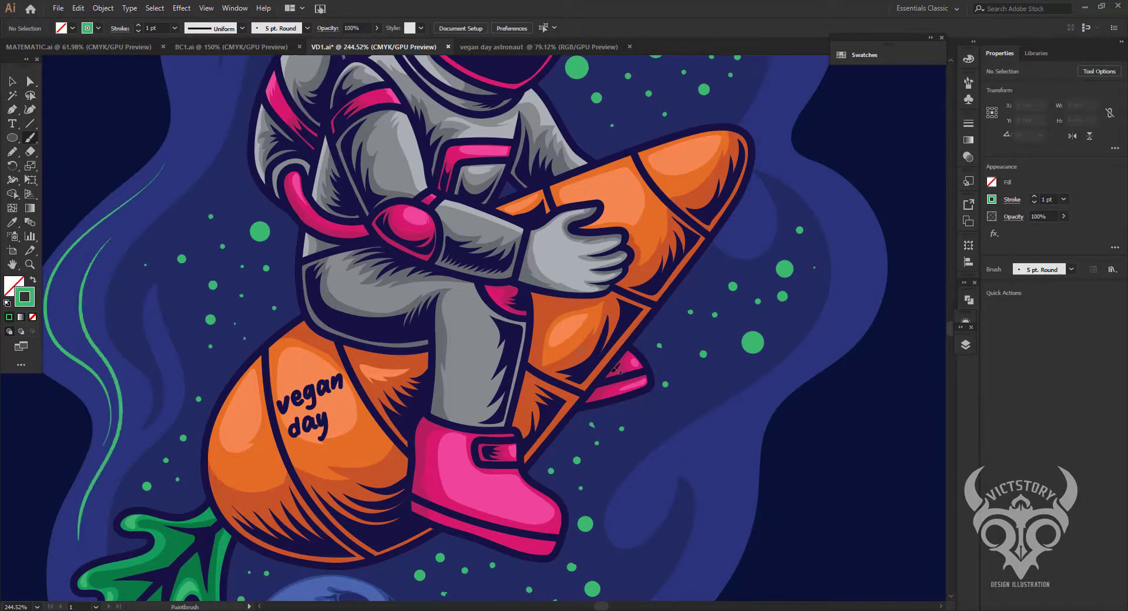
scroll(376, 329, down, 5)
drag(264, 457, 631, 413)
drag(500, 458, 535, 433)
Paint green swooshes along the blob's right side and top edge.
scroll(536, 429, up, 3)
scroll(536, 429, right, 3)
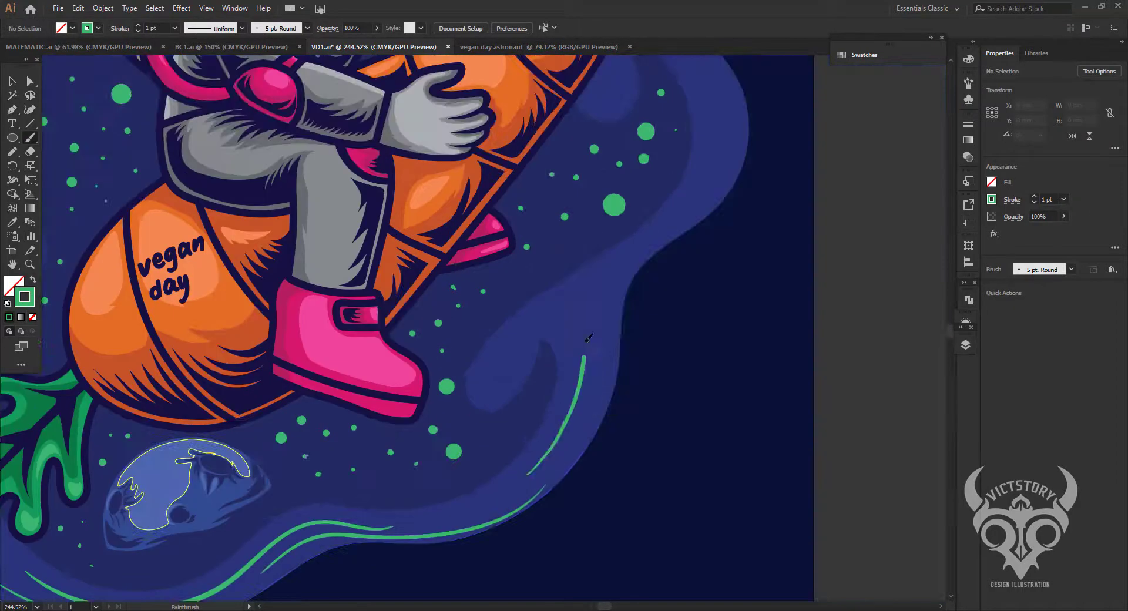
scroll(579, 329, up, 4)
scroll(579, 328, right, 4)
drag(499, 493, 518, 173)
drag(592, 309, 602, 334)
scroll(605, 335, down, 5)
scroll(352, 234, up, 4)
drag(158, 373, 385, 200)
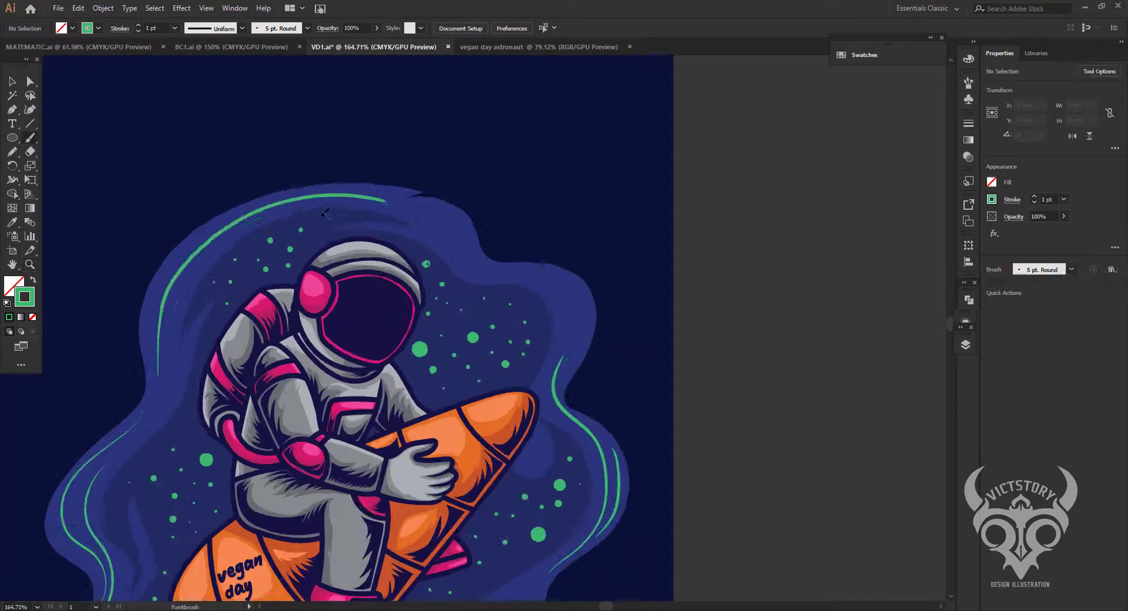
drag(176, 308, 296, 210)
drag(435, 209, 575, 307)
Zoom in on the helmet and draw an orange fill shape over the visor.
key(z)
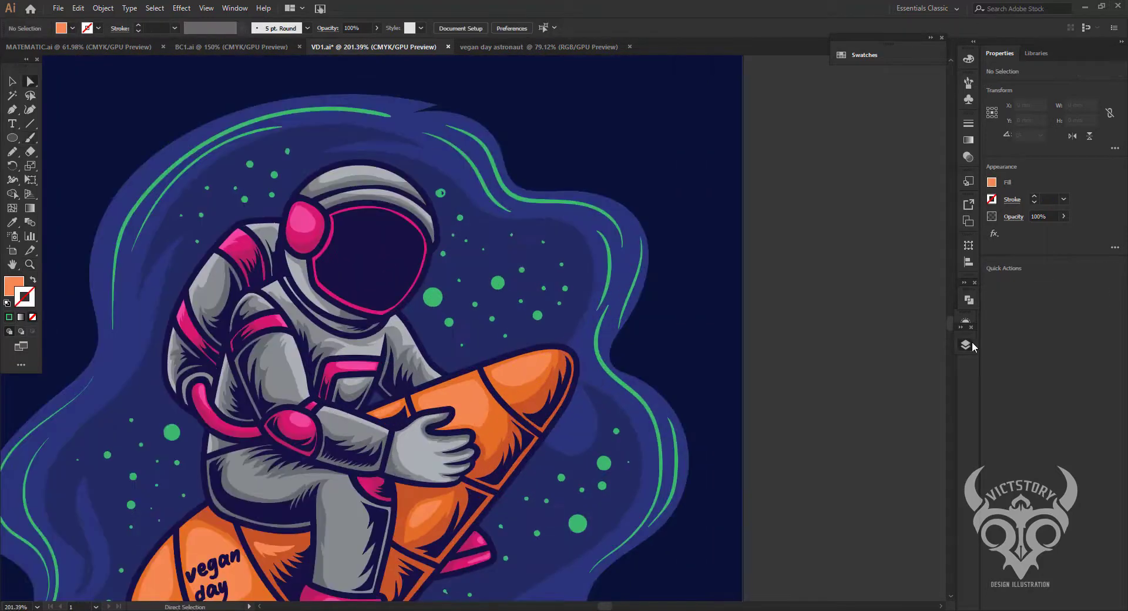
click(363, 222)
key(l)
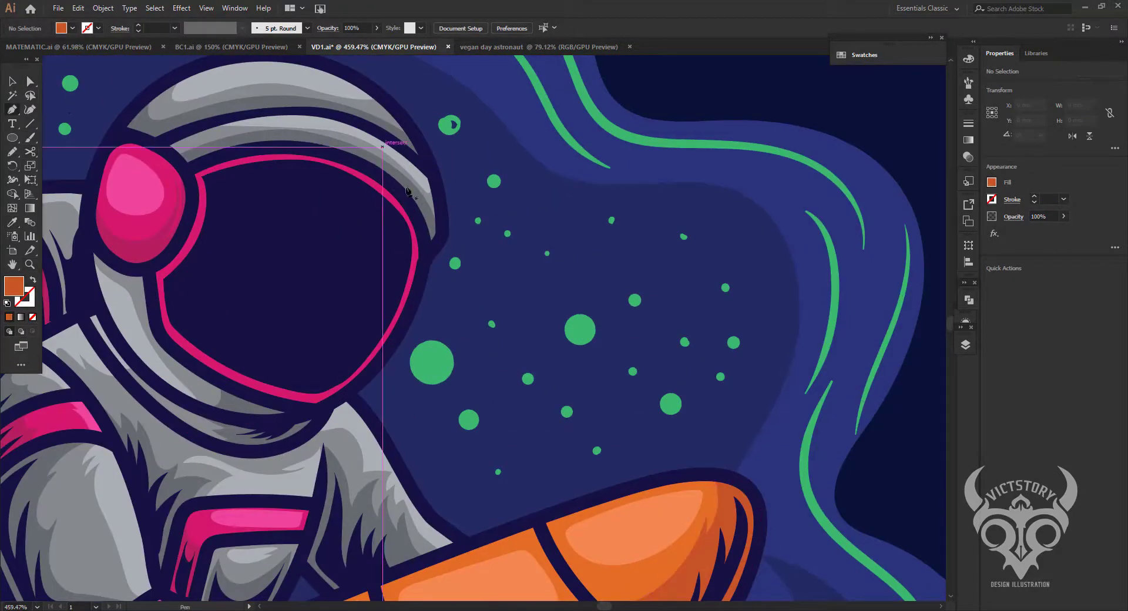
drag(409, 175, 241, 383)
key(ctrl+shift+a)
Redraw part of the orange visor shape's lower outline with the Pencil.
key(v)
key(ctrl+0)
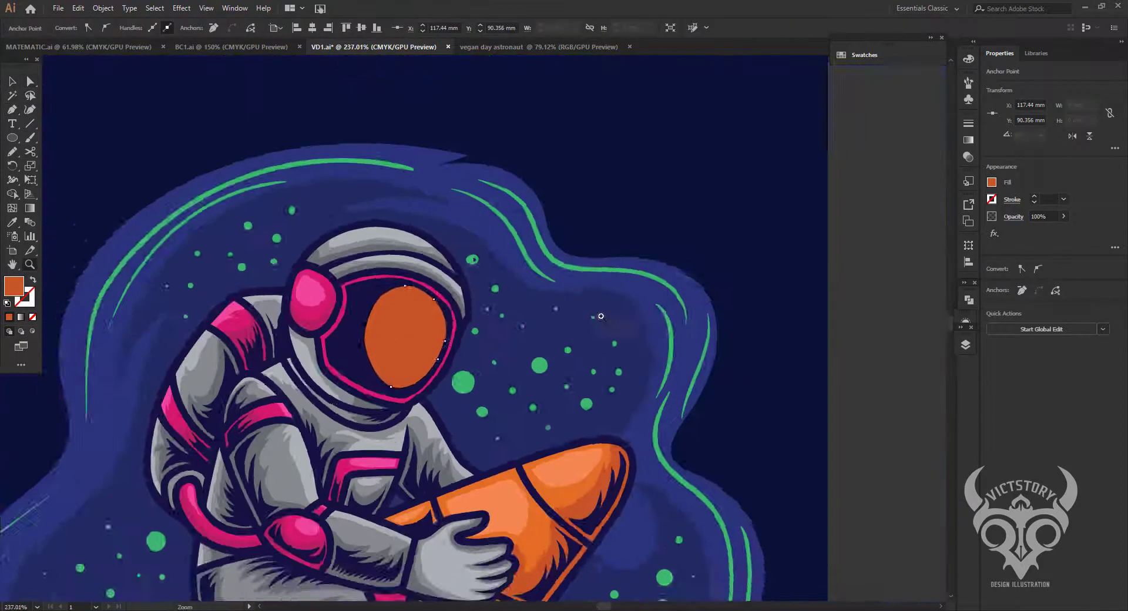
alt+scroll(345, 140, up, 5)
key(n)
drag(203, 395, 235, 405)
alt+scroll(460, 342, up, 5)
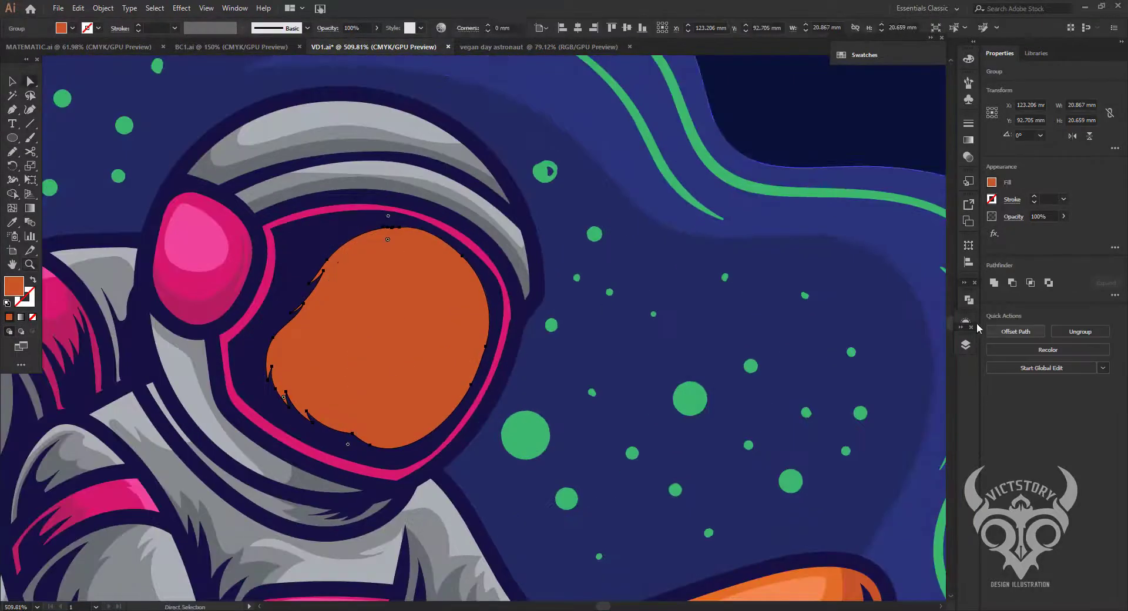
alt+scroll(290, 442, down, 8)
Nudge a visor-edge anchor to smooth it and send the orange shape backward.
key(a)
click(254, 279)
drag(254, 279, 250, 278)
key(z)
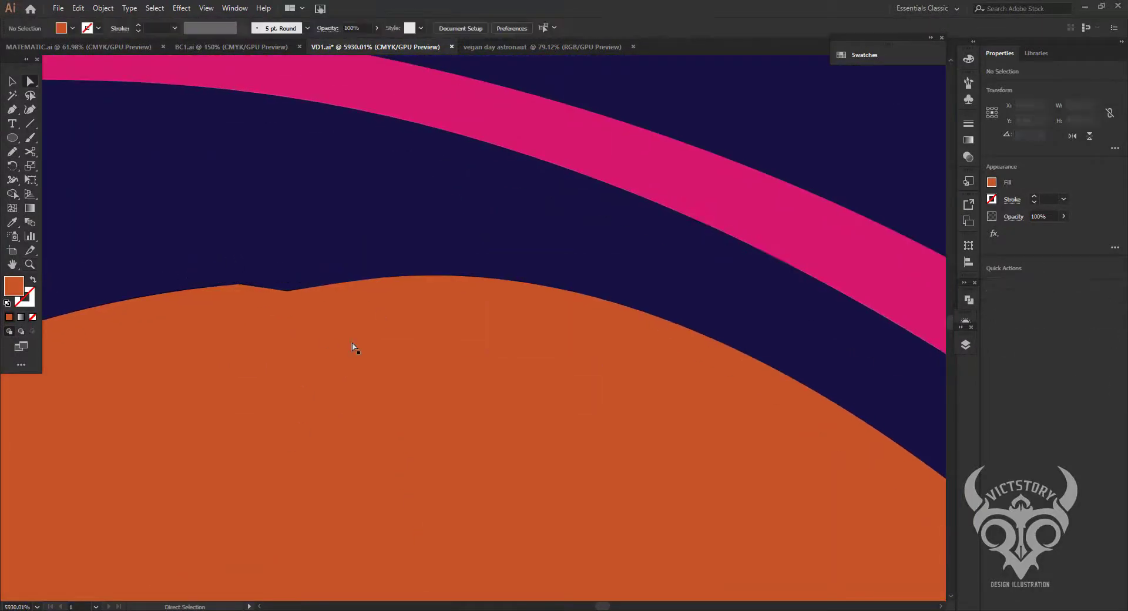
alt+scroll(353, 347, down, 10)
key(ctrl+shift+bracketleft)
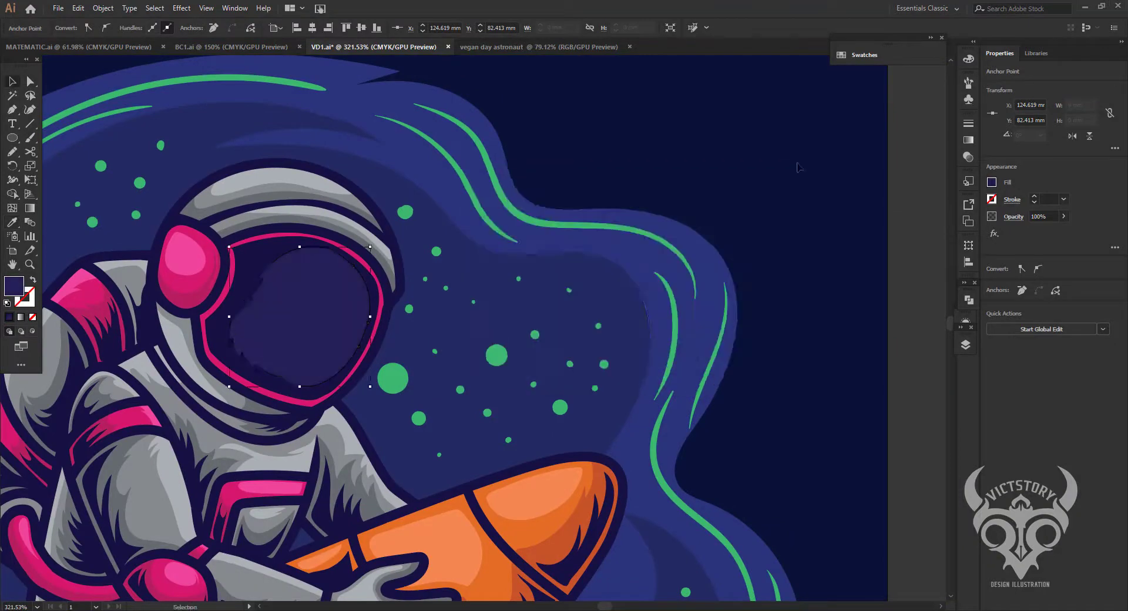
key(ctrl+shift+a)
Pencil in the lighter orange inner oval and check the visor paths up close.
alt+scroll(323, 341, up, 5)
key(n)
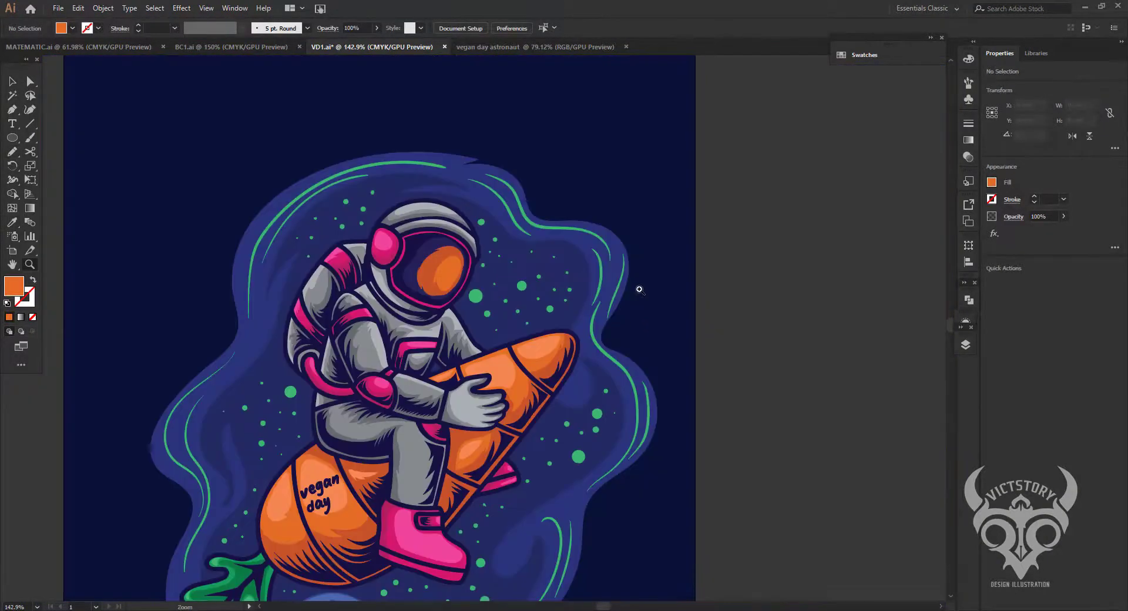
key(a)
click(452, 257)
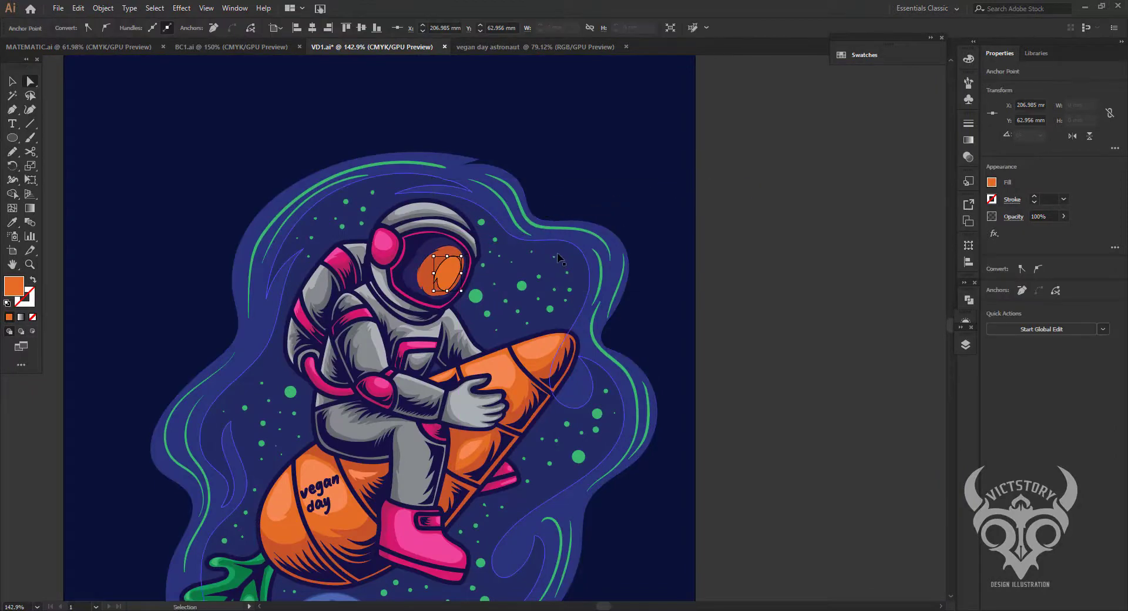
key(z)
click(535, 271)
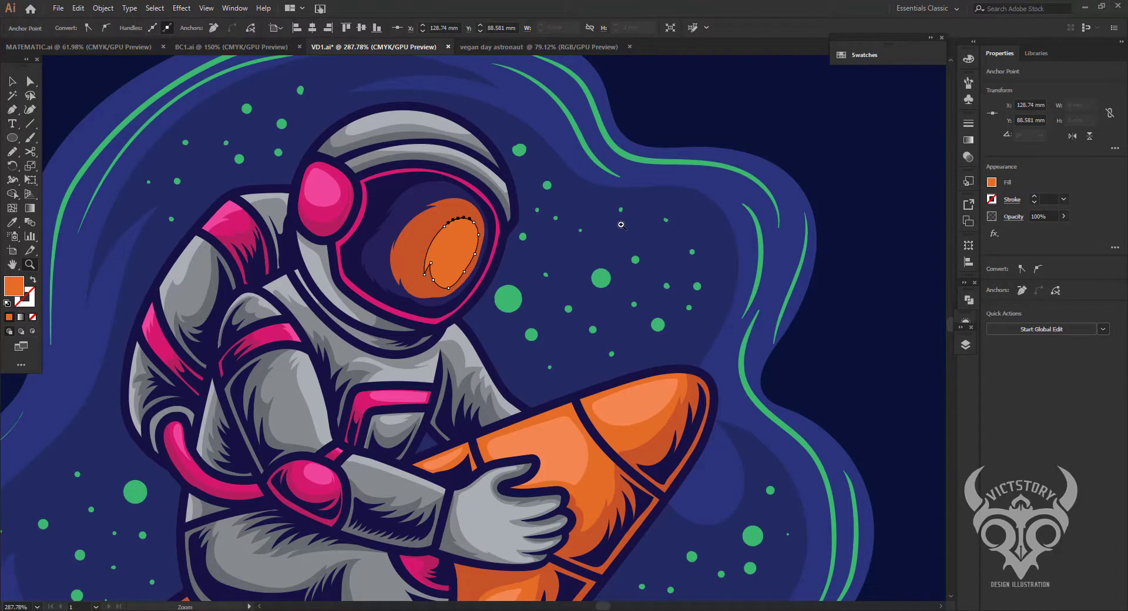
click(13, 82)
click(872, 178)
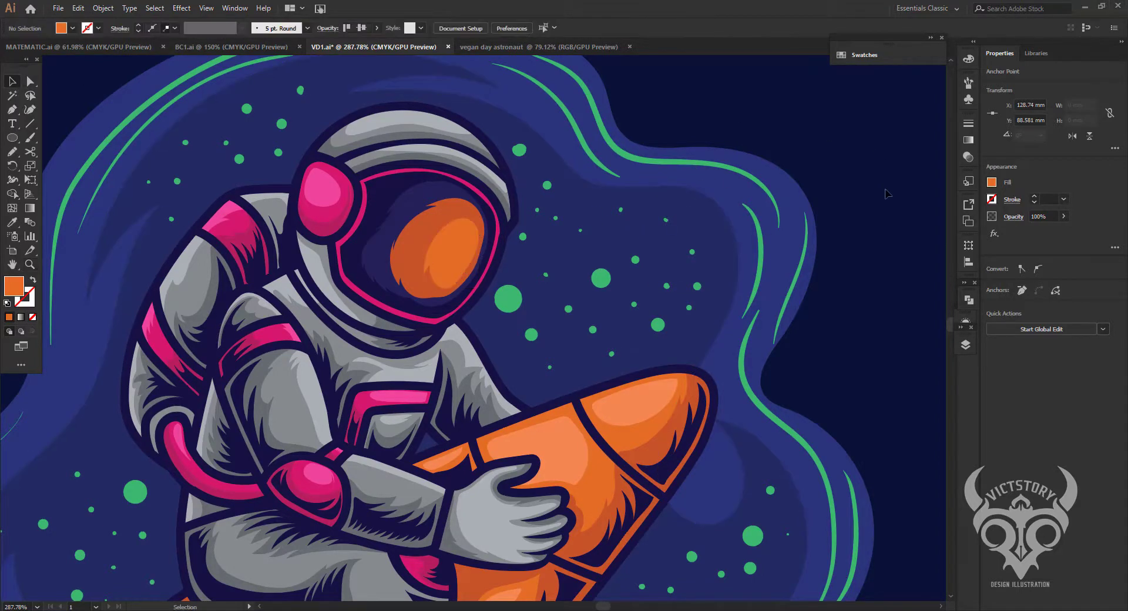
key(a)
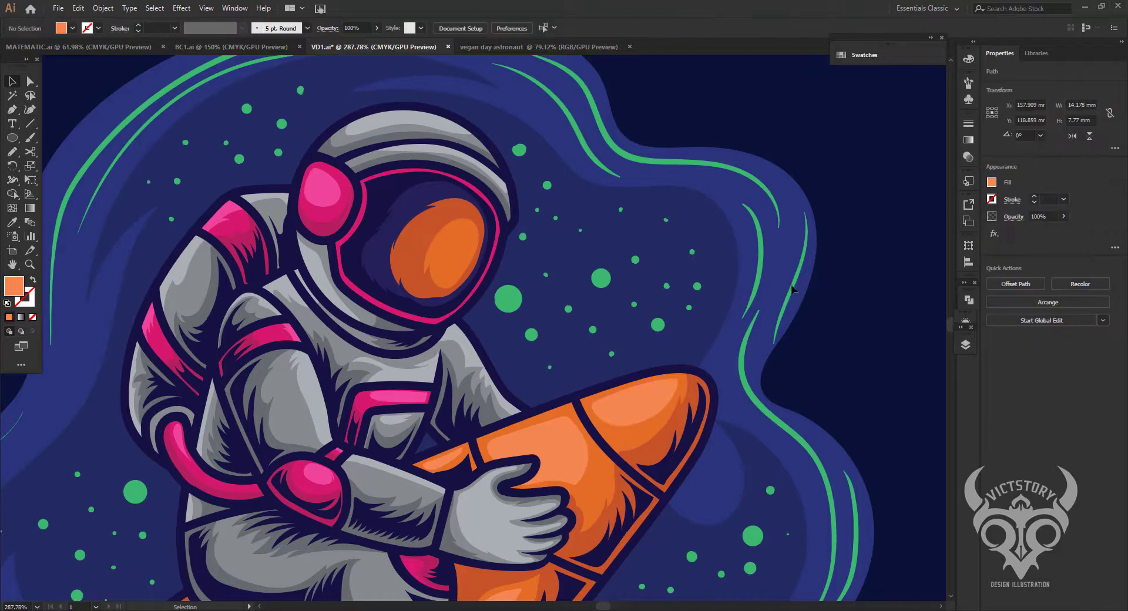
alt+scroll(486, 238, up, 5)
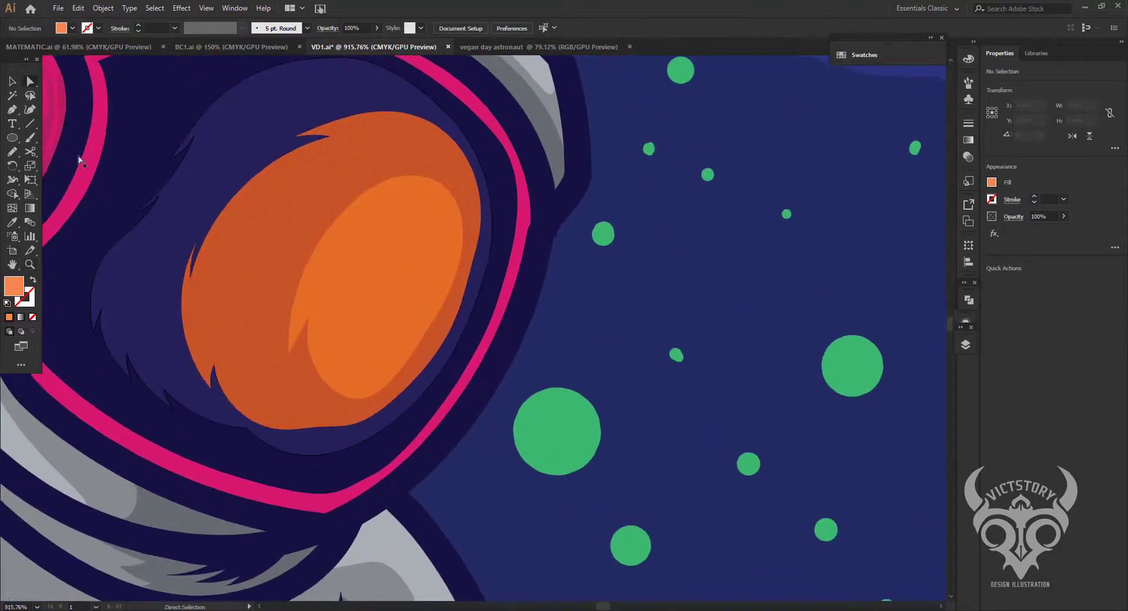
Redraw the lighter orange inner shape with the Pencil and check it in Layers.
key(n)
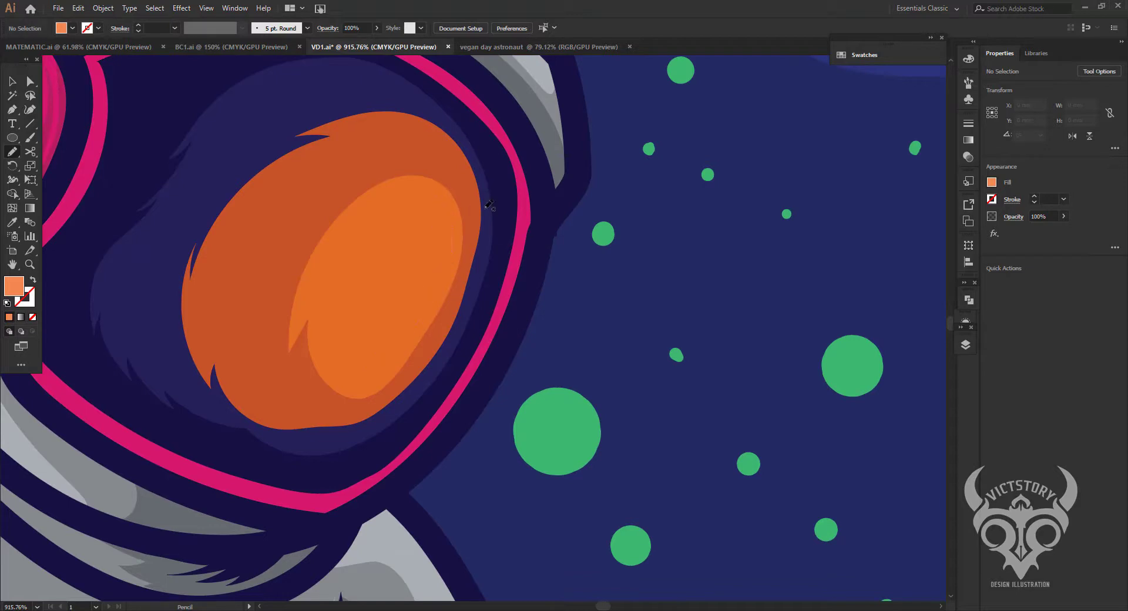
key(a)
click(463, 256)
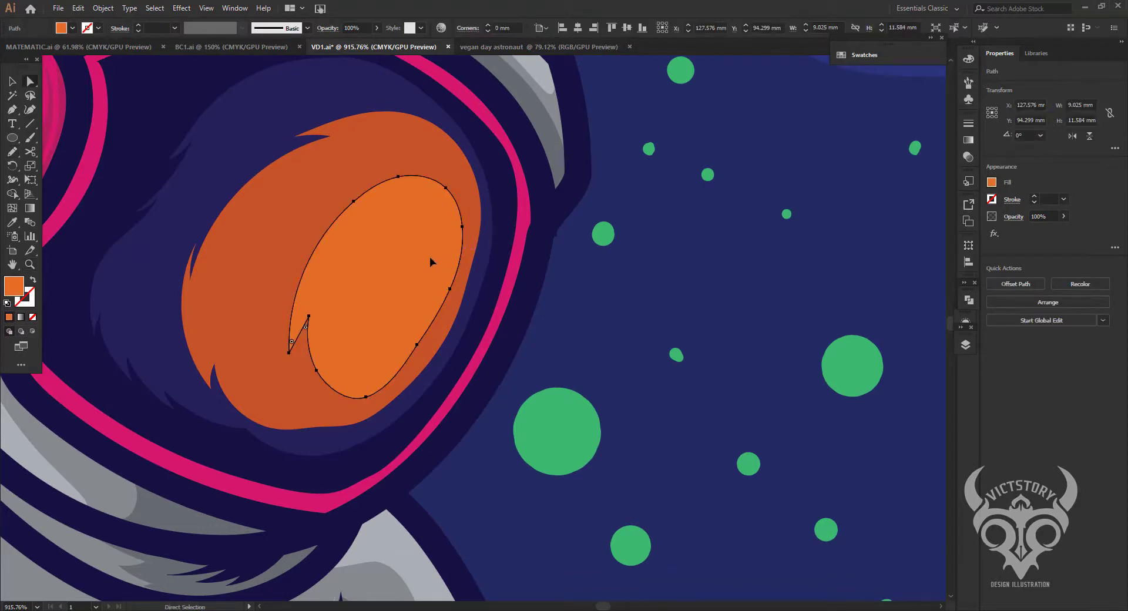
key(v)
click(965, 344)
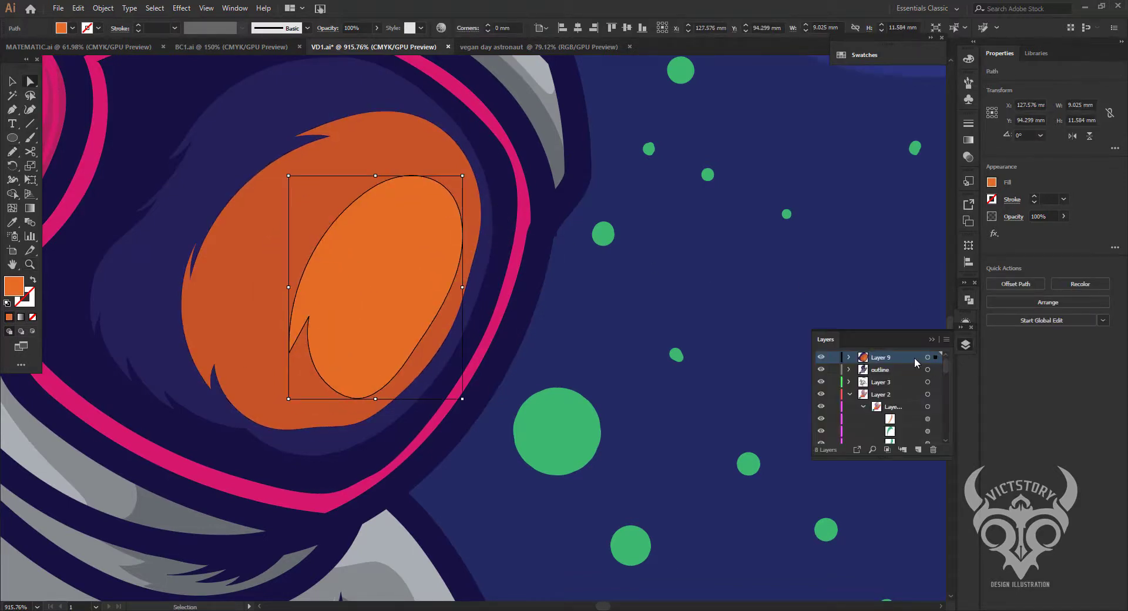
key(a)
Zoom in close on the helmet visor, reselecting then clearing the lighter orange shape.
key(z)
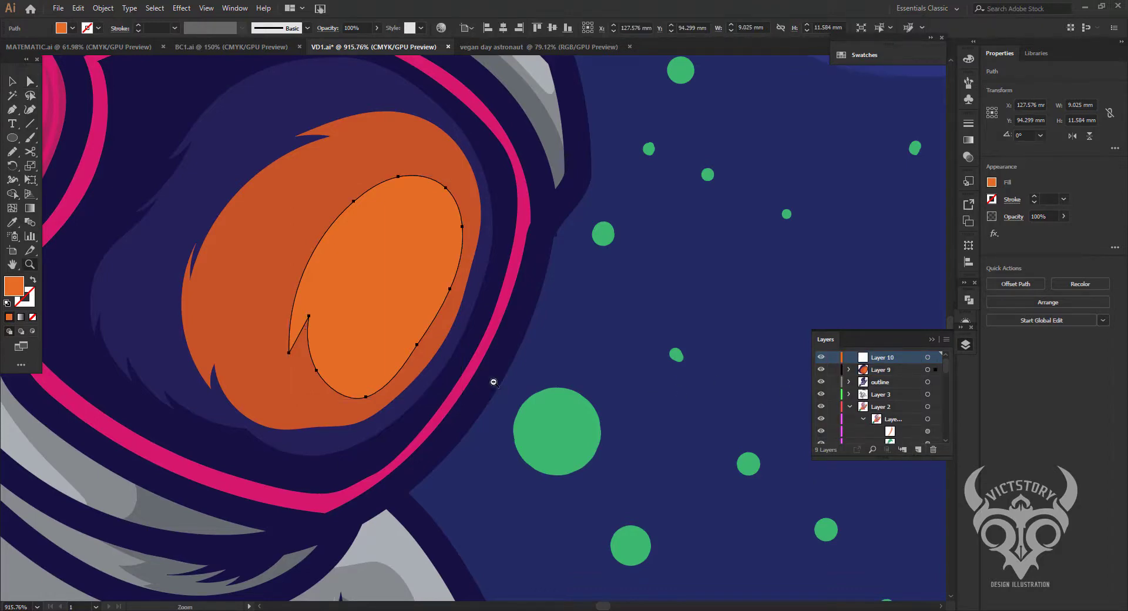
key(ctrl+0)
drag(564, 346, 616, 345)
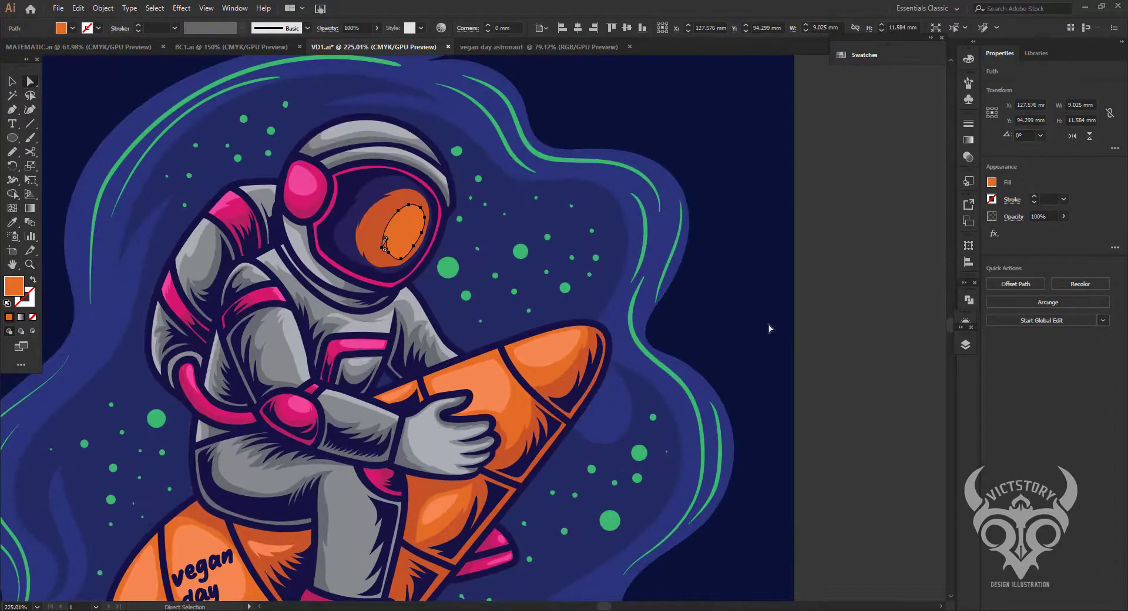
key(a)
click(406, 232)
key(ctrl+shift+a)
key(z)
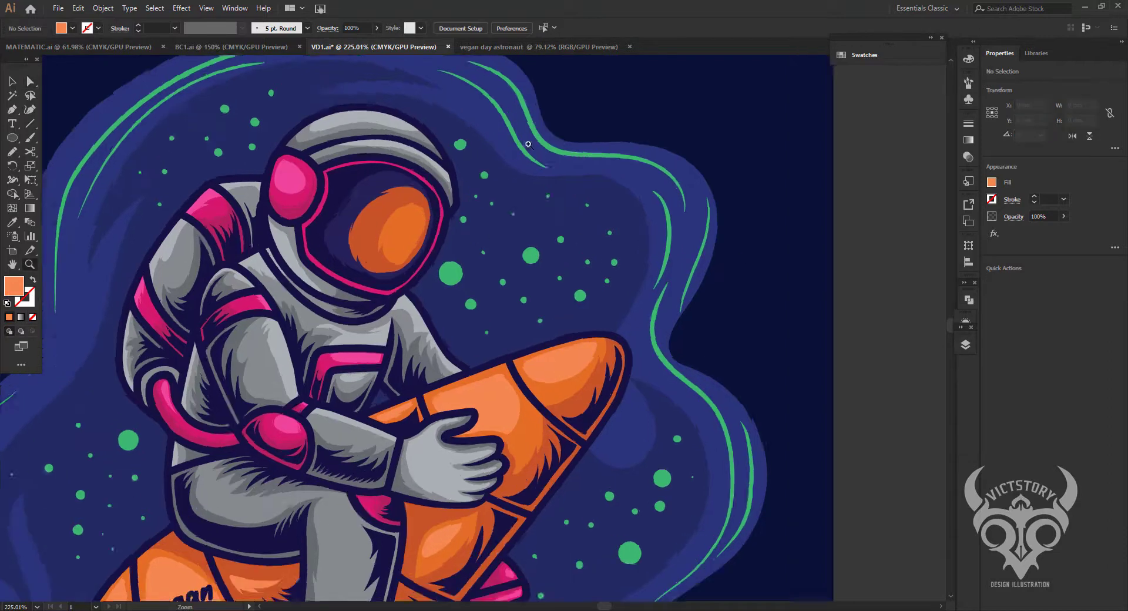
drag(421, 213, 528, 141)
Draw a closed, curved highlight shape along the visor's upper right with the Pen.
click(12, 110)
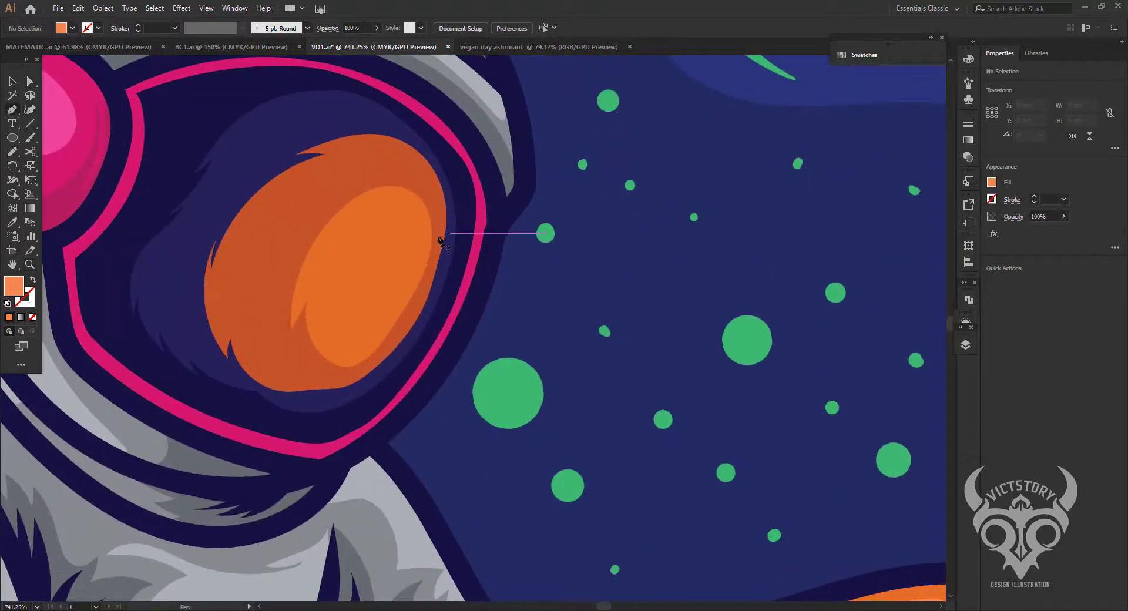
click(418, 212)
mouse_move(401, 292)
mouse_down()
mouse_move(359, 354)
mouse_move(395, 298)
mouse_up()
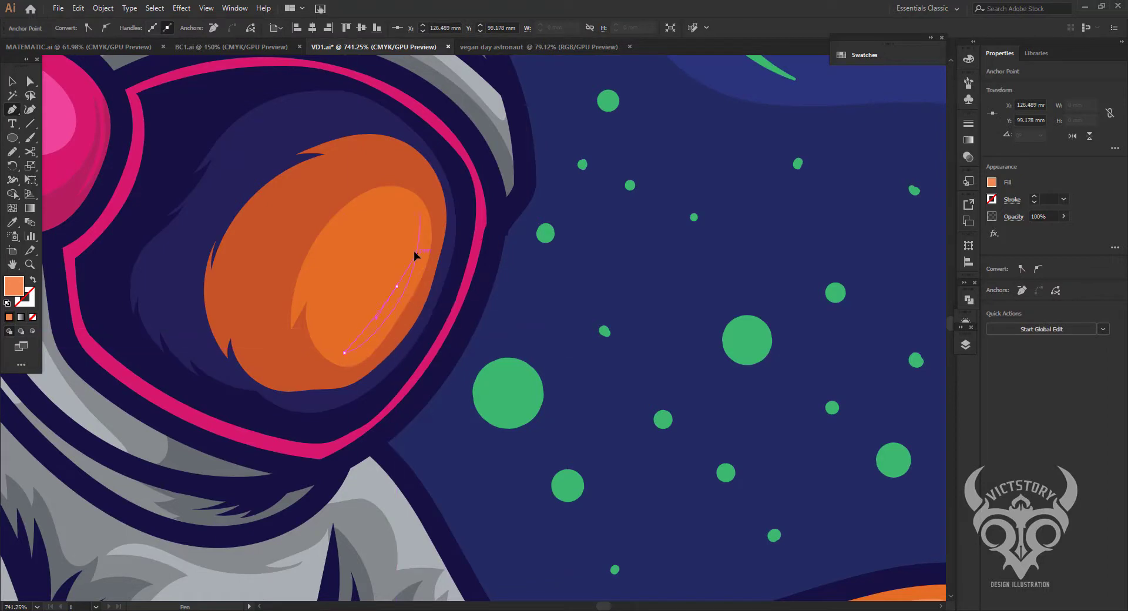
click(419, 214)
key(v)
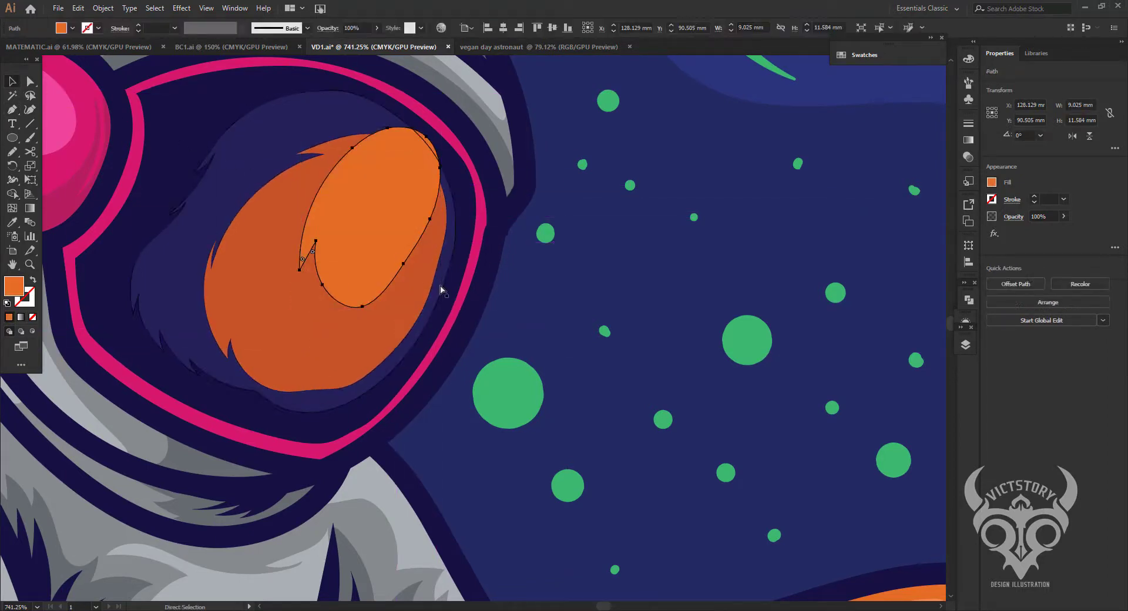